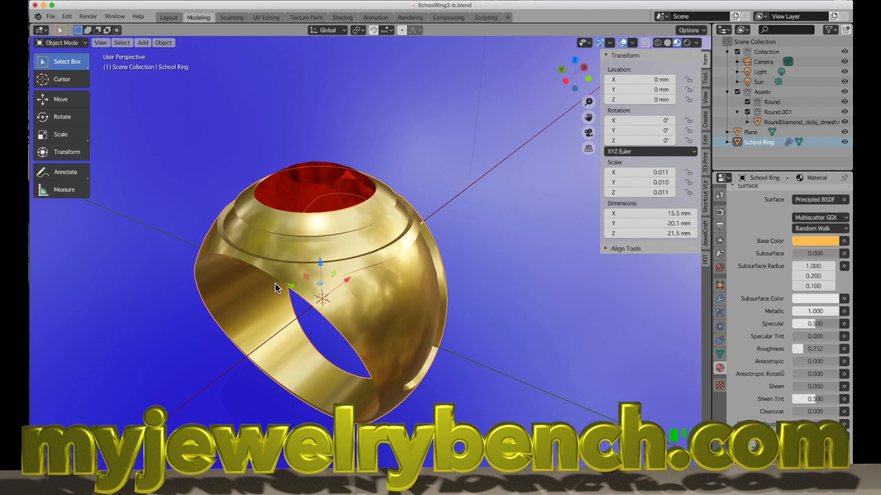
middle_drag(286, 283, 310, 263)
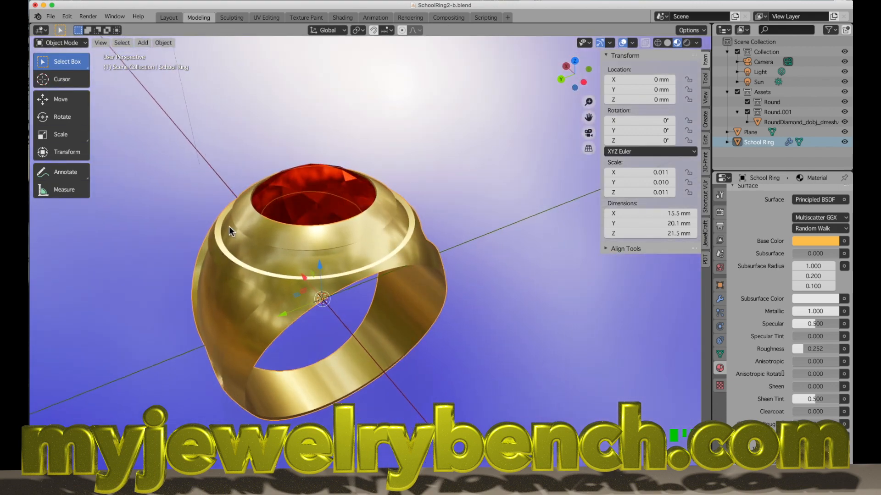
middle_drag(185, 324, 248, 316)
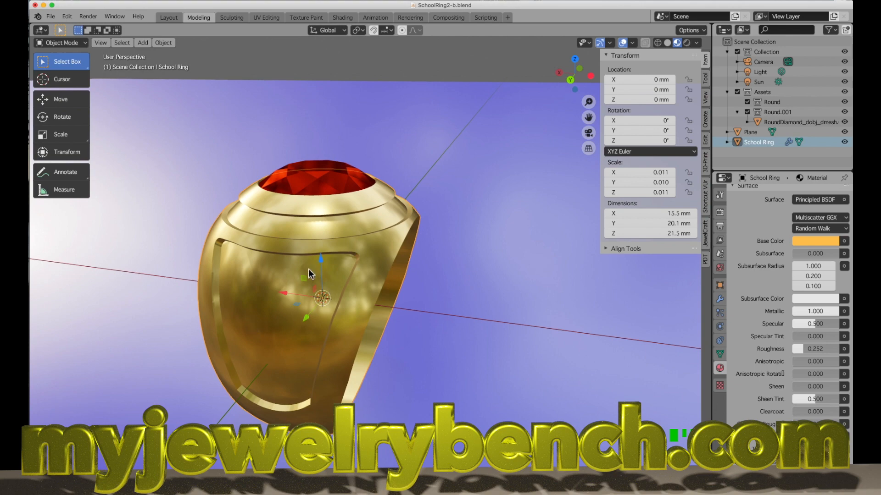
middle_drag(307, 285, 211, 299)
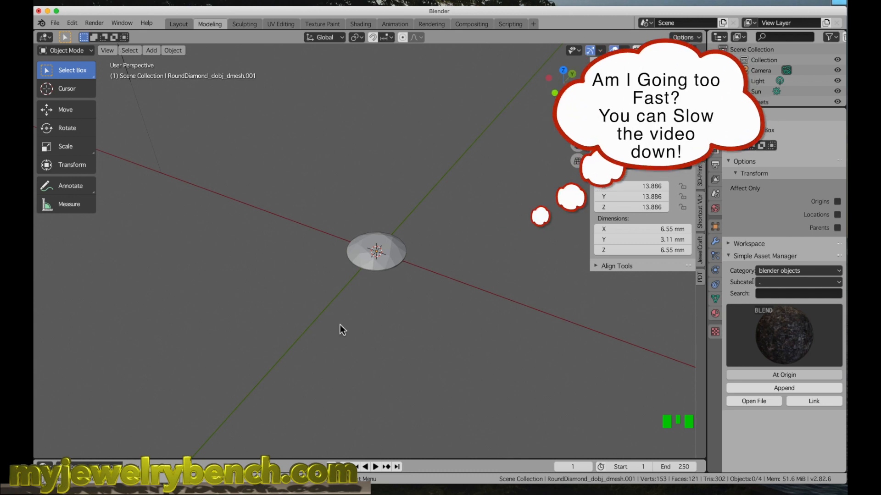
Delete the round diamond at the world origin
click(365, 250)
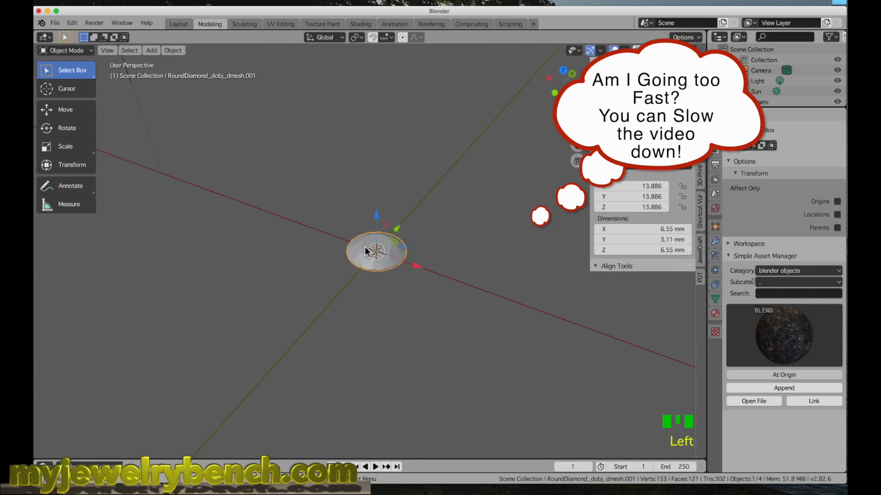
key(x)
click(367, 246)
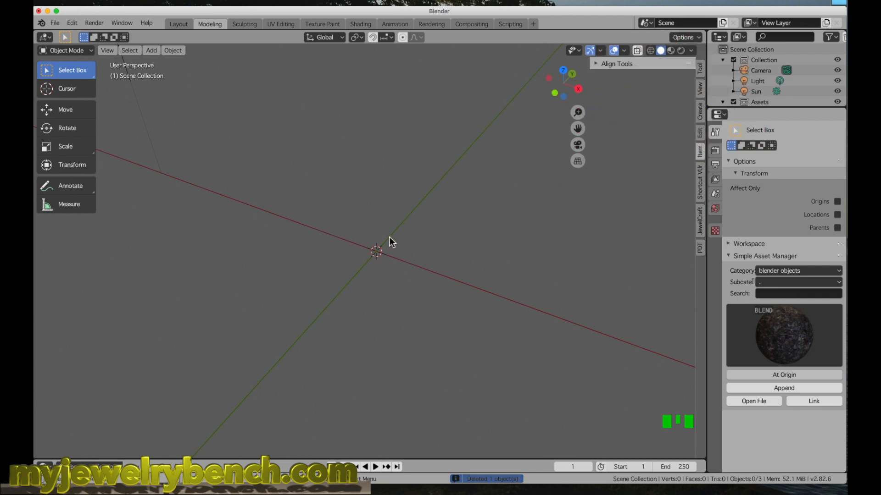
Add a UV sphere at the world origin with 200 segments and 200 rings
key(shift+a)
mouse_move(399, 238)
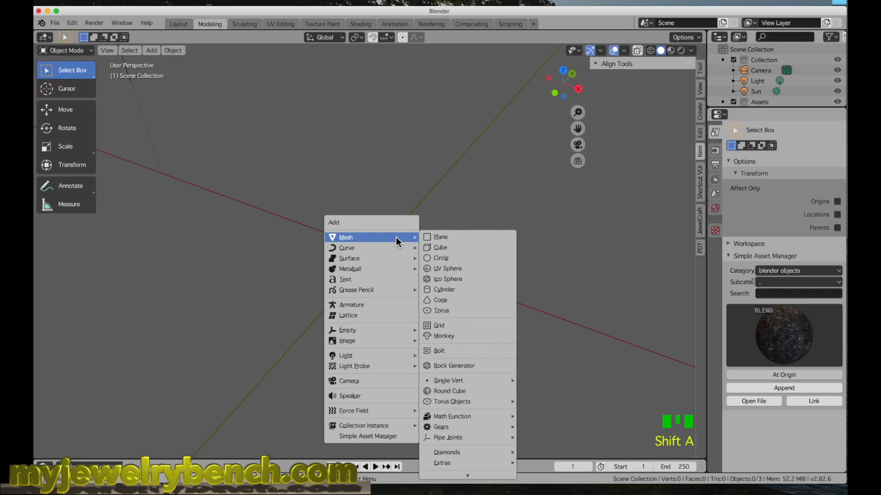
click(450, 270)
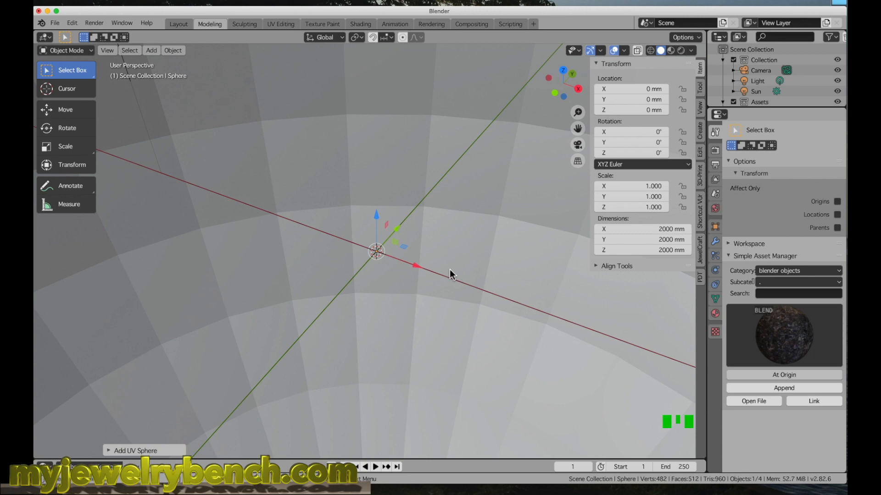
click(119, 451)
double_click(206, 340)
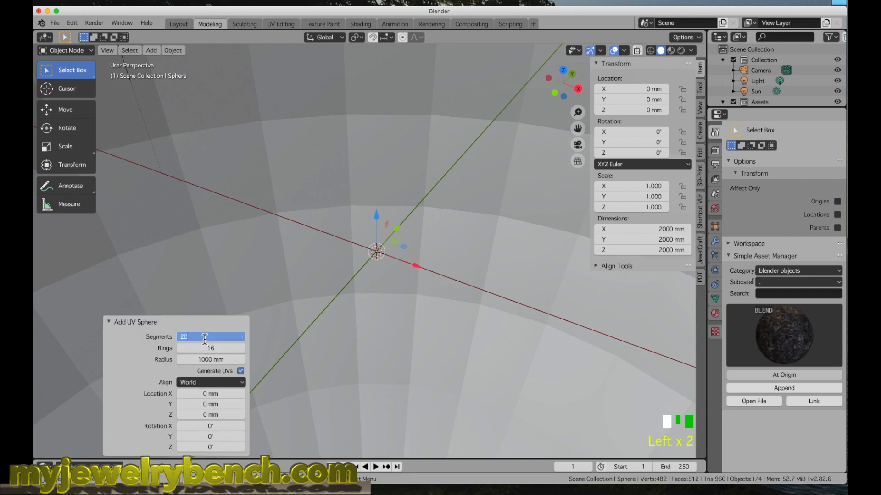
key(Tab)
text(200)
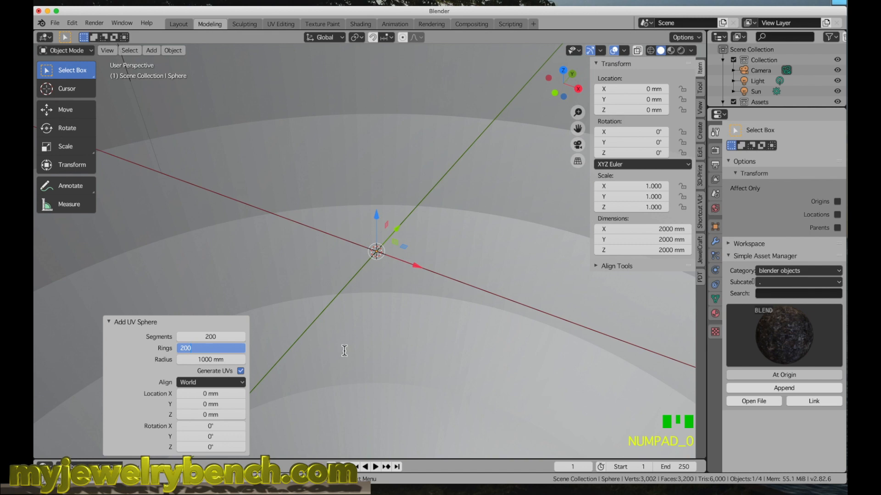
key(Tab)
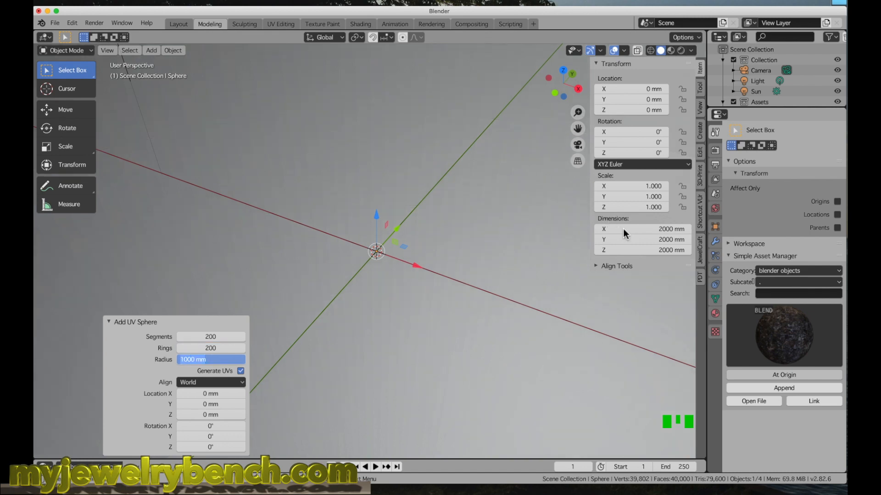
Set the sphere's X, Y and Z dimensions to 21 mm each
click(635, 228)
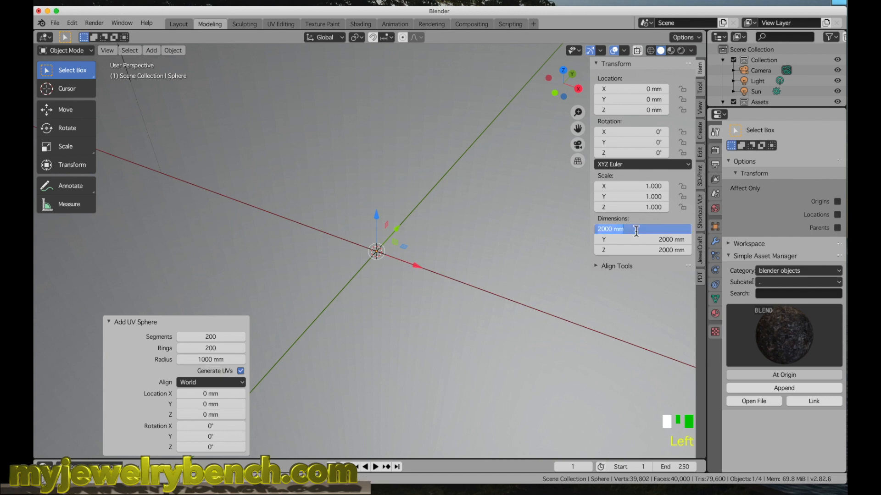
text(21)
key(Tab)
text(21)
key(Tab)
text(2)
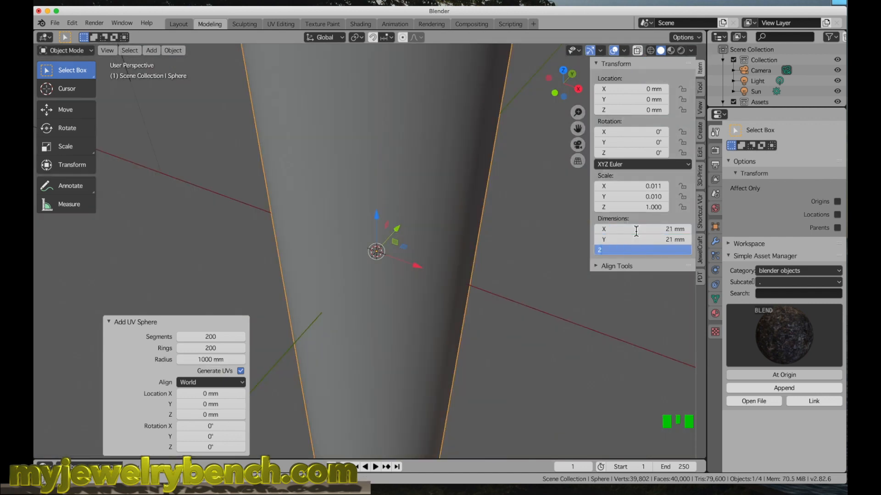
text(1)
key(Tab)
key(Escape)
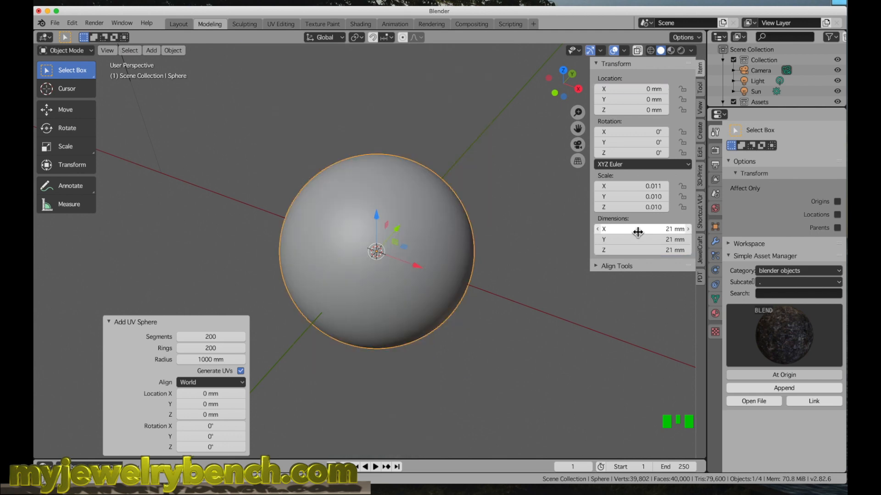
Add a cube mesh at the sphere's centre
middle_drag(417, 309, 500, 187)
click(368, 353)
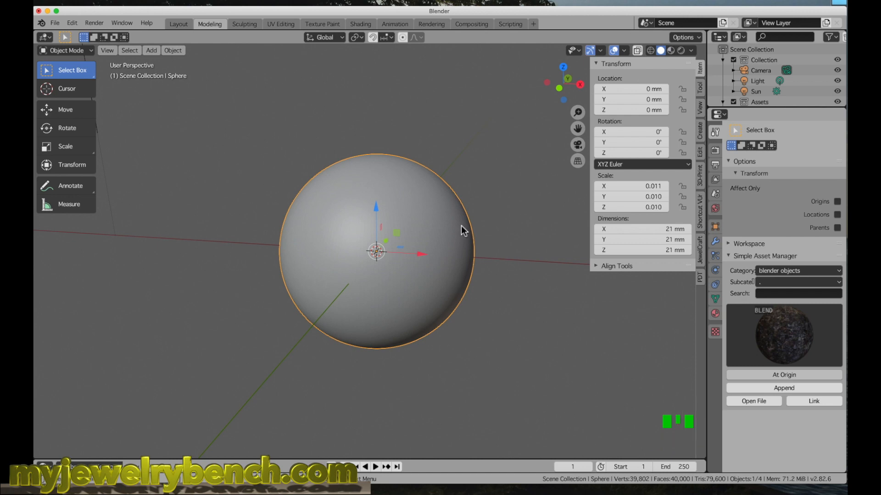
middle_drag(331, 314, 432, 302)
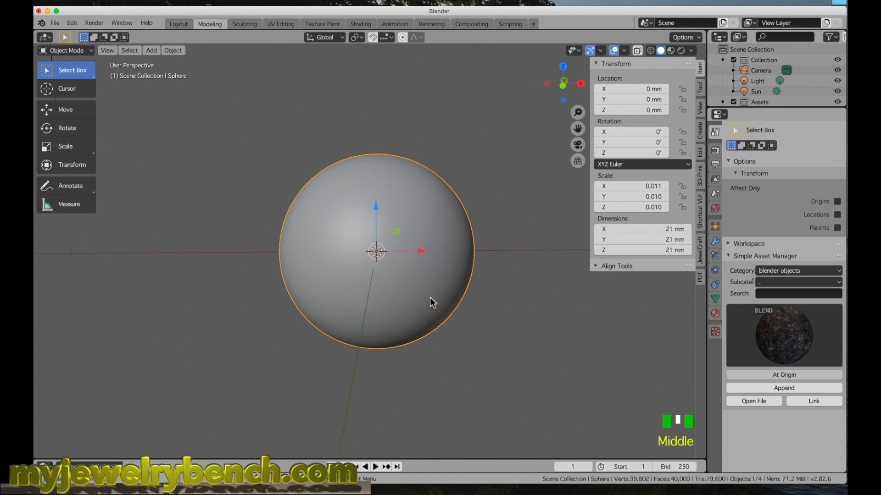
key(KP_1)
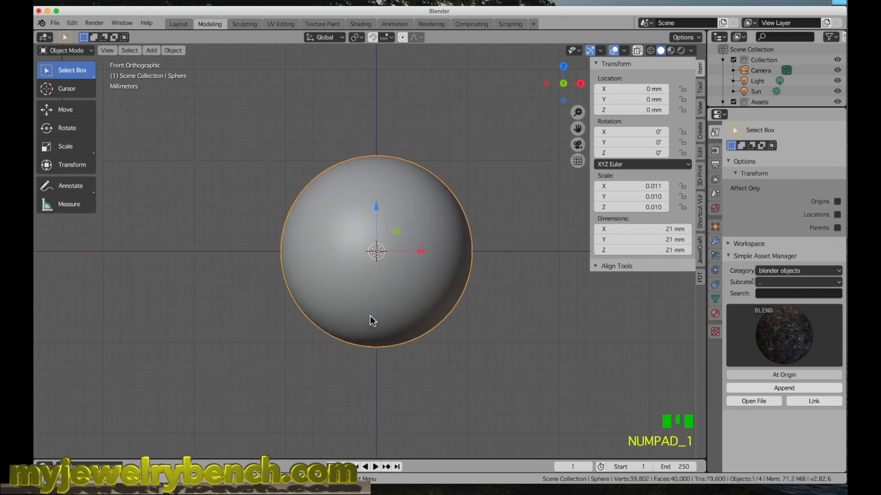
scroll(348, 307, down, 2)
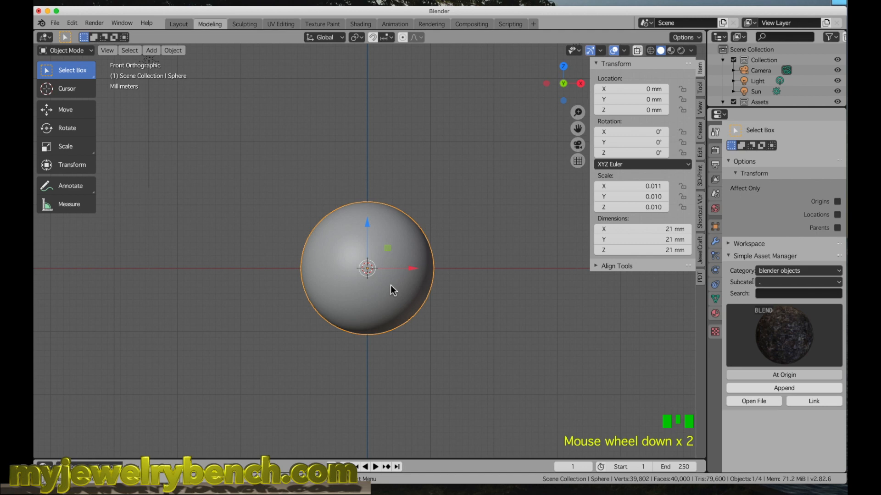
key(shift+a)
mouse_move(354, 274)
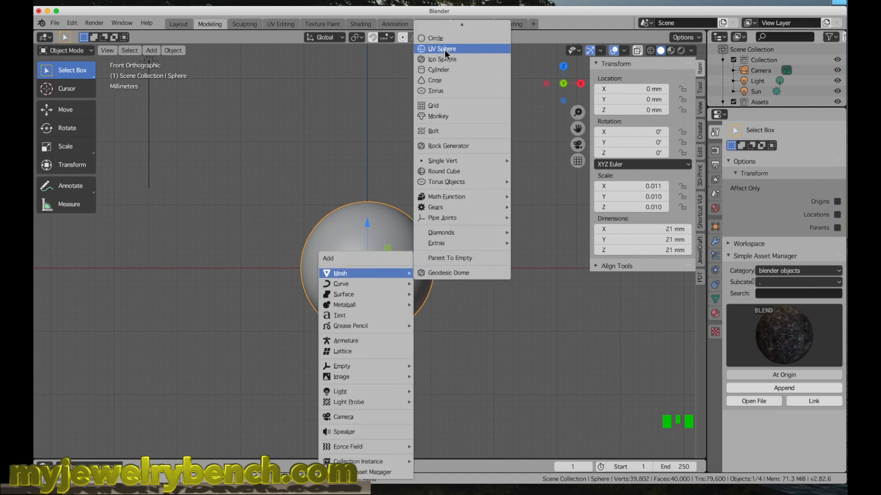
scroll(445, 63, up, 3)
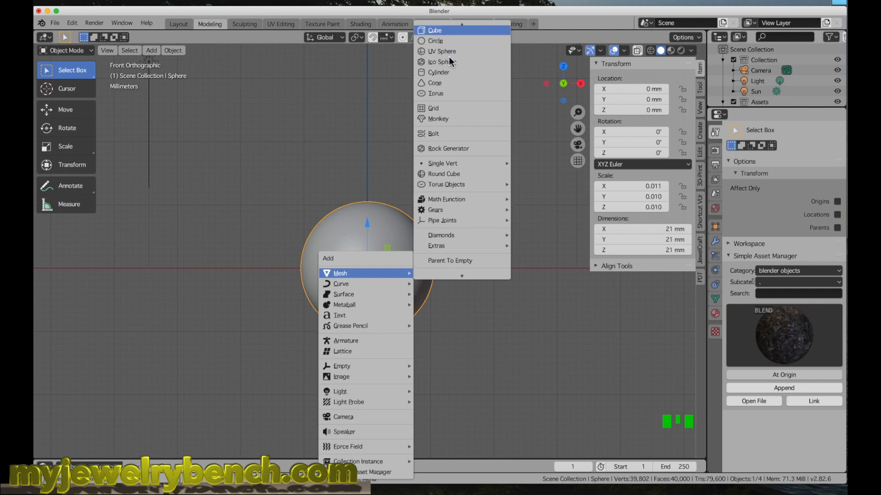
scroll(449, 66, up, 2)
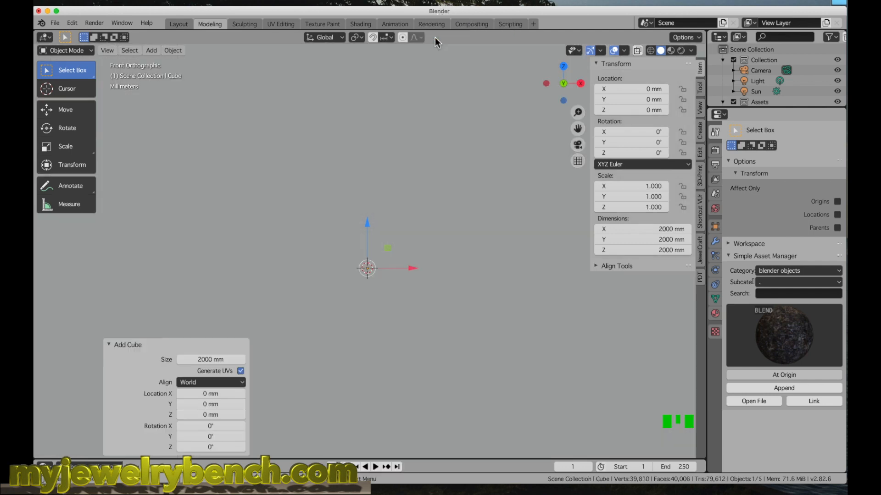
click(436, 35)
Set the cube's X, Y and Z dimensions to 20 mm each
click(649, 229)
text(20)
key(Tab)
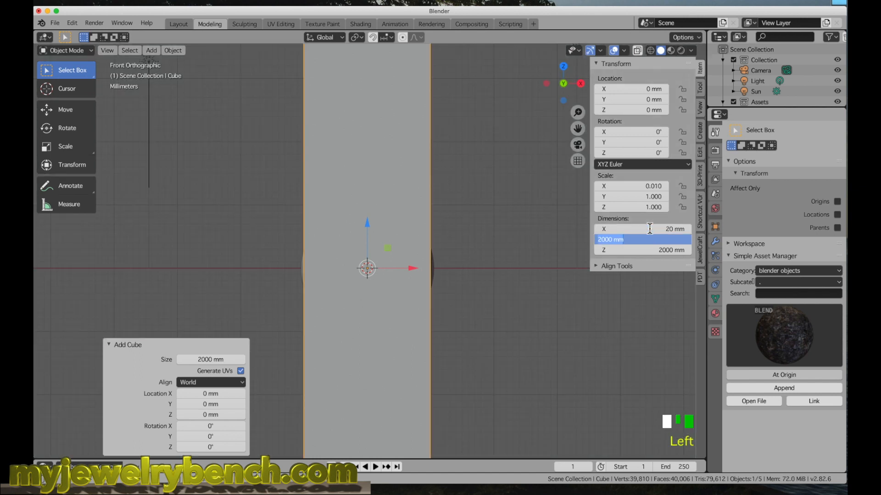
text(20)
key(Tab)
text(20)
key(Tab)
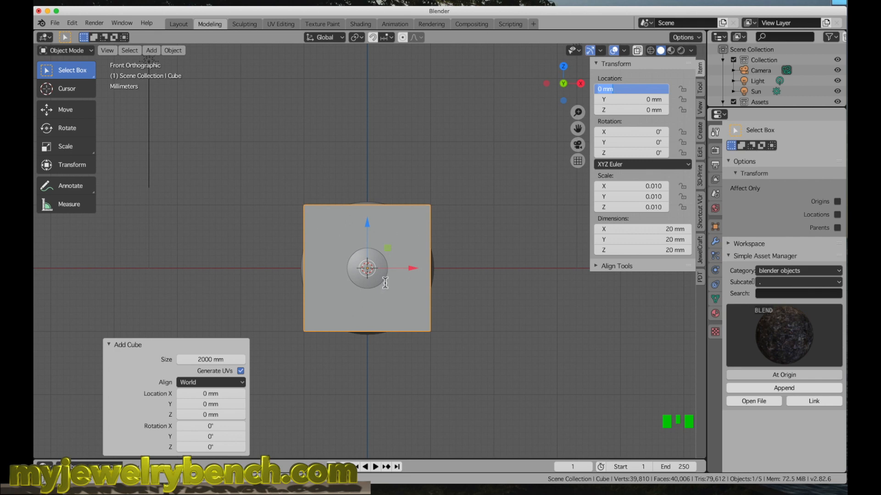
key(Return)
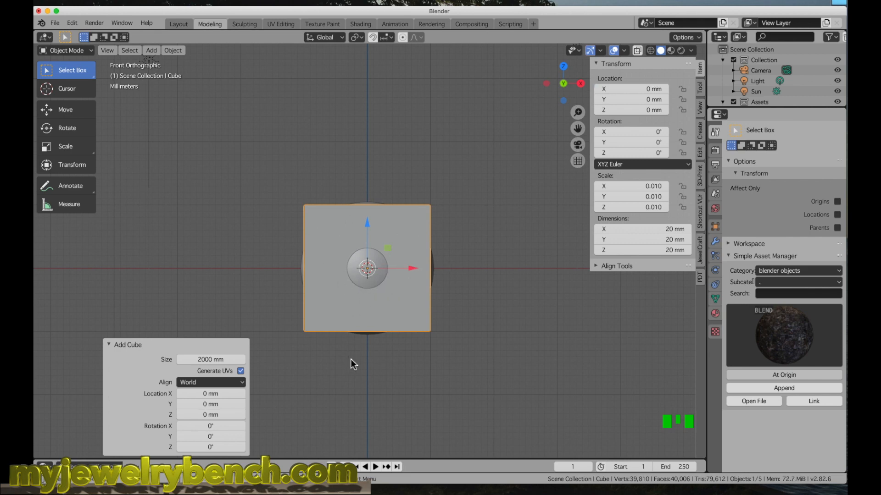
click(371, 384)
Add a Mirror modifier to the cube, mirroring across the X axis
click(407, 299)
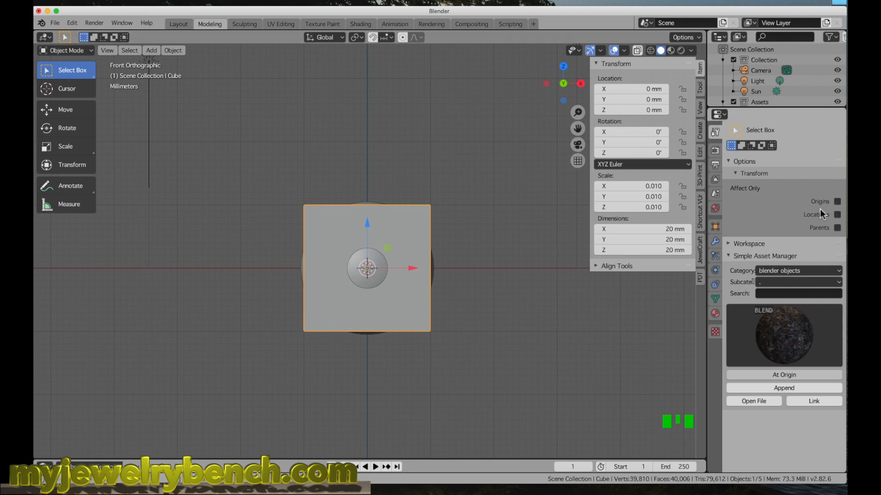
click(714, 243)
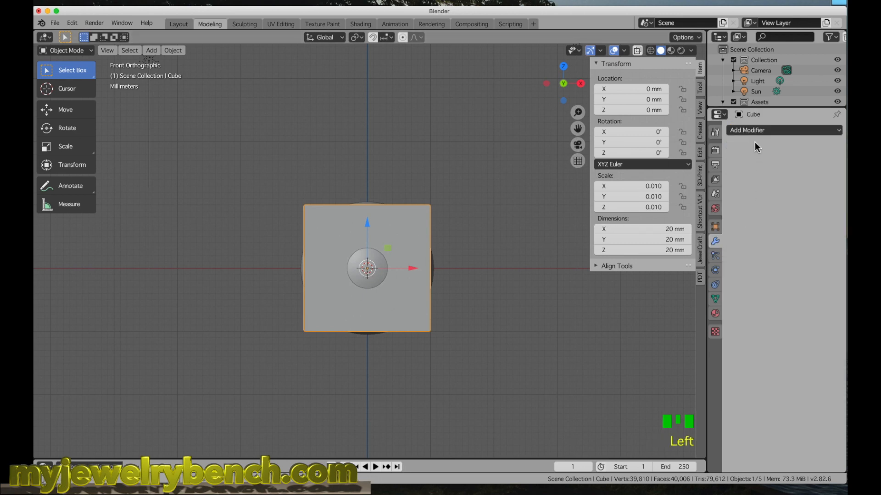
click(745, 131)
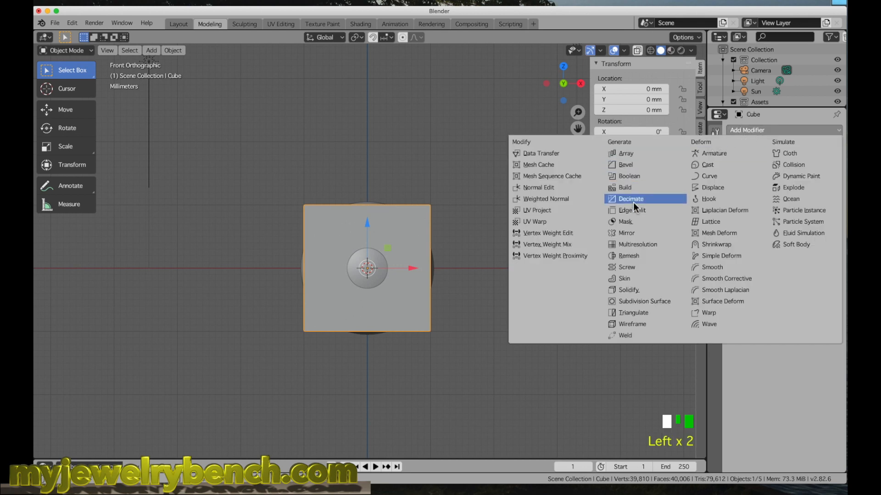
click(627, 234)
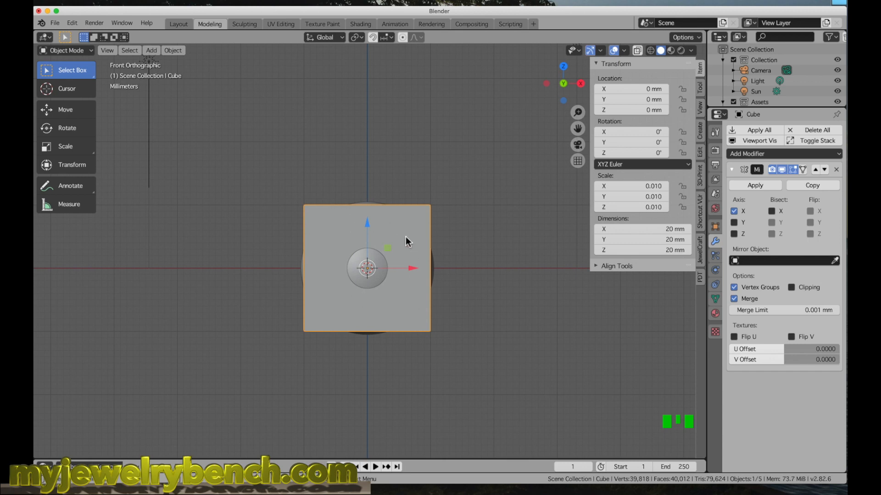
In Edit Mode, move the cube's geometry about 13.4 mm along X and rotate it 18° about the Y axis
key(Tab)
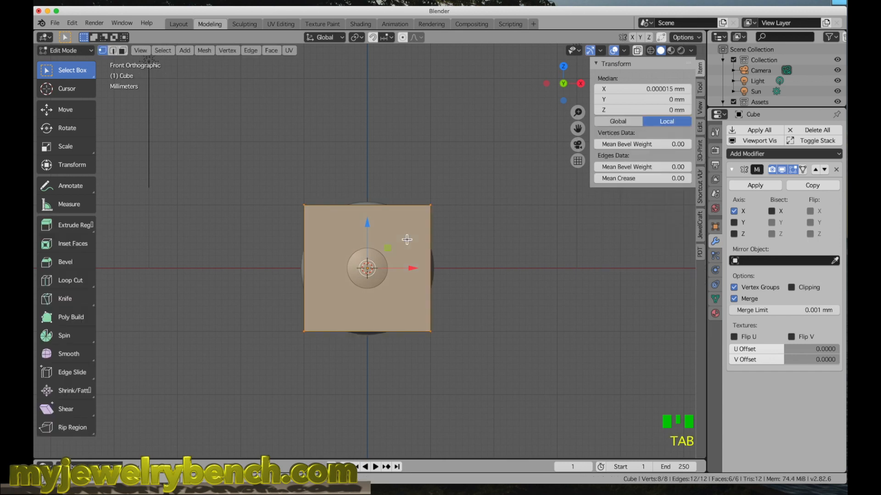
drag(412, 270, 502, 272)
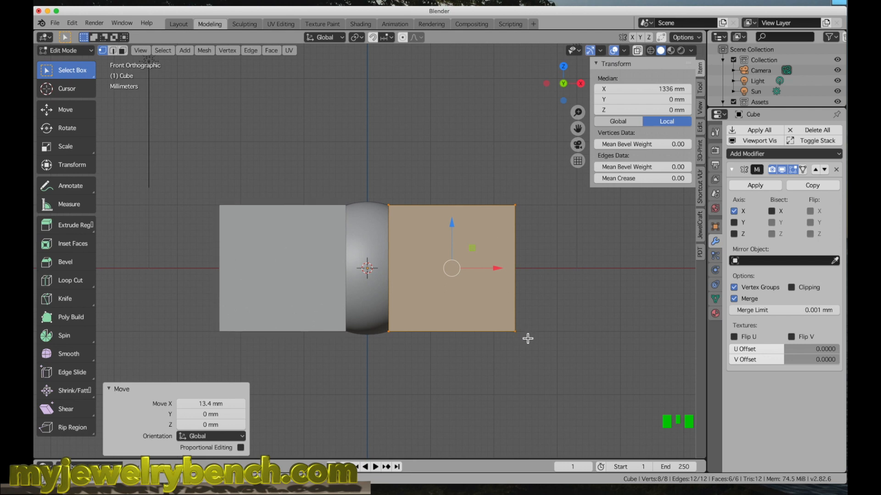
key(r)
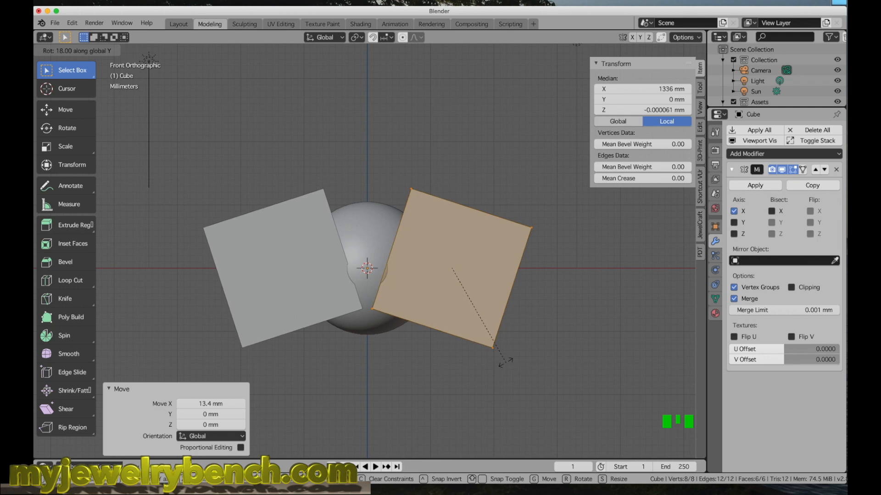
click(507, 364)
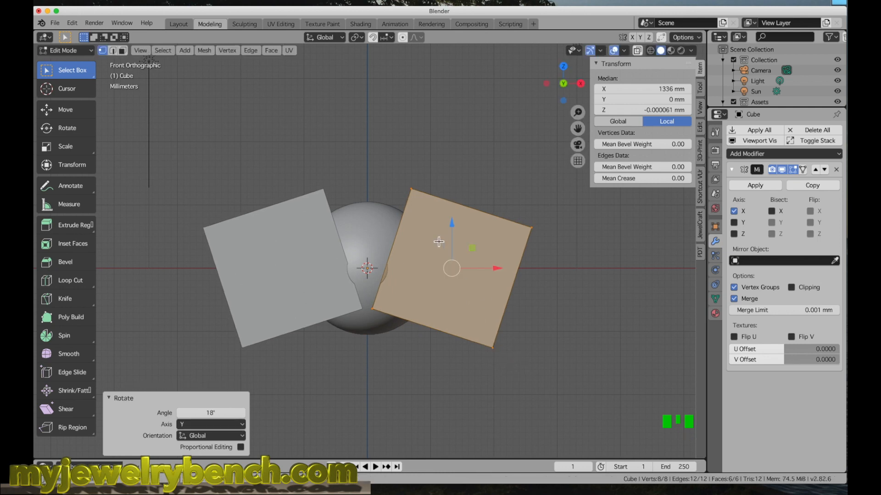
Lower the tilted cube's geometry along Z and shift it about 1.32 mm outward along X so it overlaps the sphere's side
drag(450, 230, 454, 258)
drag(499, 298, 510, 302)
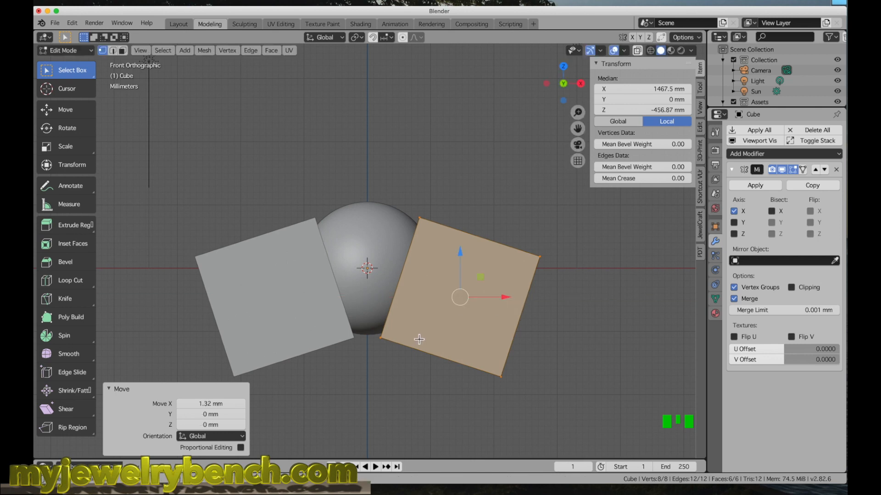
click(384, 375)
Return to Object Mode and apply the Mirror modifier on the cube
key(Tab)
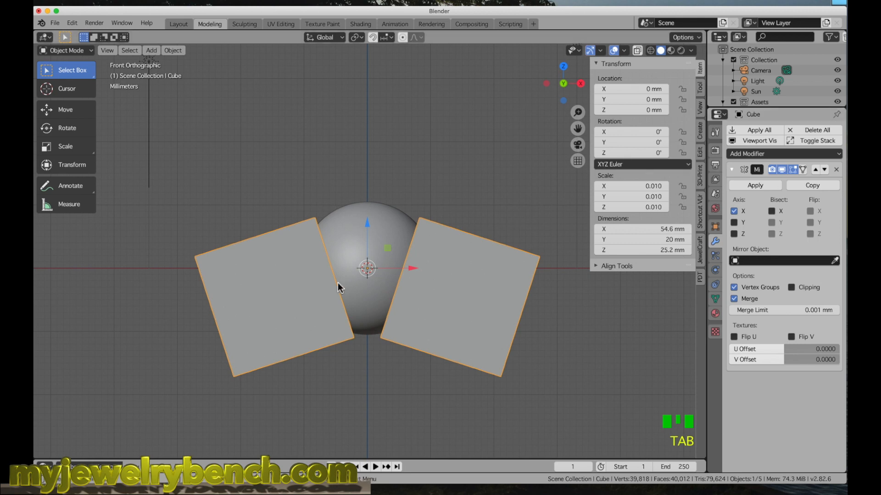
click(755, 185)
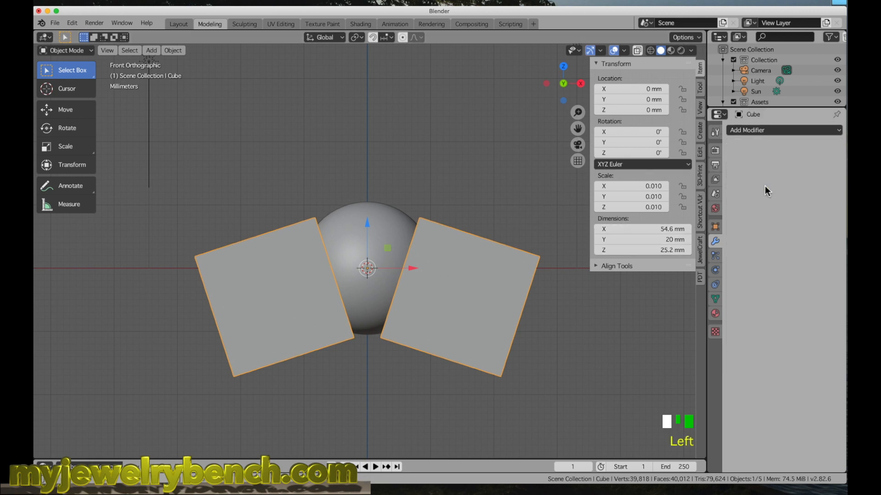
click(460, 255)
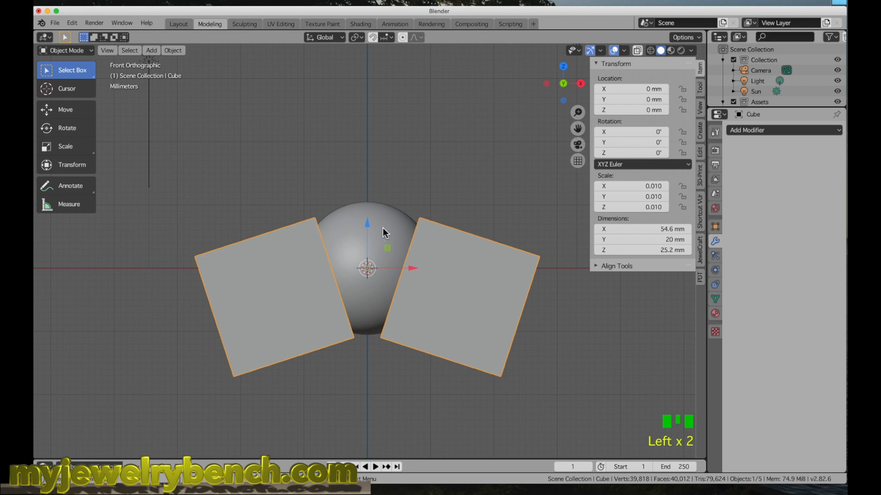
Cut both angled cubes out of the sphere with a Bool Tool Auto Boolean Difference
shift+click(350, 213)
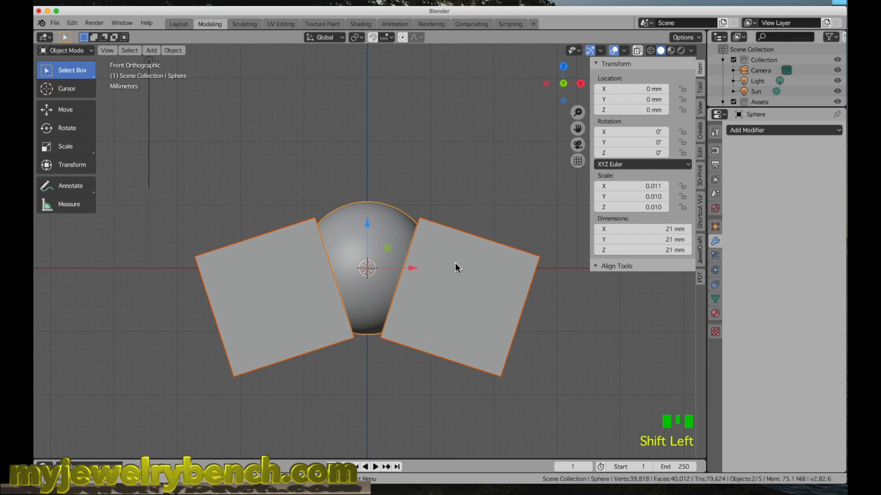
click(701, 152)
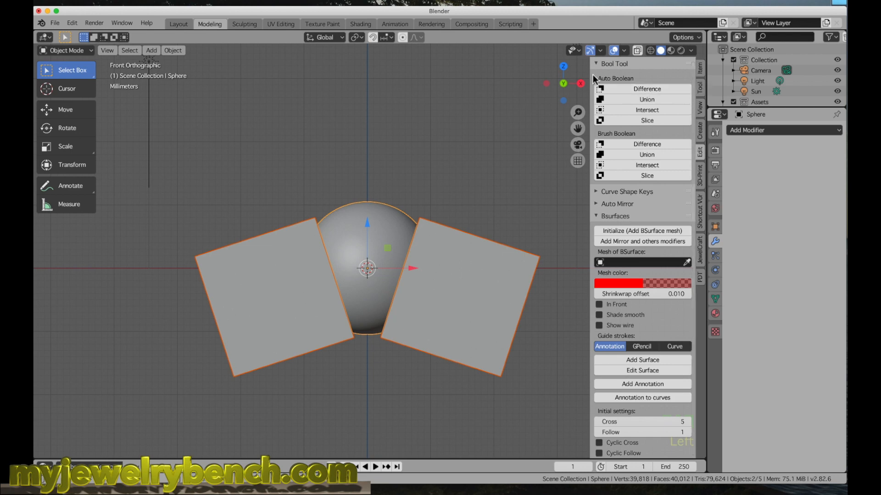
click(647, 89)
mouse_move(406, 241)
middle_down()
mouse_move(448, 234)
mouse_move(460, 266)
mouse_move(378, 255)
mouse_move(395, 252)
mouse_move(410, 263)
mouse_move(300, 271)
middle_up()
scroll(385, 266, up, 2)
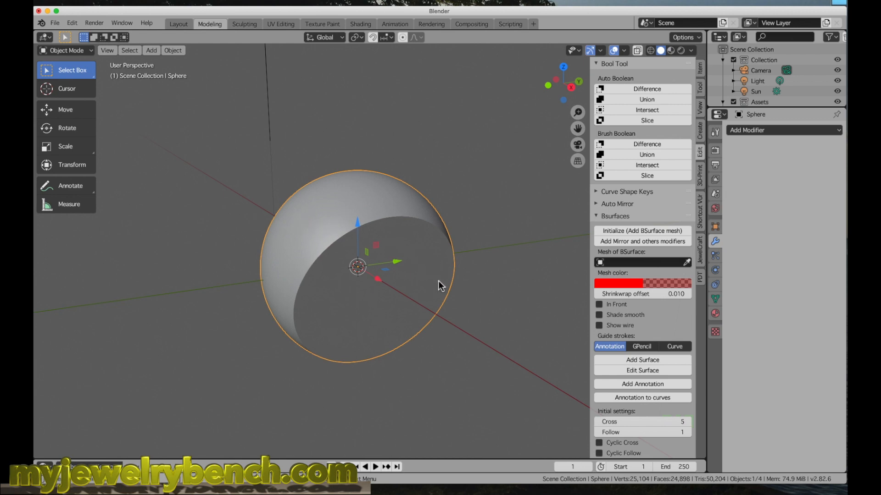
Add a cylinder mesh with 150 vertices at the origin
key(shift+a)
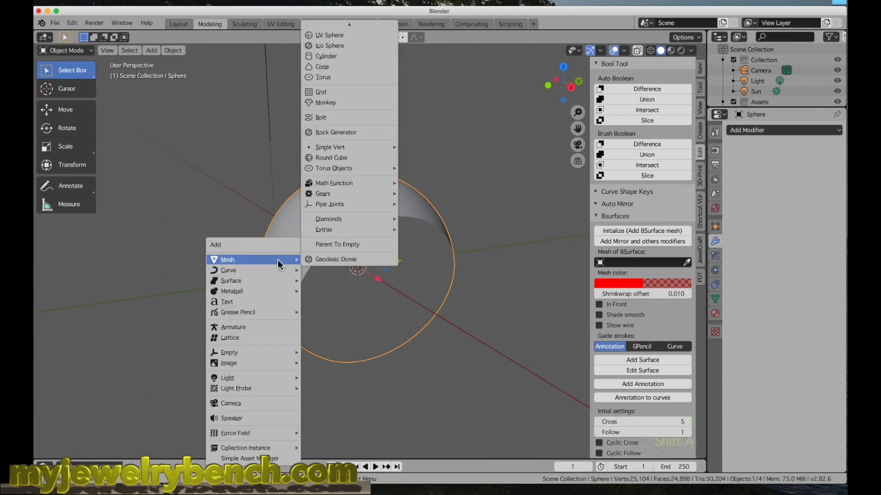
click(334, 57)
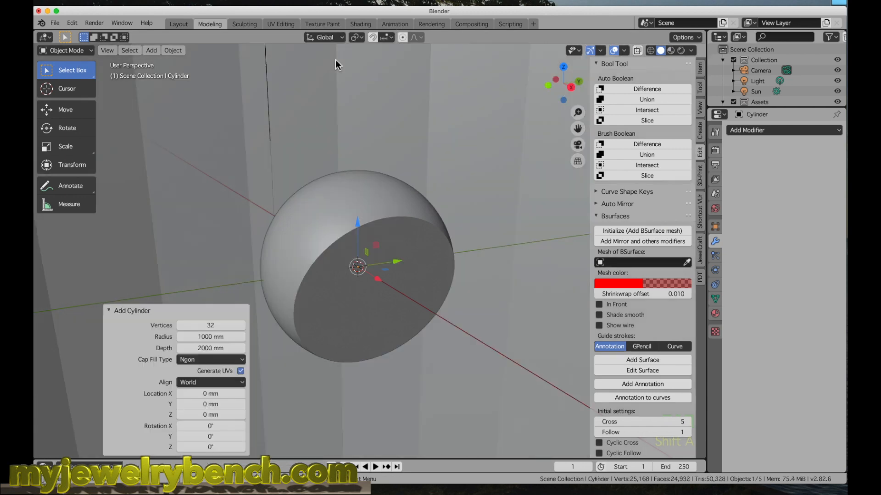
click(209, 326)
key(Return)
Set the cylinder's X, Y and Z dimensions to 18 mm each
click(700, 68)
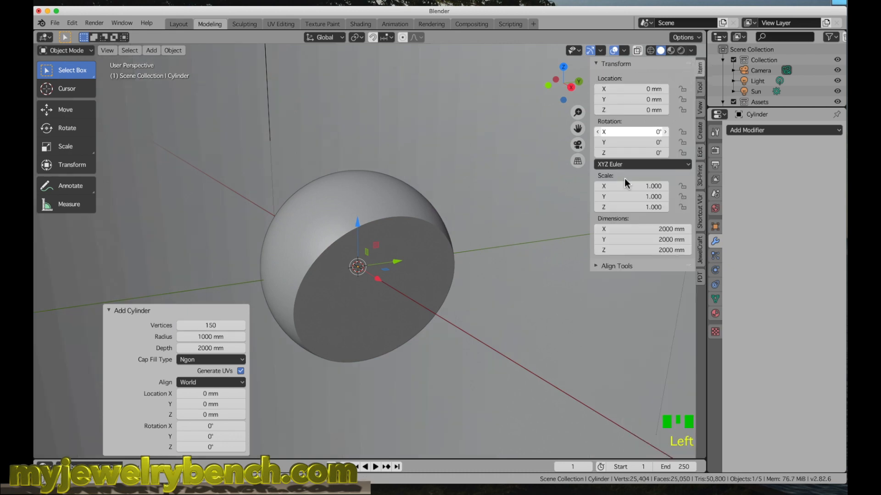
double_click(650, 229)
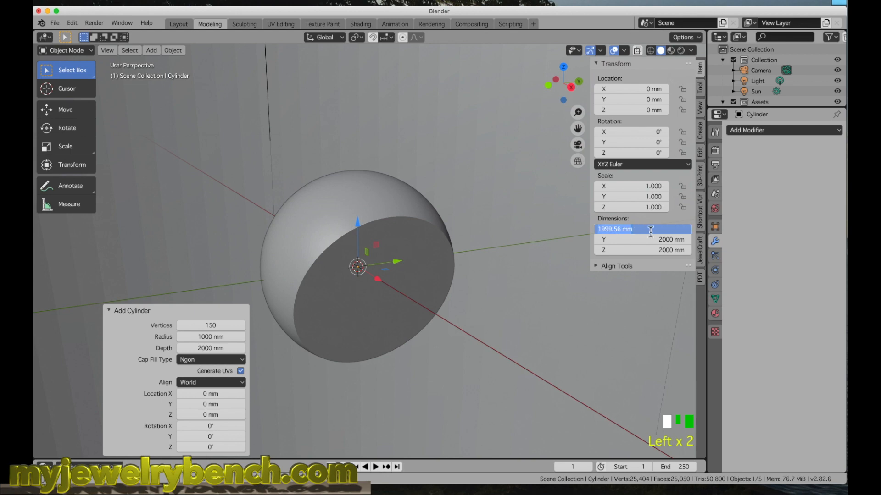
text(18)
key(Tab)
text(18)
key(Tab)
text(18)
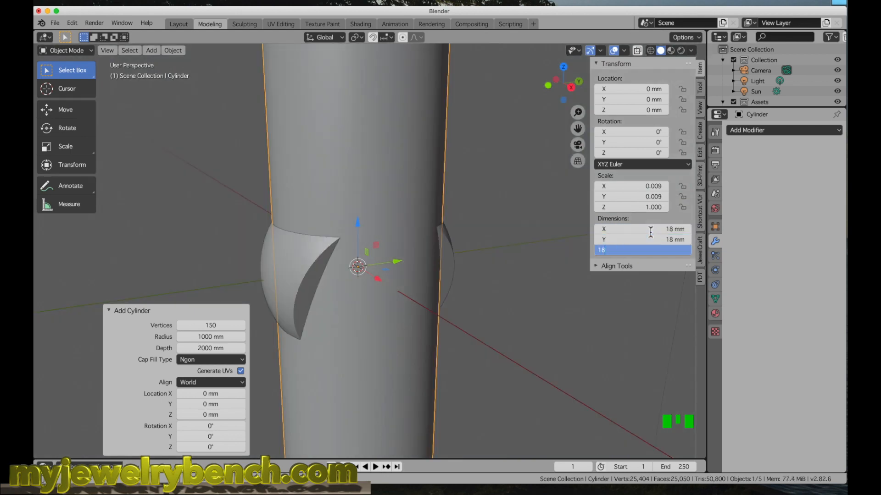
key(Tab)
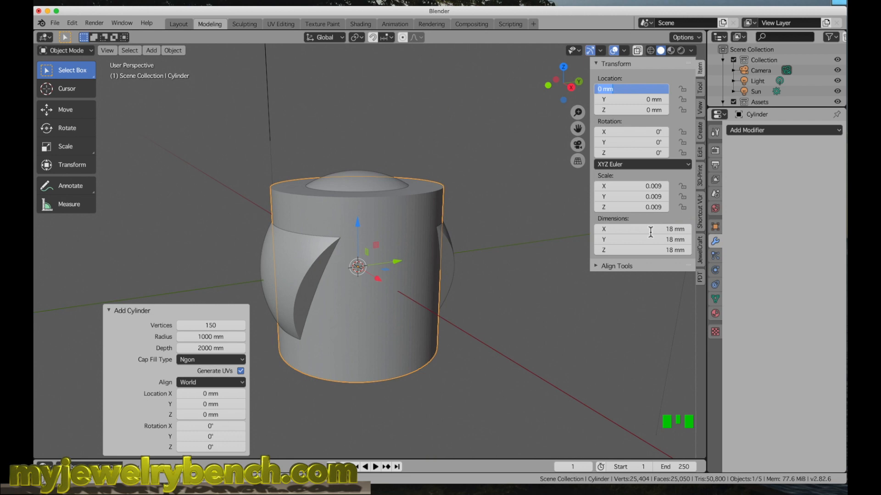
Rotate the cylinder 90° about the Y axis so it runs through the sphere's two flat sides
text(ry90)
click(364, 206)
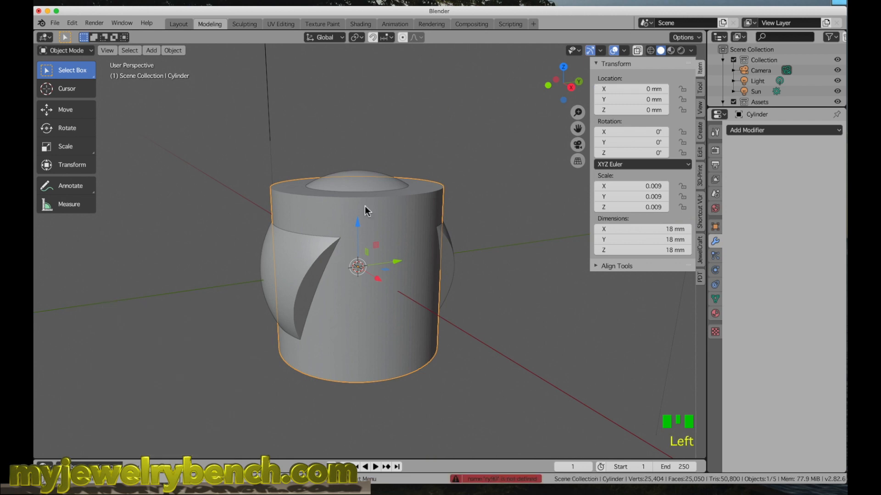
key(r)
key(y)
key(9)
key(0)
key(Return)
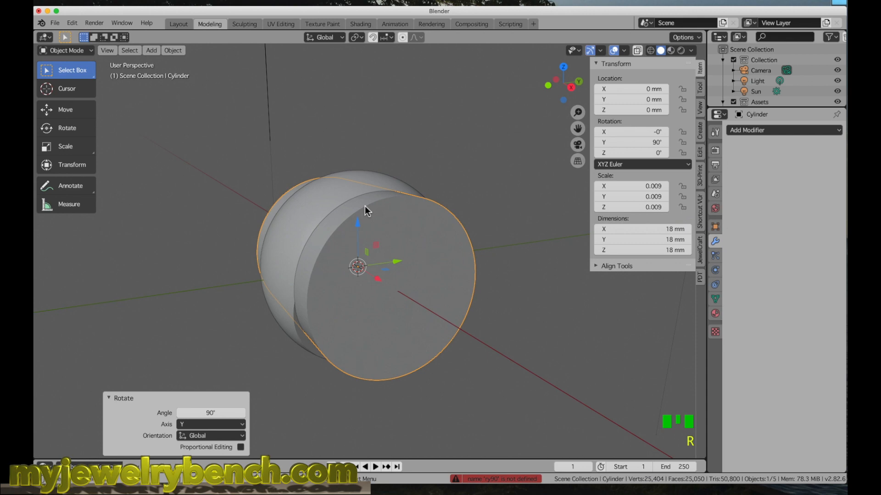
Select the cut sphere and rename it as School Ring
key(KP_1)
key(KP_3)
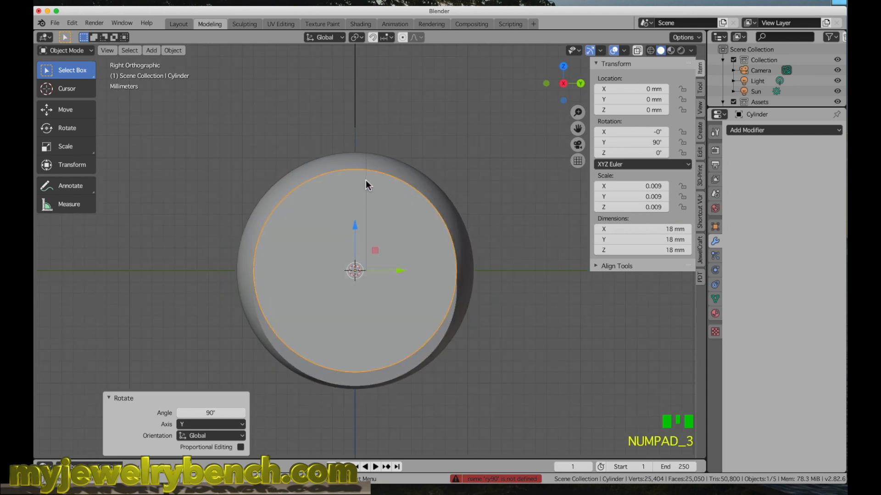
click(352, 157)
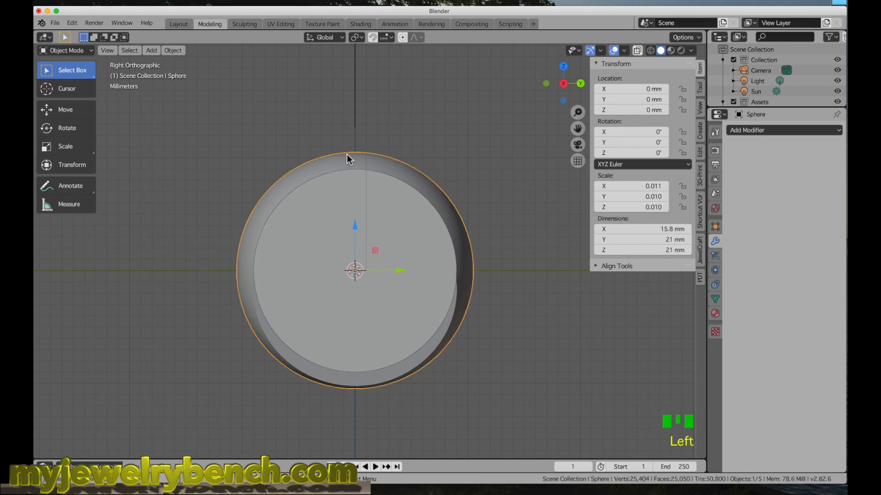
drag(783, 109, 780, 173)
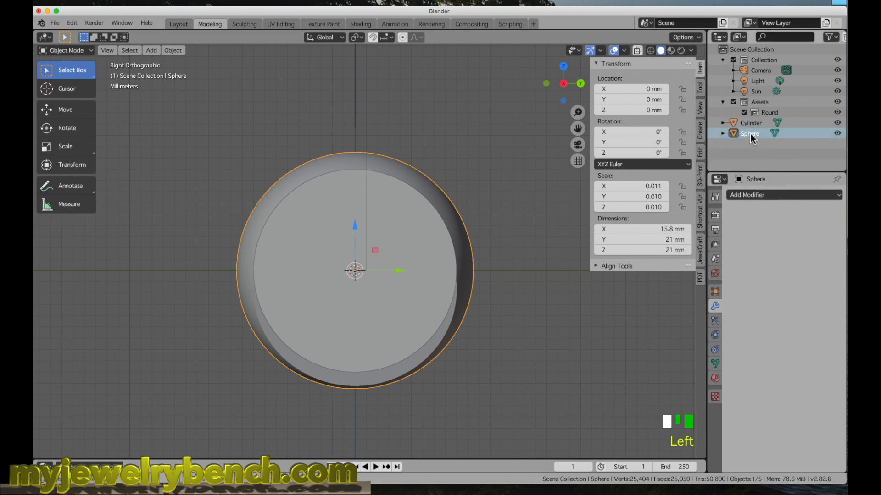
double_click(753, 134)
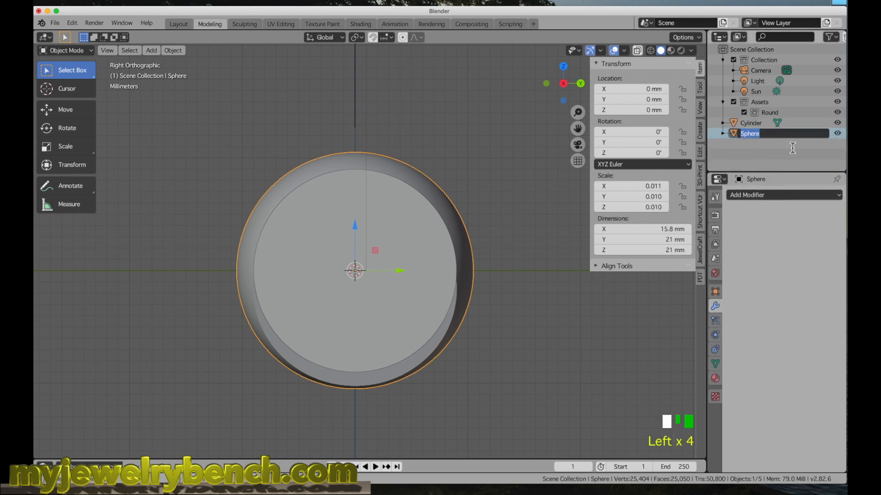
text(Scholl)
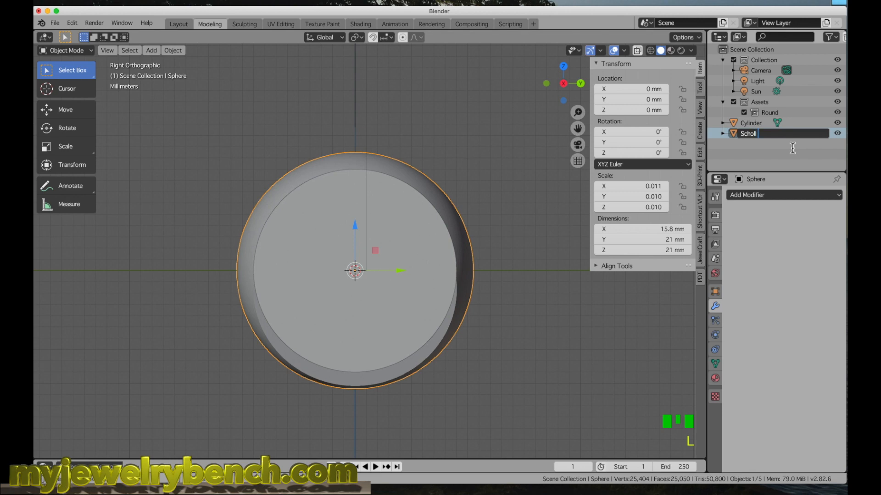
text( Ring)
key(BackSpace)
key(BackSpace)
key(BackSpace)
key(BackSpace)
key(BackSpace)
key(BackSpace)
key(BackSpace)
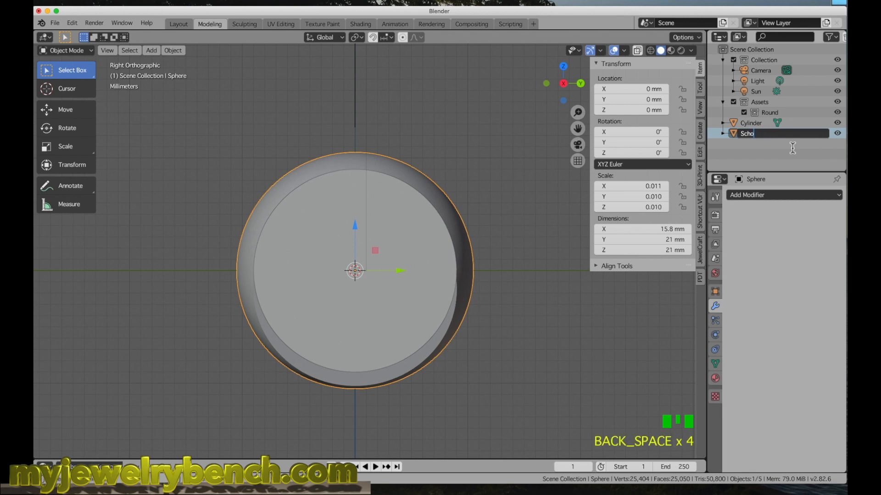
text(ol Ring)
key(Return)
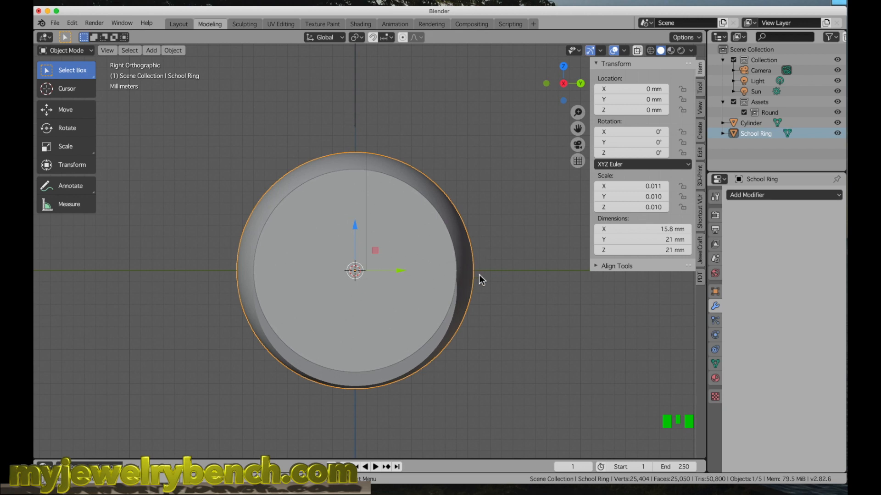
Scale the School Ring body along Z only, to a height of about 22.6 mm
key(s)
key(z)
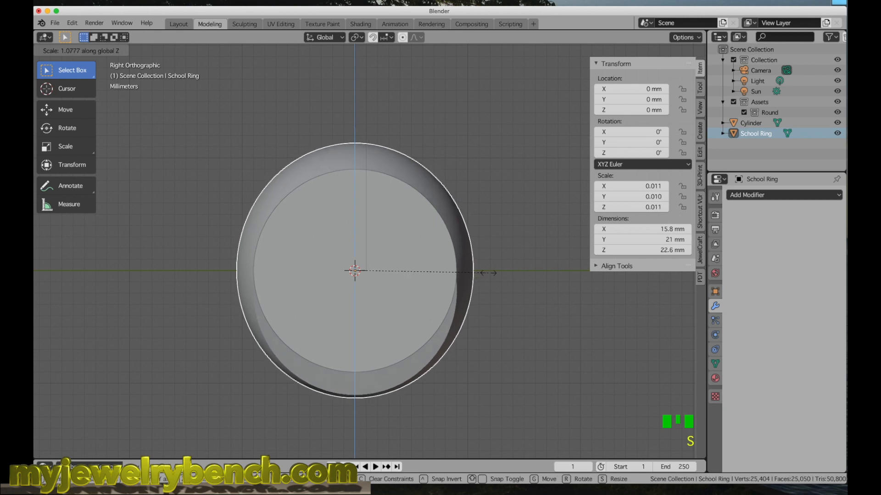
click(488, 277)
Lower the cylinder along Z to about -1.36 mm, leaving a thin band at the bottom and more material on top
click(381, 218)
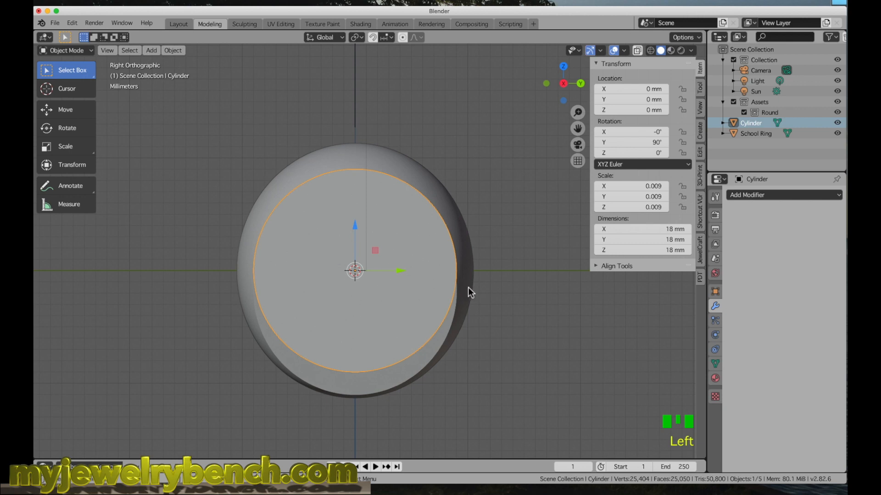
drag(352, 227, 355, 247)
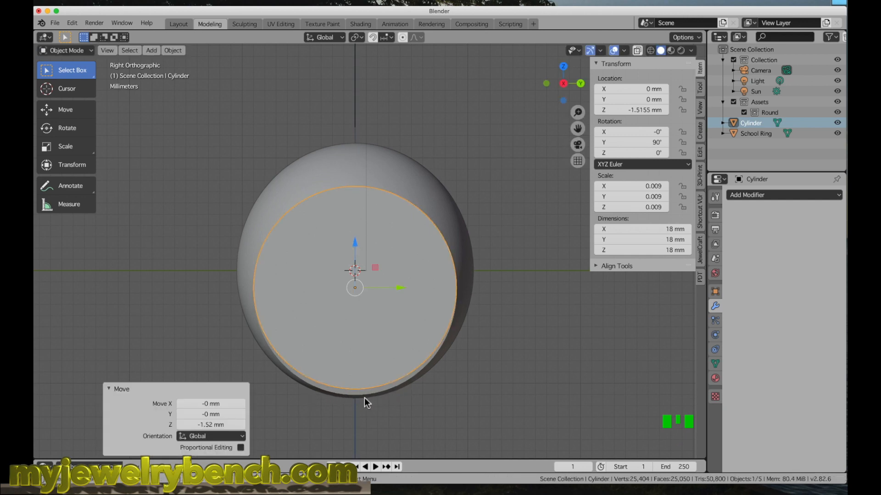
drag(358, 241, 362, 270)
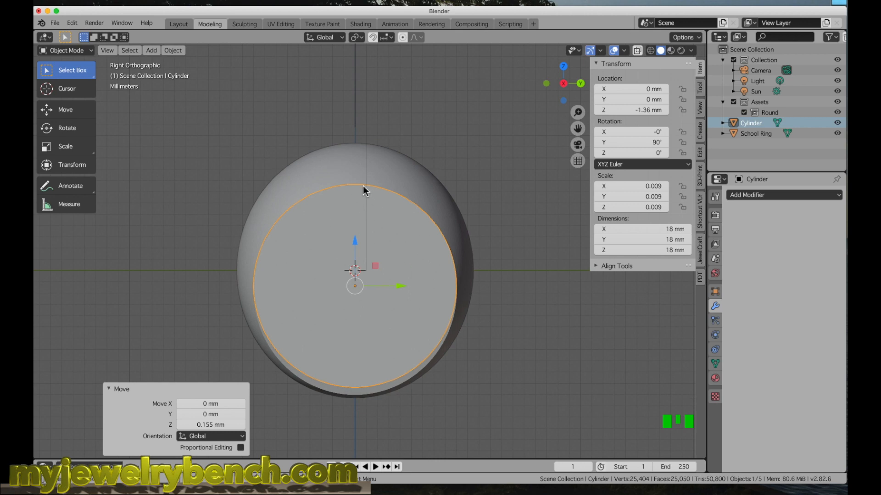
Subtract the cylinder from the School Ring with an Auto Boolean Difference to open the finger hole
shift+click(422, 183)
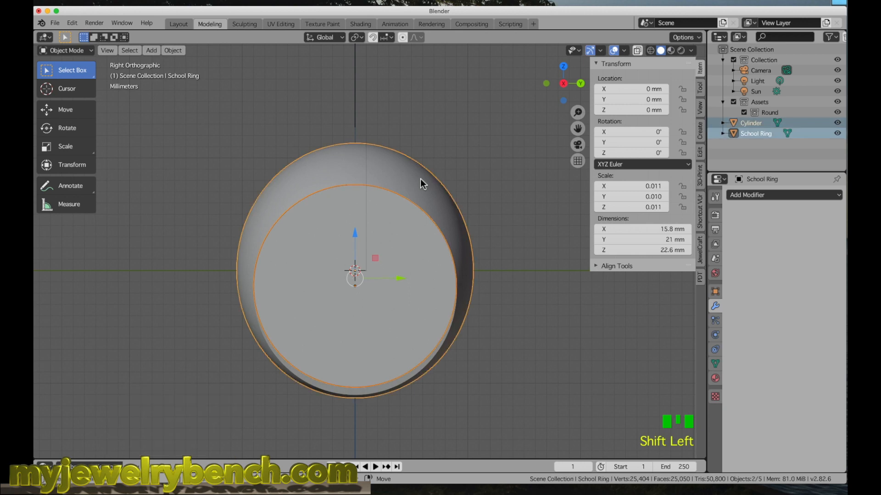
click(700, 153)
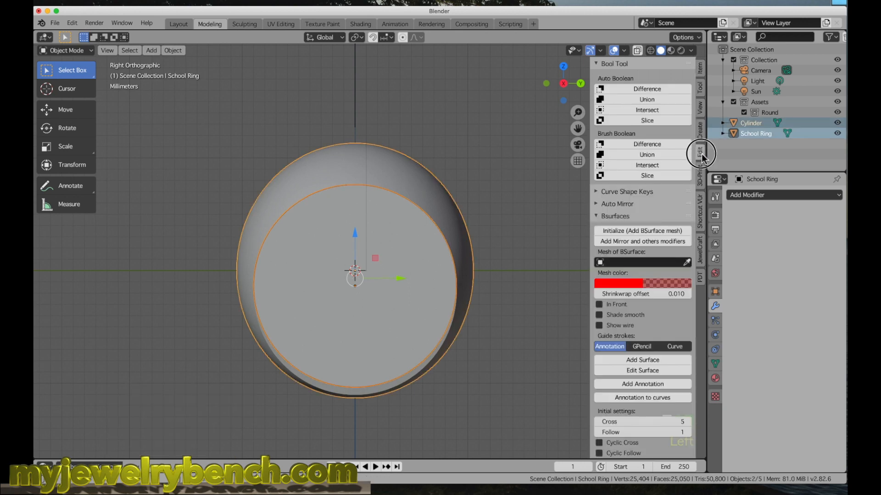
click(644, 89)
middle_drag(249, 299, 253, 279)
mouse_move(349, 205)
middle_down()
mouse_move(365, 214)
mouse_move(316, 209)
mouse_move(348, 197)
middle_up()
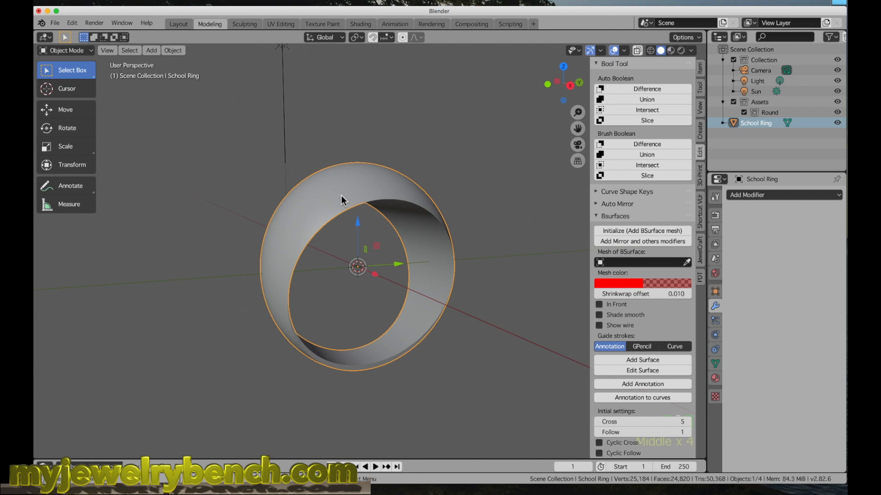
middle_drag(378, 189, 346, 193)
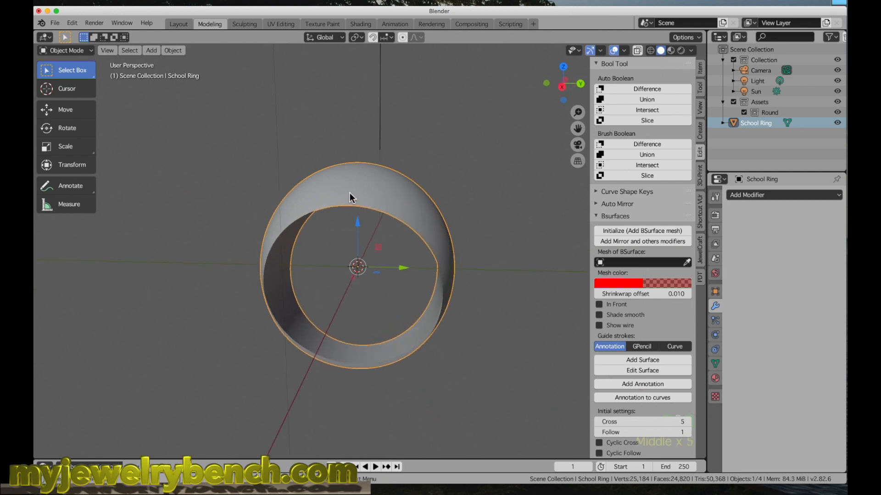
Duplicate the School Ring in place without offsetting the copy
key(shift+d)
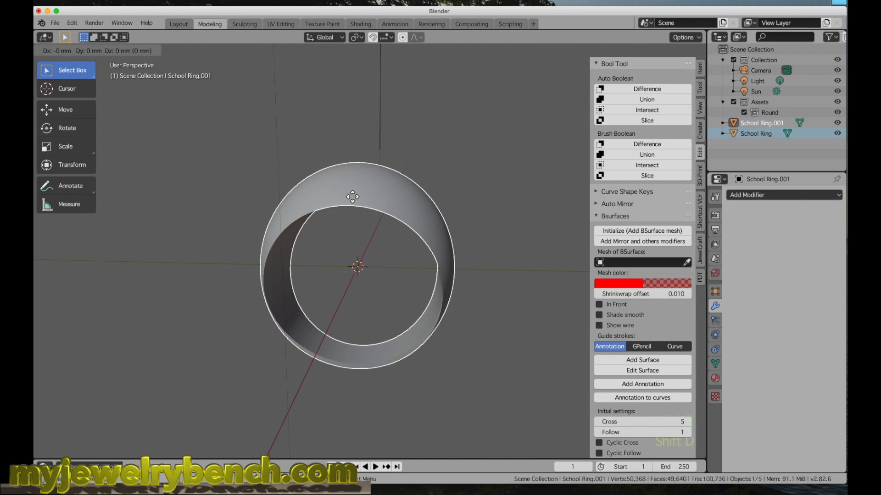
right_click(352, 197)
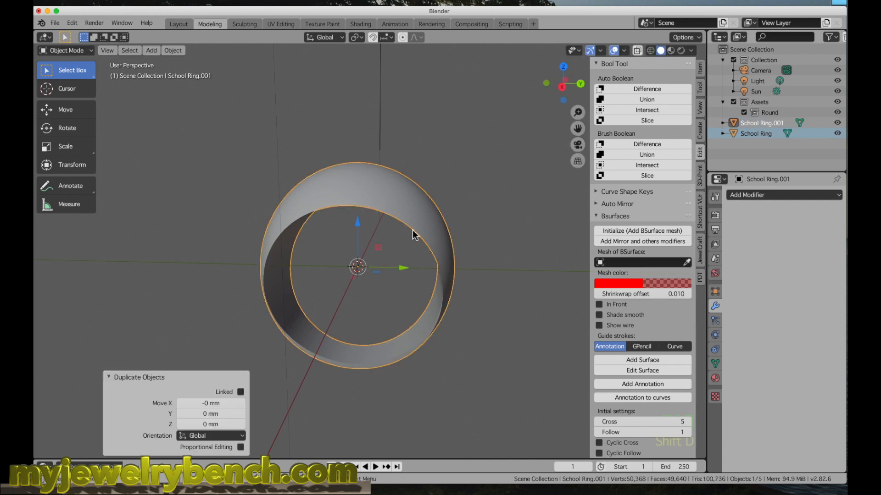
middle_drag(444, 293, 447, 288)
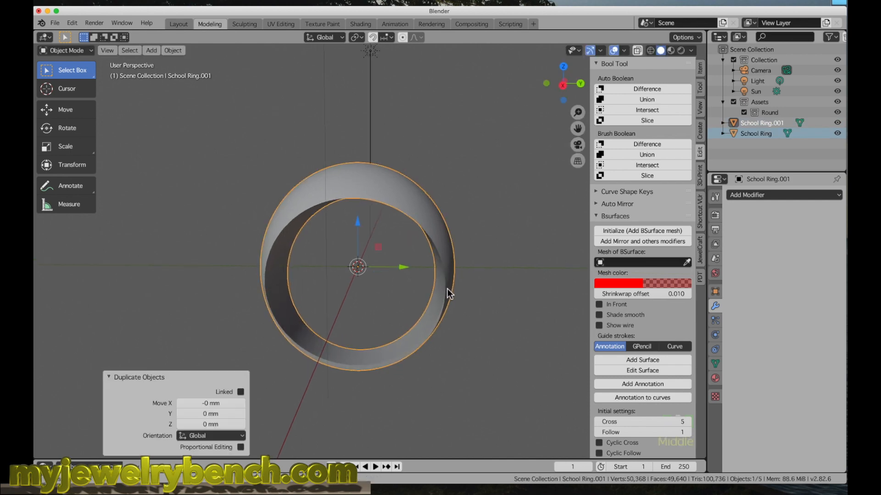
Scale the duplicate ring down uniformly by about 0.911 and again by about 0.923 so it sits inside the original
click(763, 122)
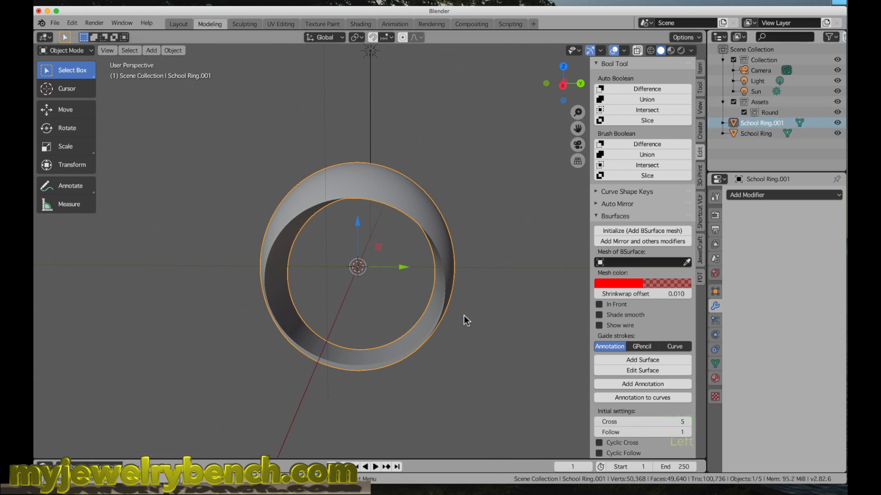
key(s)
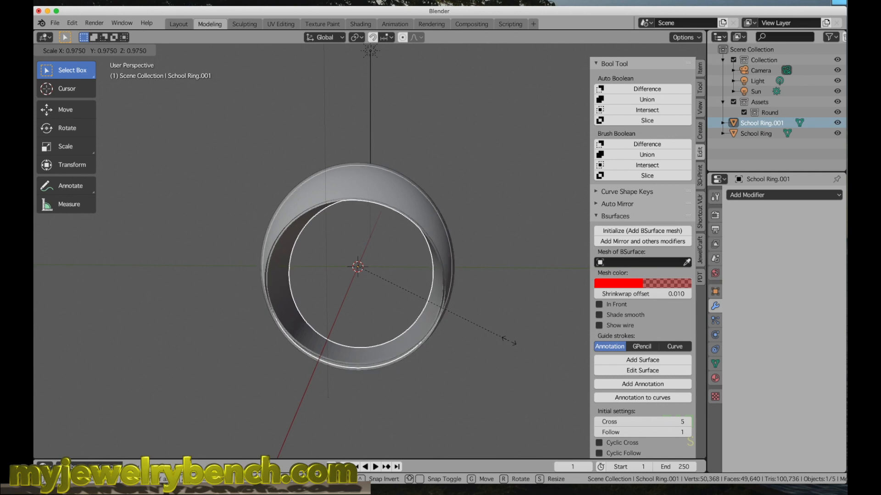
click(498, 341)
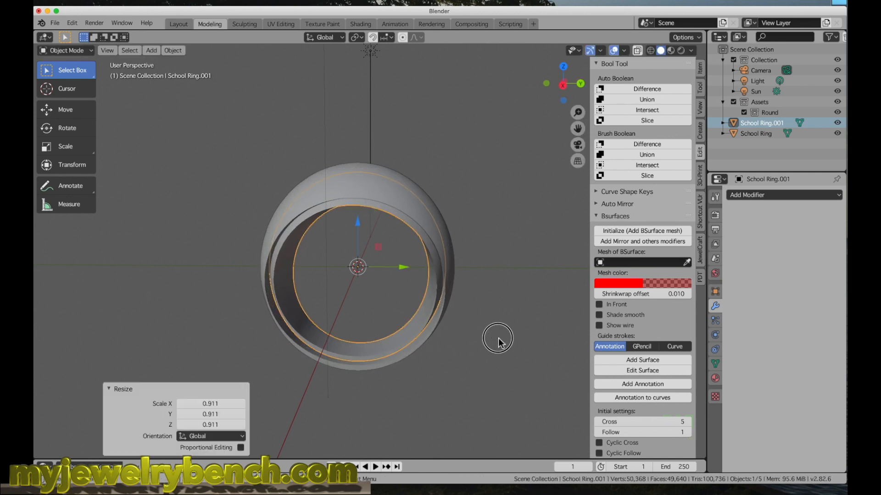
key(KP_3)
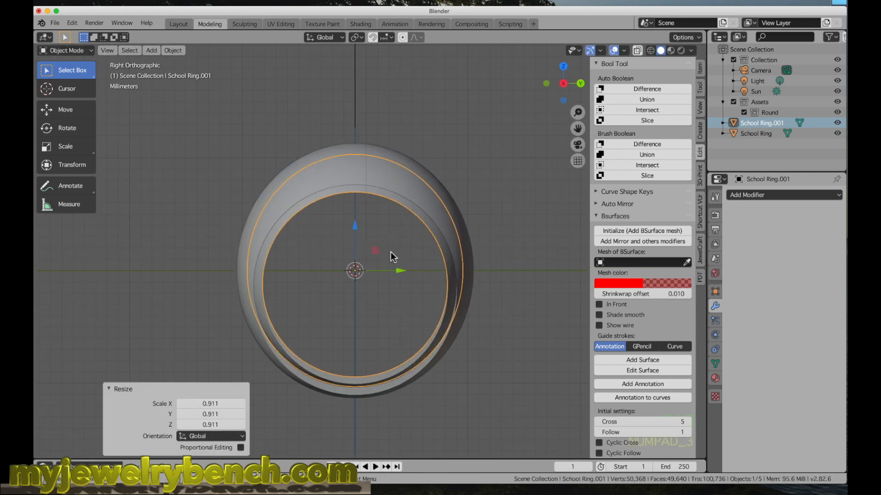
key(s)
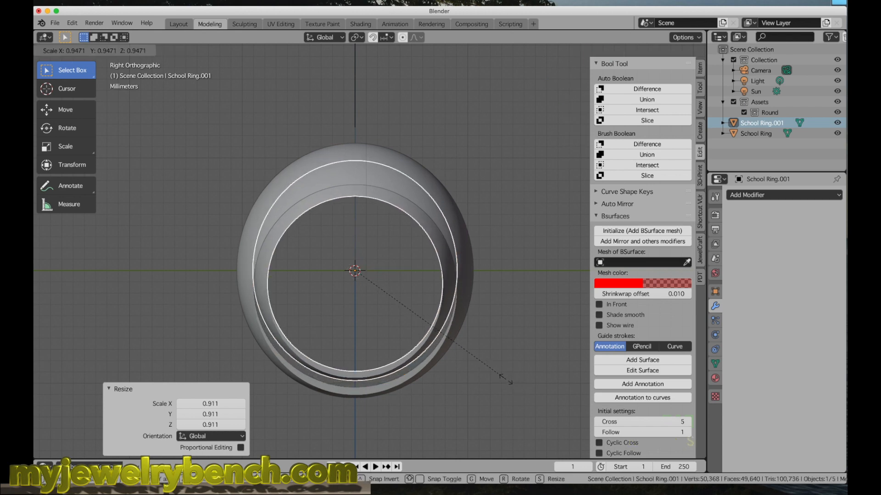
click(502, 377)
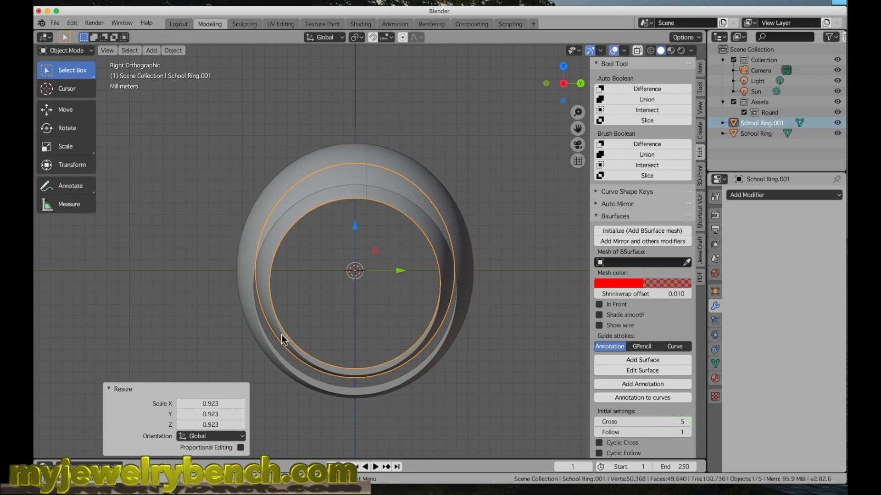
Subtract the smaller duplicate ring from the original School Ring with an Auto Boolean Difference
mouse_move(362, 205)
middle_down()
mouse_move(399, 230)
mouse_move(373, 240)
mouse_move(345, 198)
mouse_move(433, 230)
middle_up()
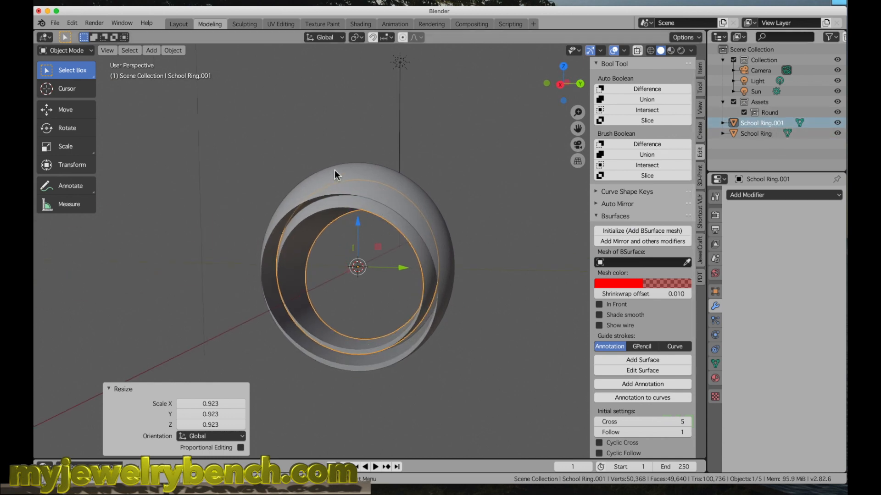
shift+click(356, 172)
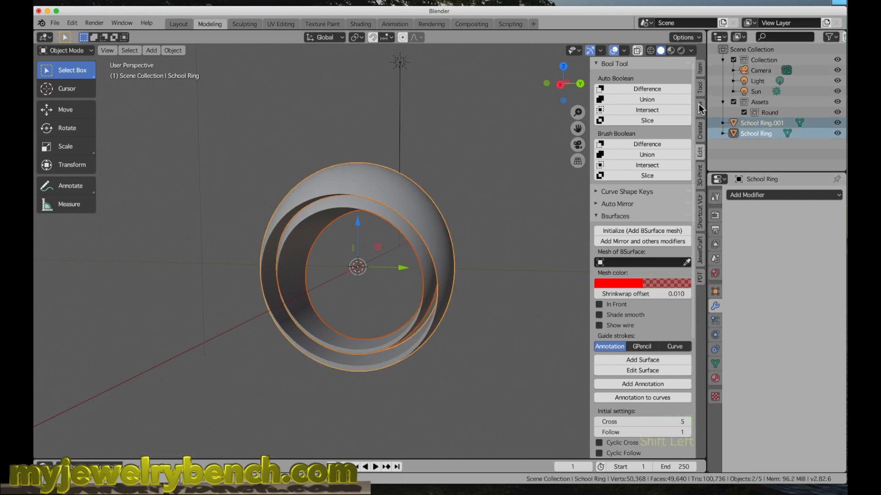
click(645, 89)
middle_drag(342, 254, 383, 222)
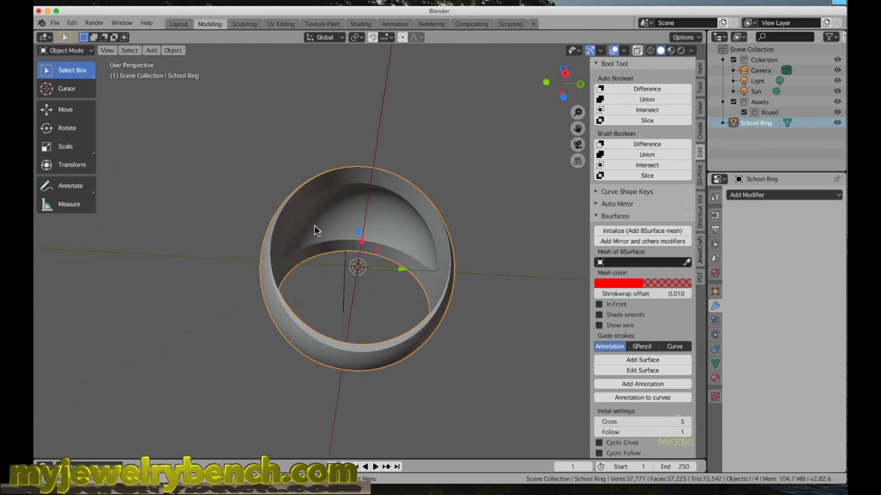
Examine the hollowed School Ring's interior, outer dome and band thickness from several angles
middle_drag(412, 241, 319, 240)
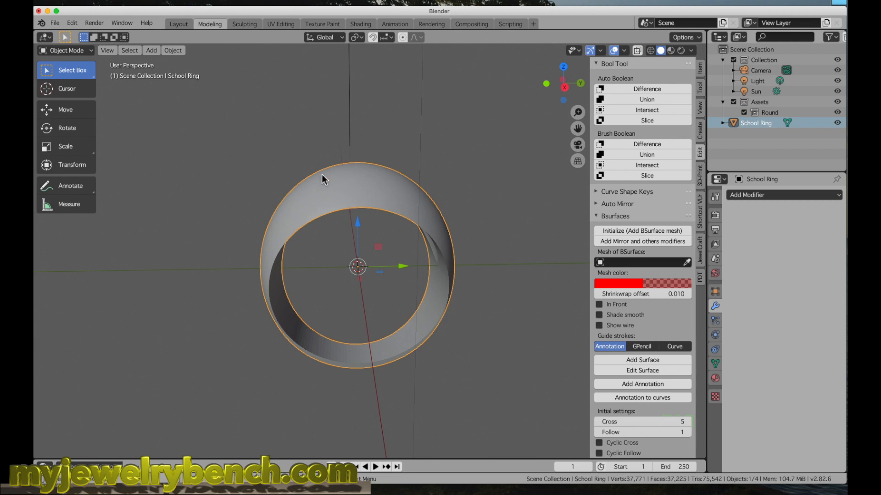
middle_drag(372, 199, 334, 257)
scroll(335, 263, up, 2)
scroll(335, 266, up, 1)
scroll(334, 264, down, 1)
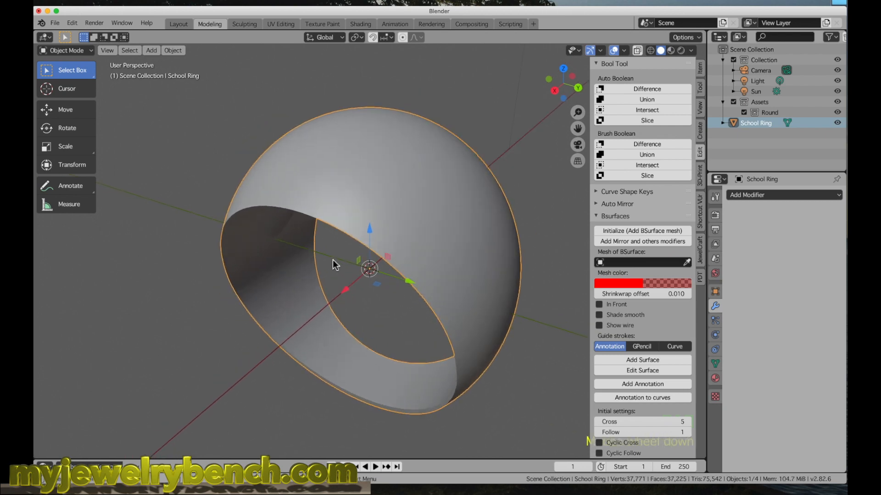
middle_drag(340, 251, 360, 226)
scroll(311, 246, down, 2)
middle_drag(311, 246, 376, 255)
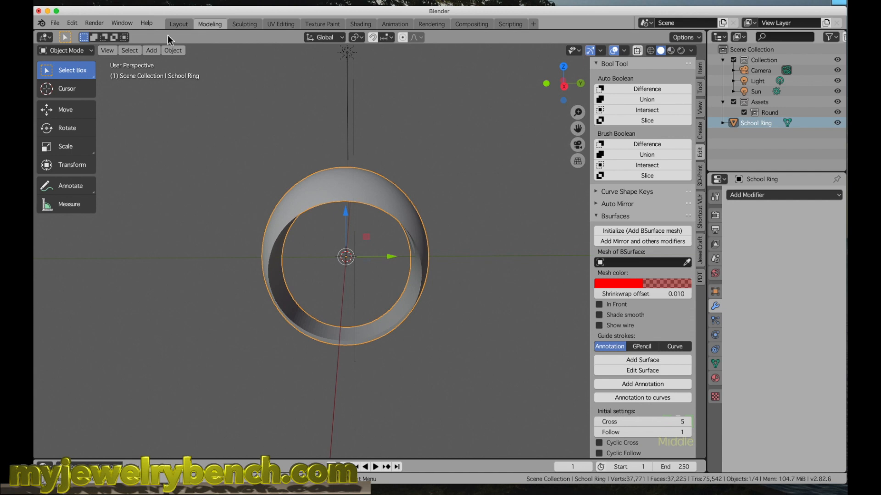
Save the project as SchoolRing2 in the school ring folder on the Desktop
click(53, 23)
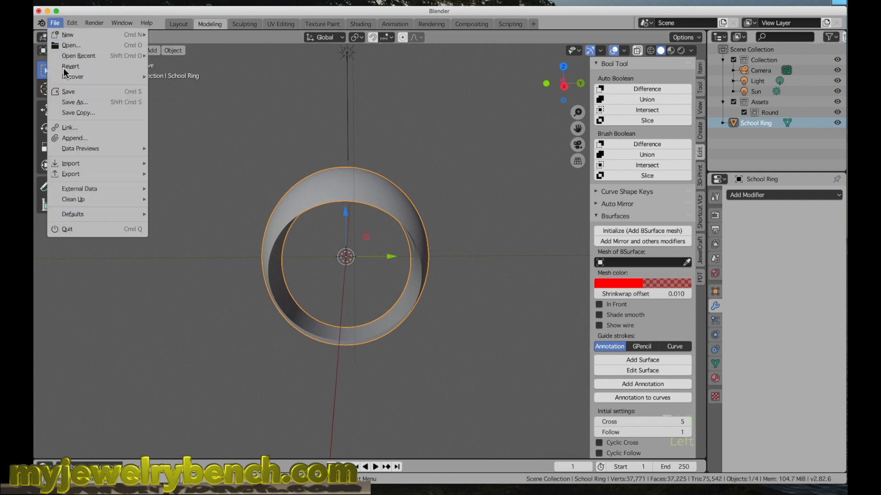
click(79, 102)
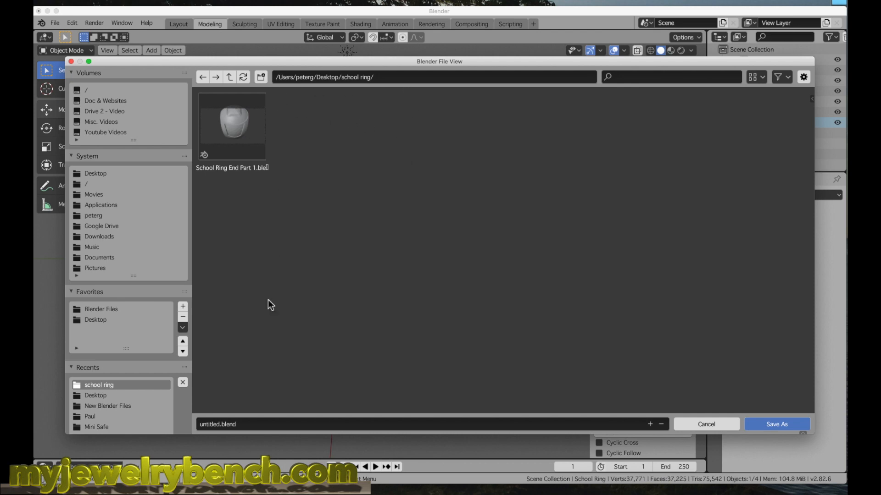
click(249, 424)
text(SchoolRing2)
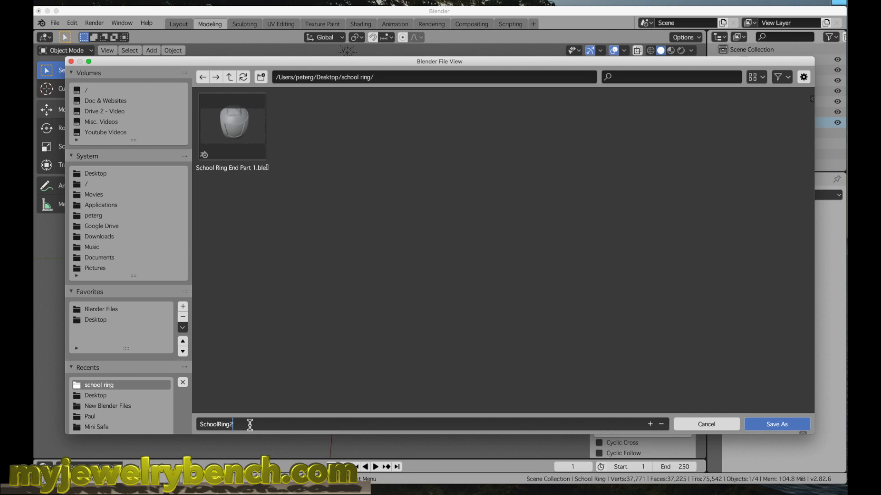
key(Return)
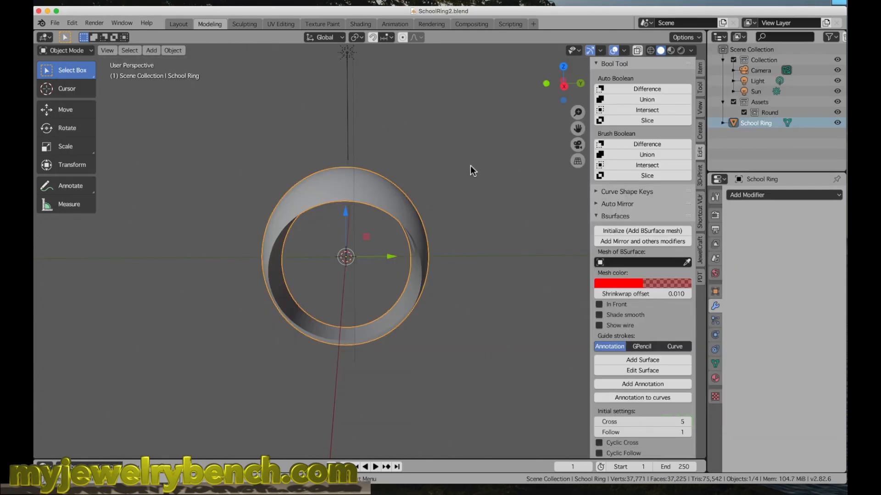
Deselect the ring, open the reference photo schoolring1.jpg to study the stone setting, lettering and side panels, and return to Blender
click(461, 212)
mouse_move(452, 228)
middle_down()
mouse_move(470, 251)
mouse_move(453, 238)
middle_up()
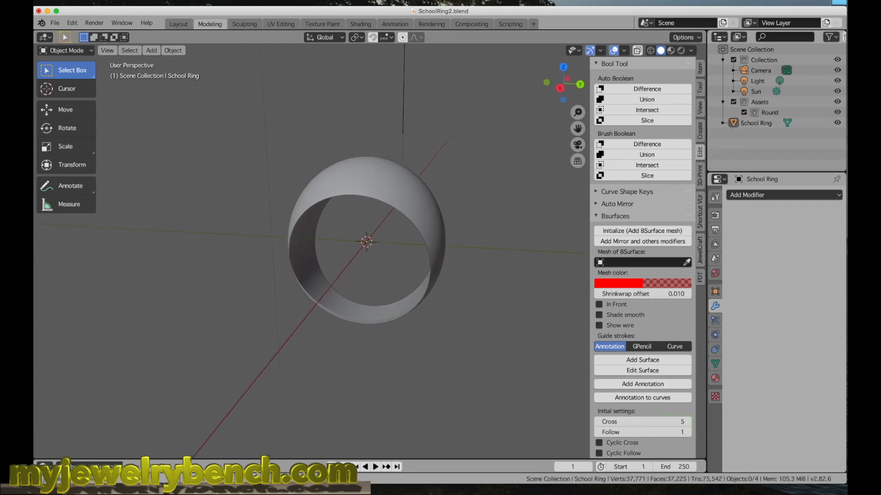
double_click(840, 2)
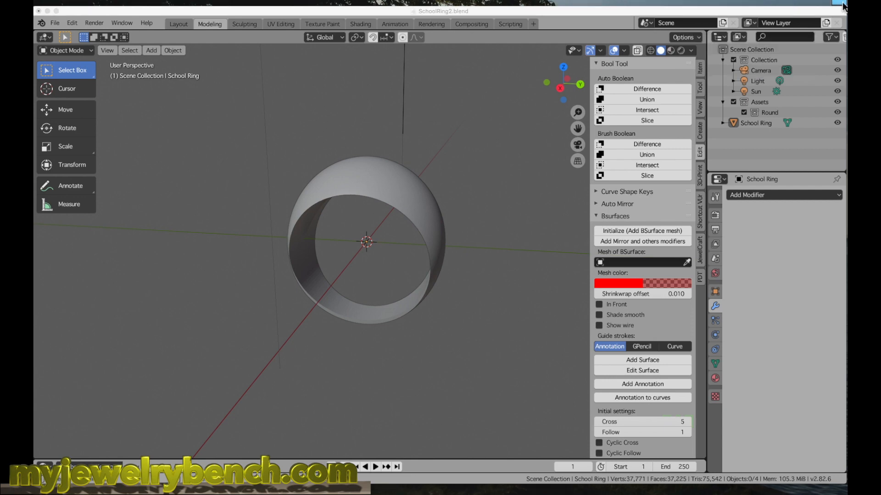
double_click(434, 135)
drag(437, 79, 846, 133)
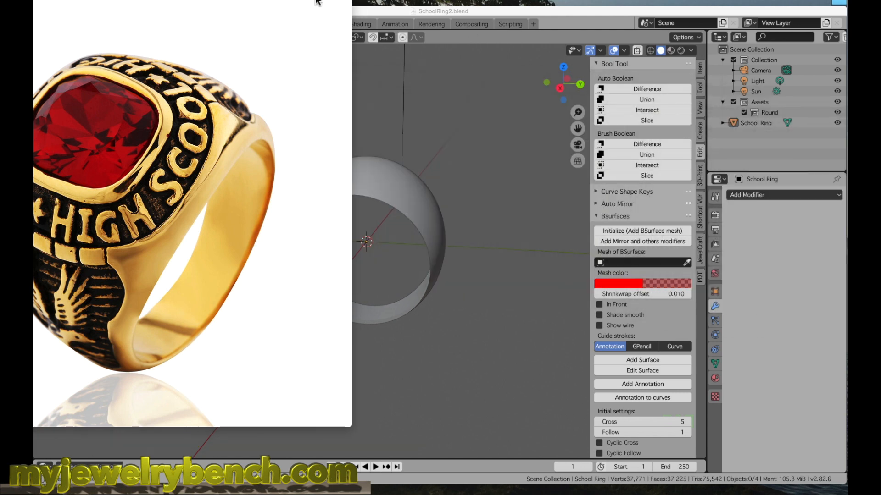
drag(309, 1, 466, 64)
drag(287, 24, 598, 37)
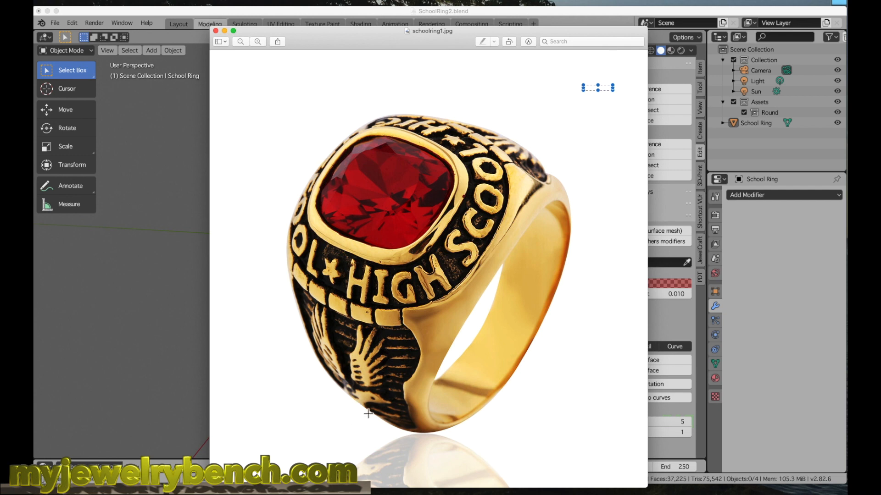
drag(414, 35, 514, 1)
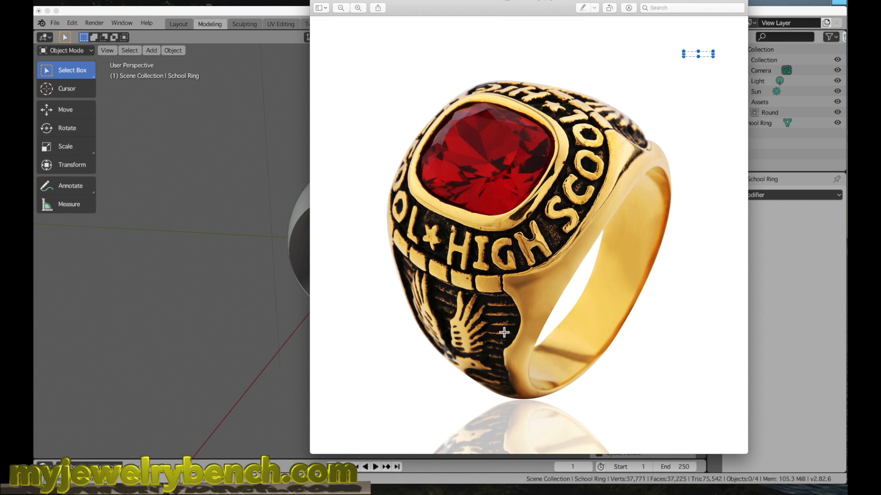
click(196, 77)
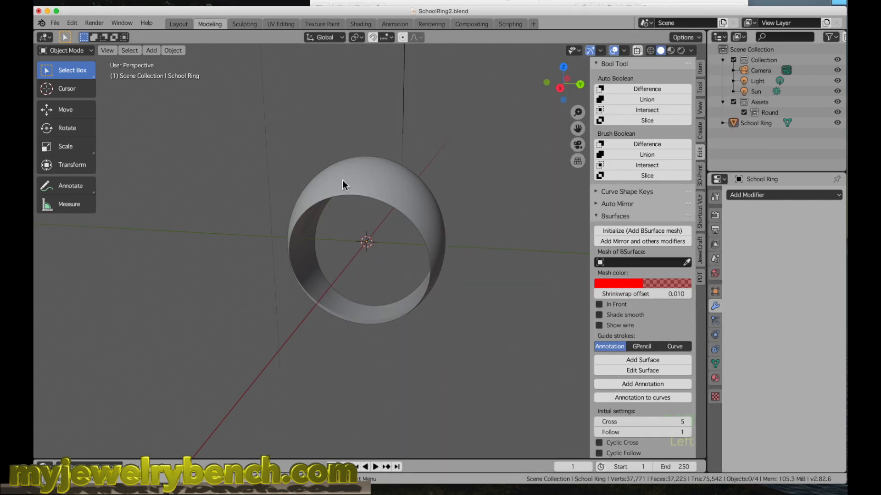
Add a mesh cube at the centre of the ring
middle_drag(296, 214, 307, 287)
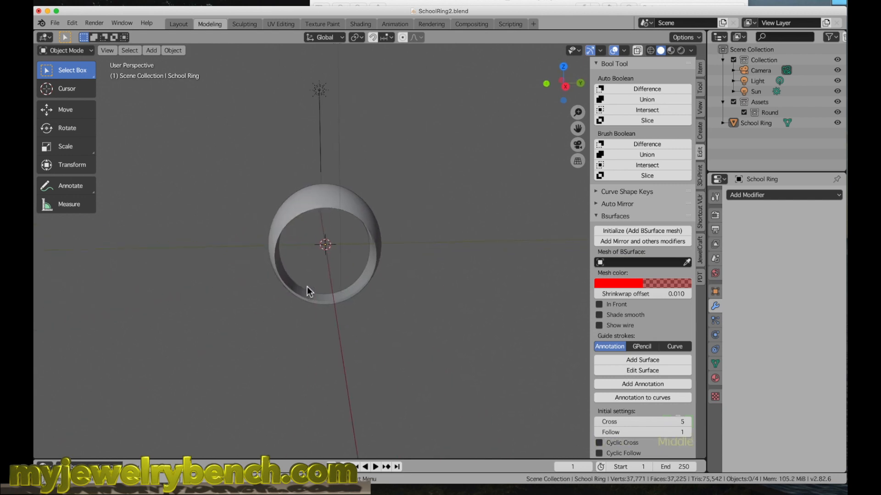
scroll(344, 225, up, 2)
scroll(344, 225, up, 1)
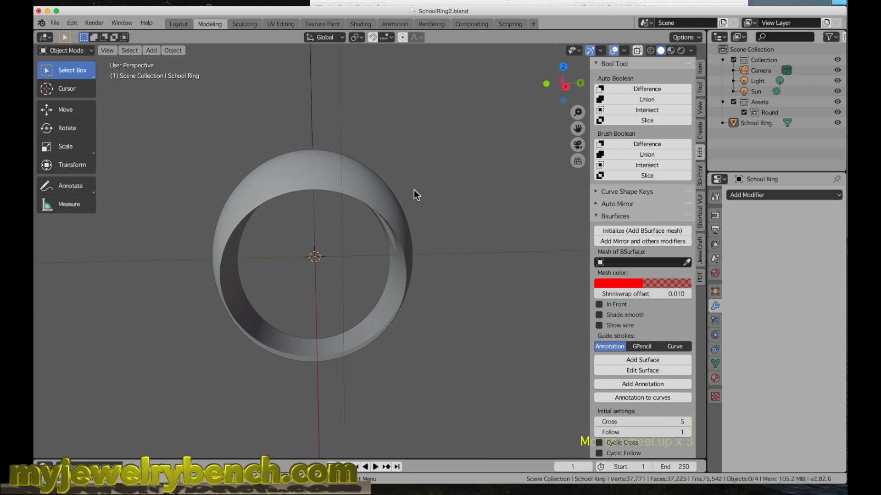
key(shift+a)
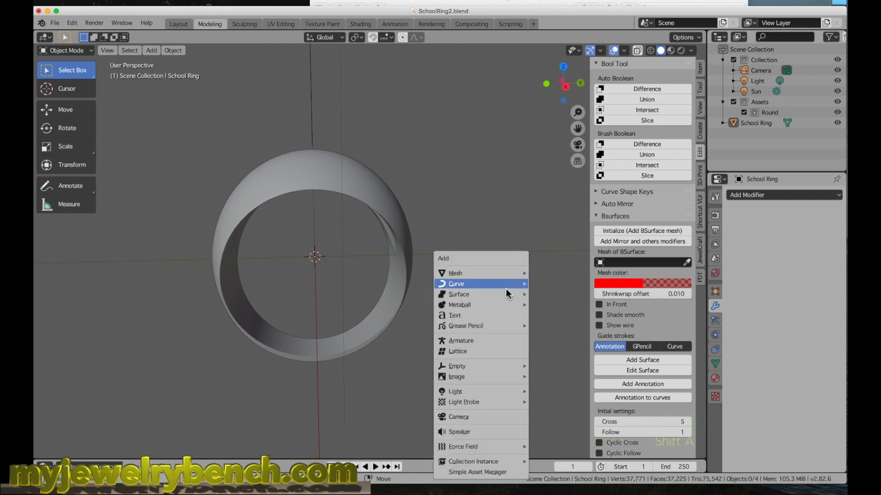
mouse_move(460, 277)
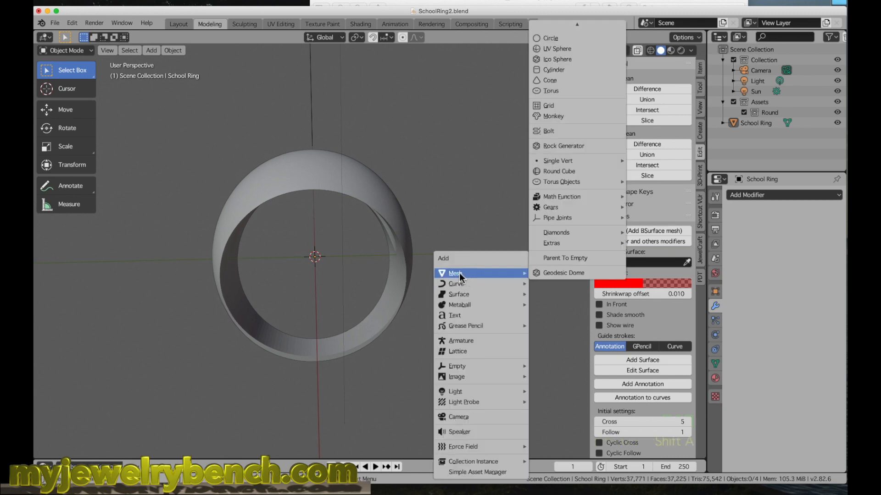
scroll(582, 79, up, 1)
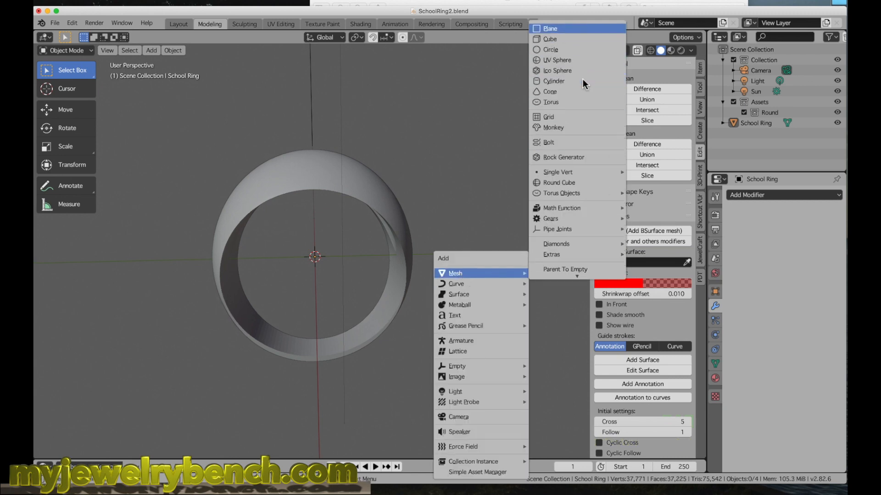
click(560, 39)
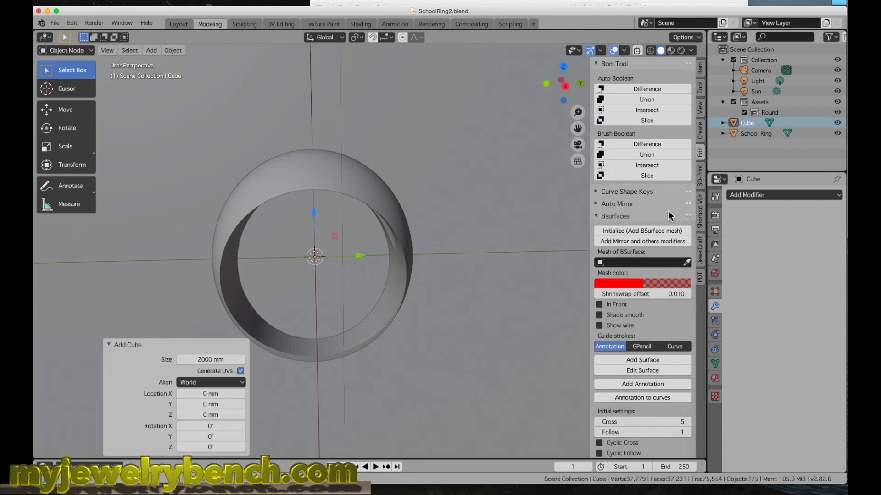
Set the cube's X, Y and Z dimensions to 10 mm each
click(699, 69)
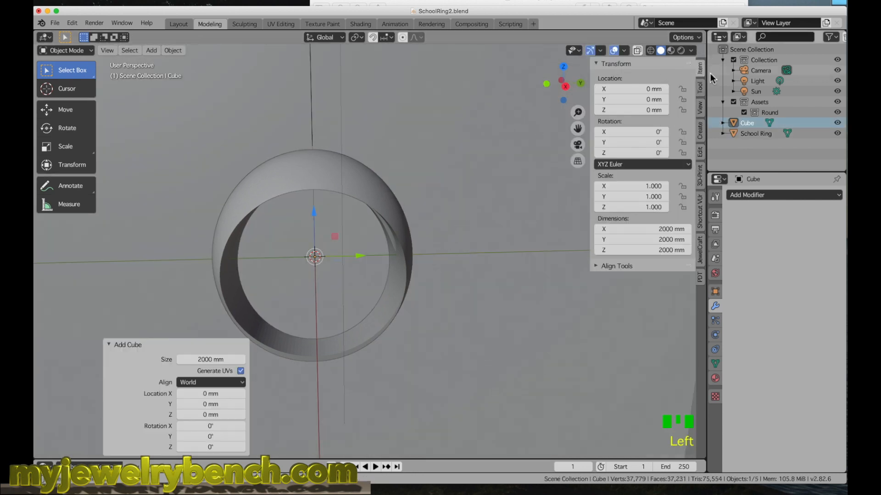
double_click(624, 229)
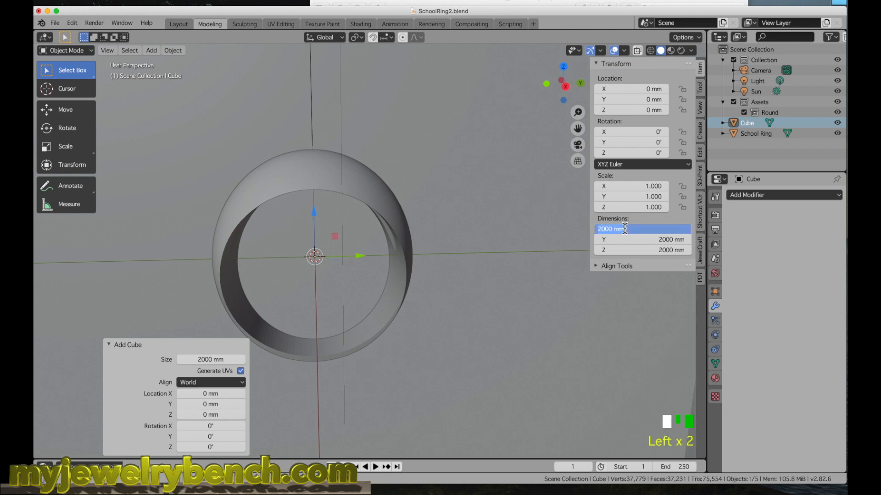
text(10)
key(Tab)
text(10)
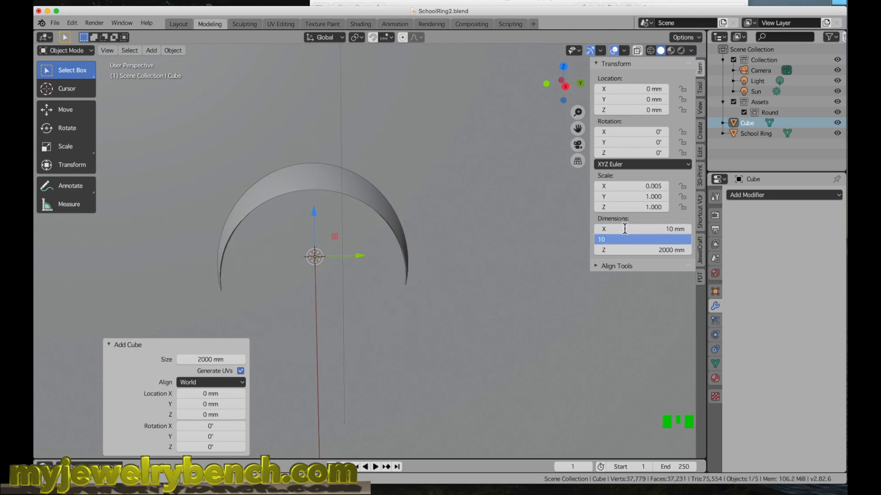
key(Tab)
text(10)
key(Tab)
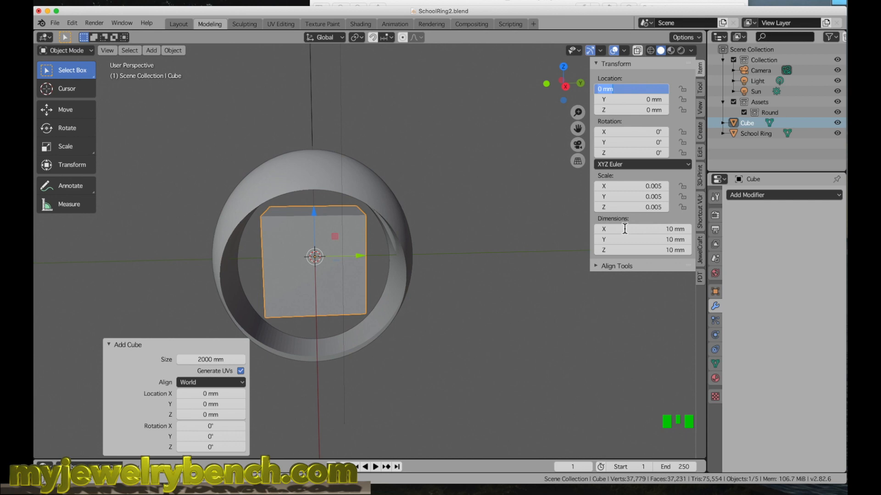
click(312, 276)
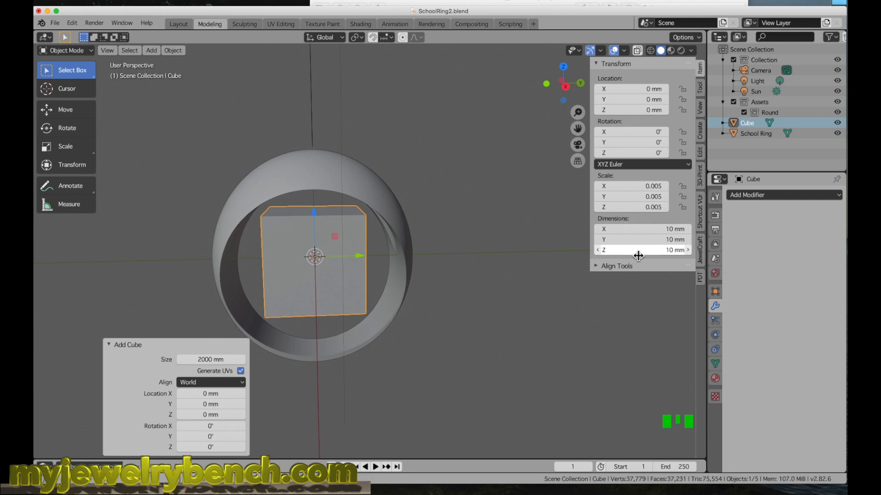
Flatten the cube by setting its Z dimension to 3 mm
click(652, 252)
text(3)
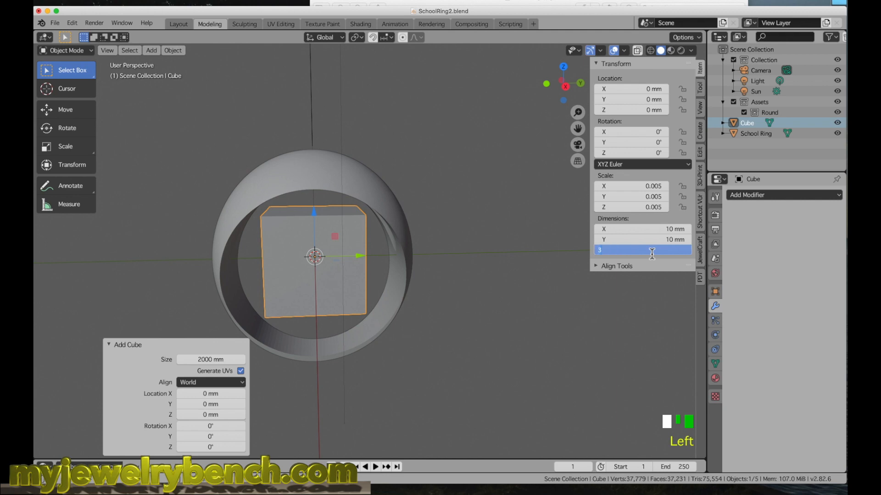
key(Return)
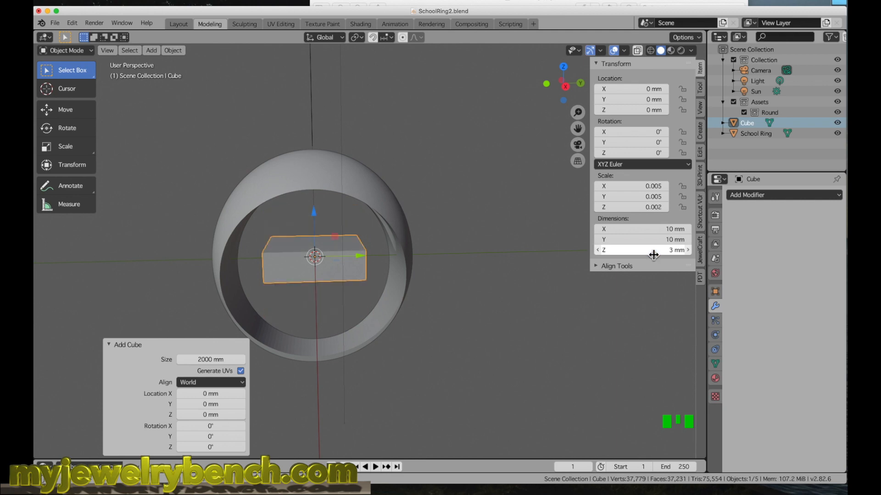
middle_drag(411, 282, 301, 260)
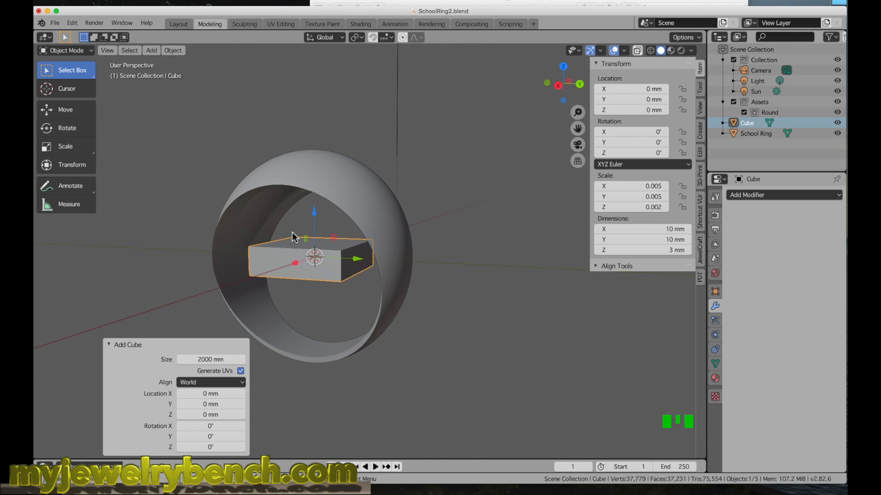
Hide the School Ring so that only the flattened cube is shown
click(329, 174)
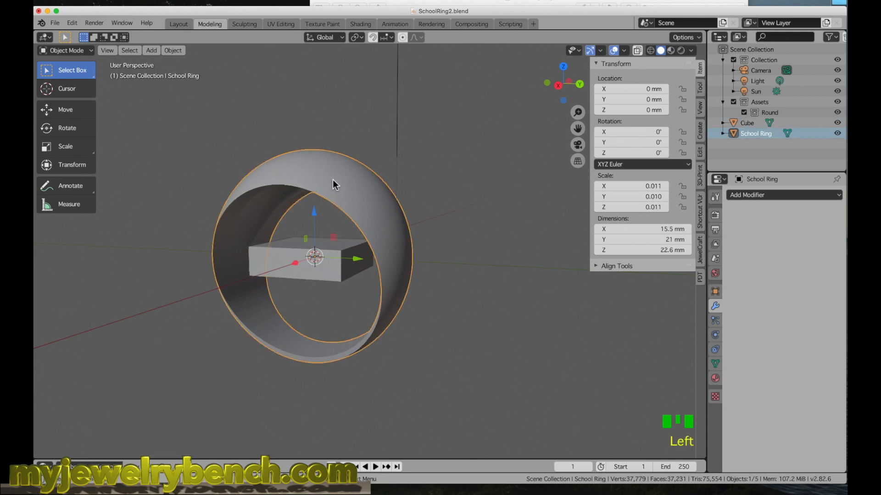
click(837, 134)
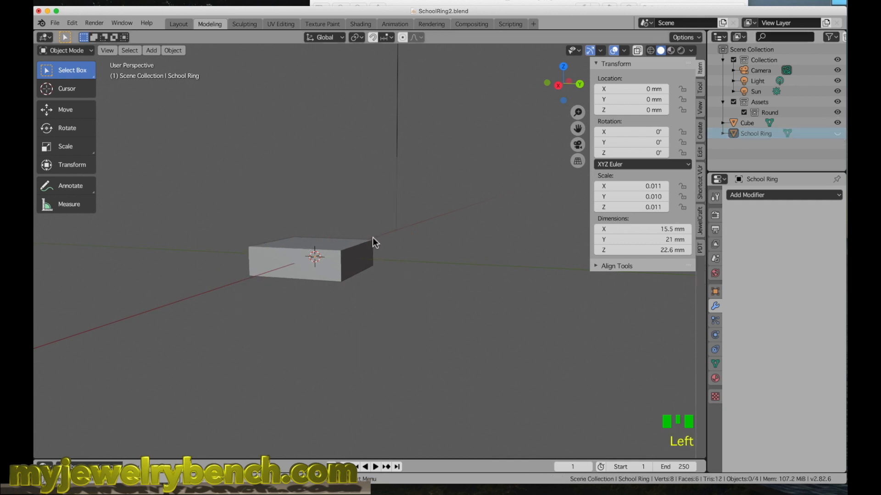
middle_drag(372, 237, 341, 250)
Rename the flattened cube as Shield Cutout
click(328, 260)
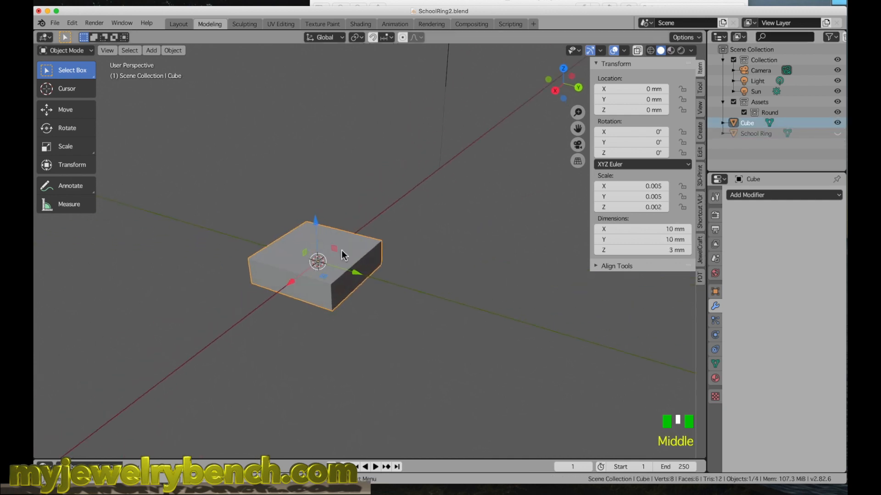
double_click(743, 124)
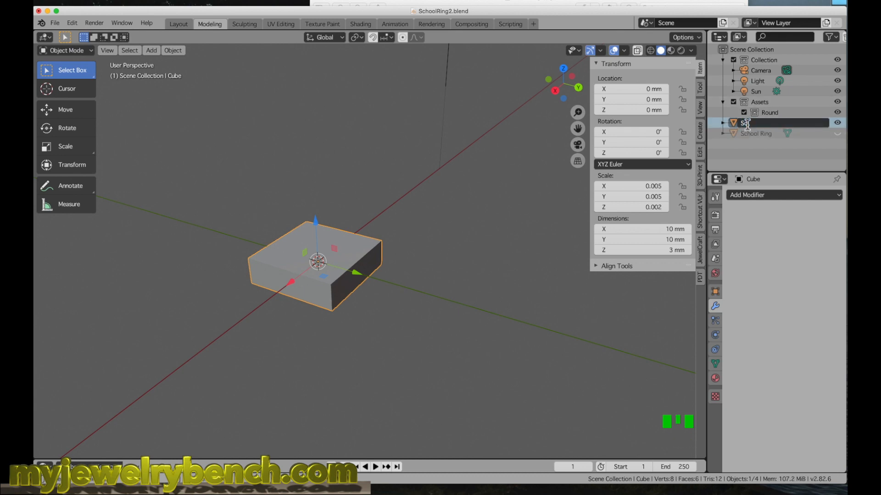
key(BackSpace)
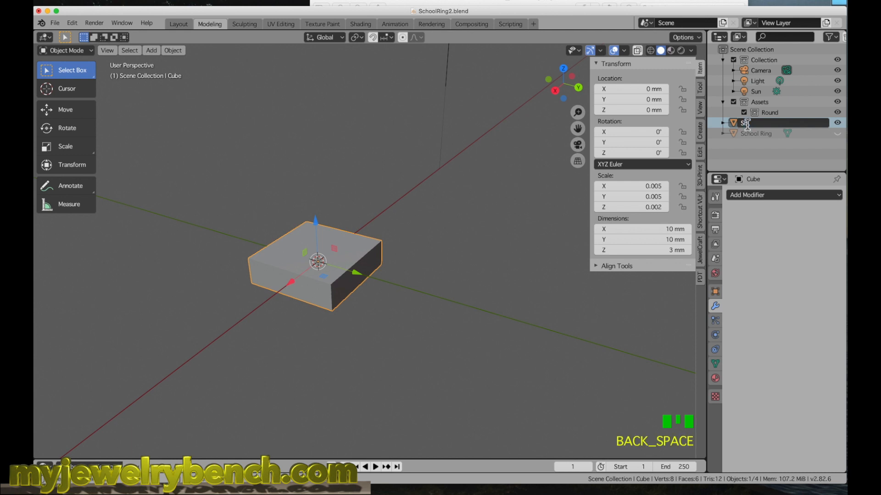
text(hield Cutout)
key(Return)
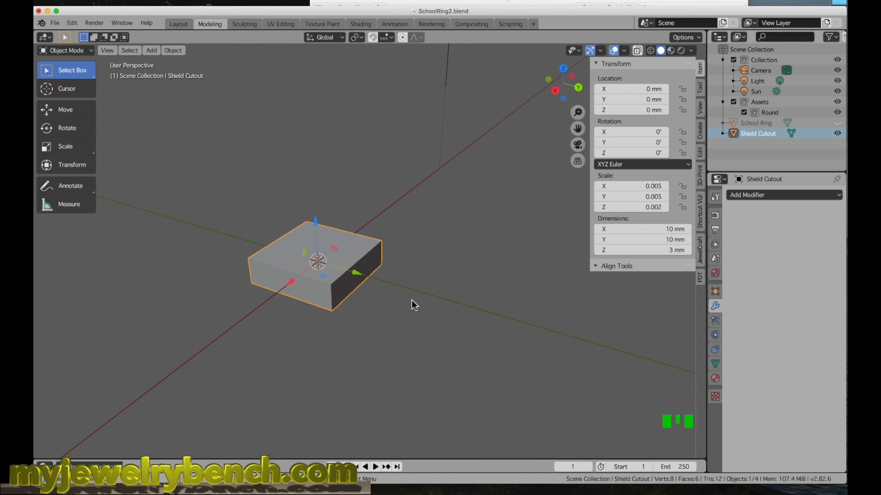
Add a single centred loop cut to the Shield Cutout mesh, splitting it into two halves across its X width
middle_drag(341, 296, 355, 298)
click(301, 276)
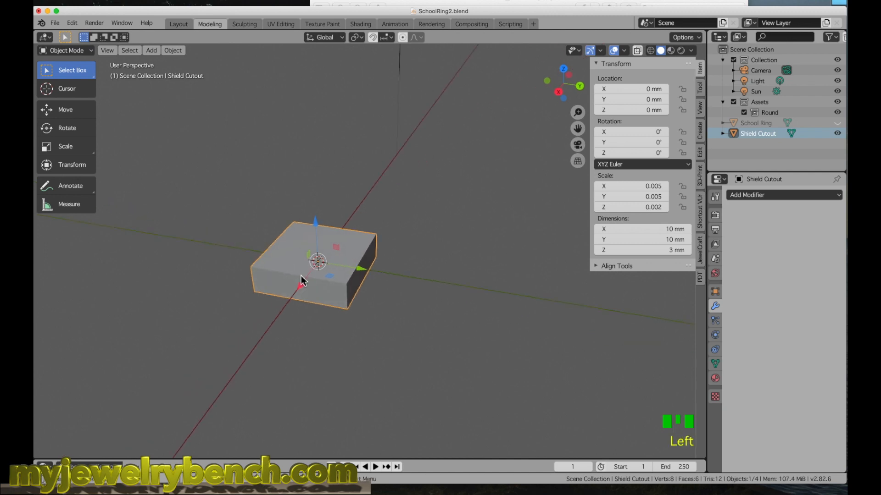
key(Tab)
middle_drag(404, 295, 310, 301)
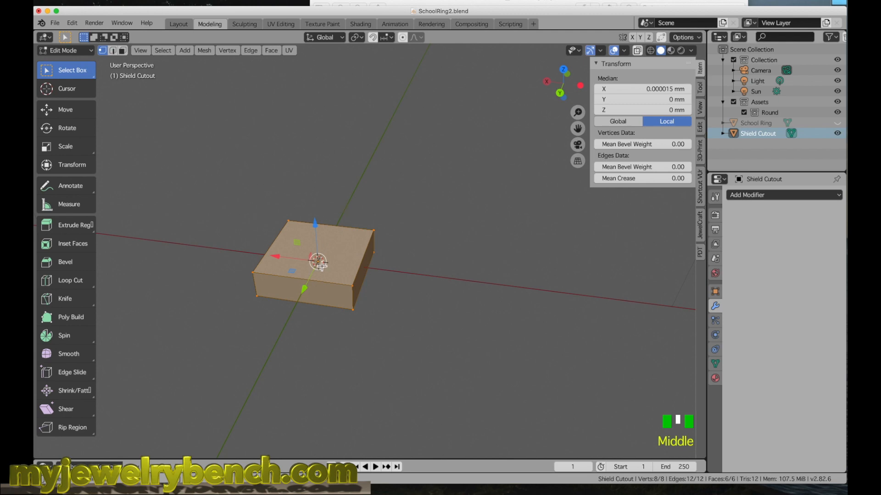
middle_drag(314, 300, 334, 297)
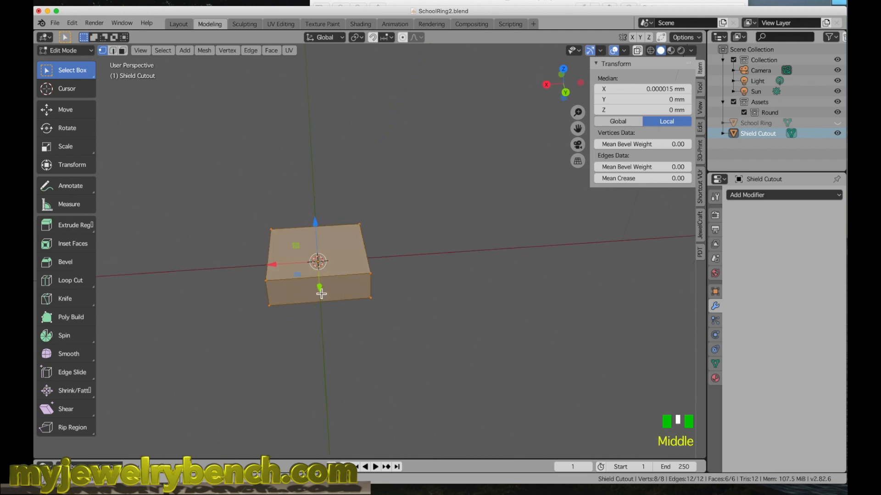
key(ctrl+r)
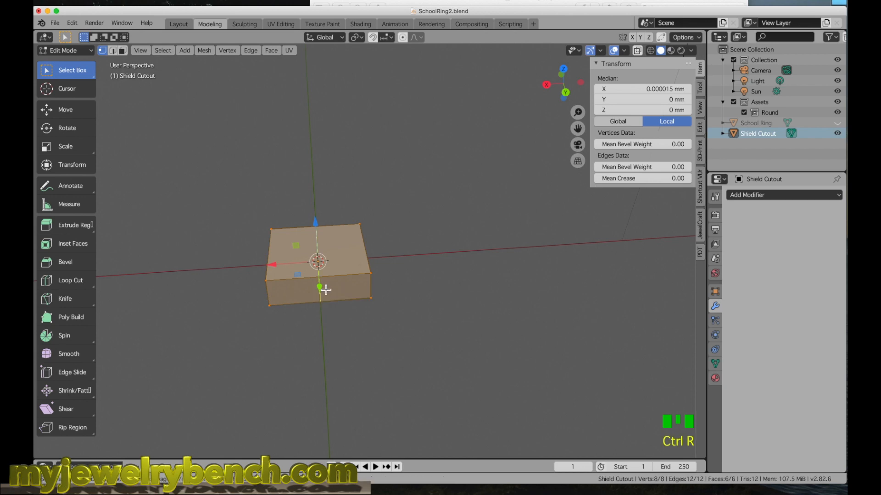
click(325, 289)
right_click(326, 289)
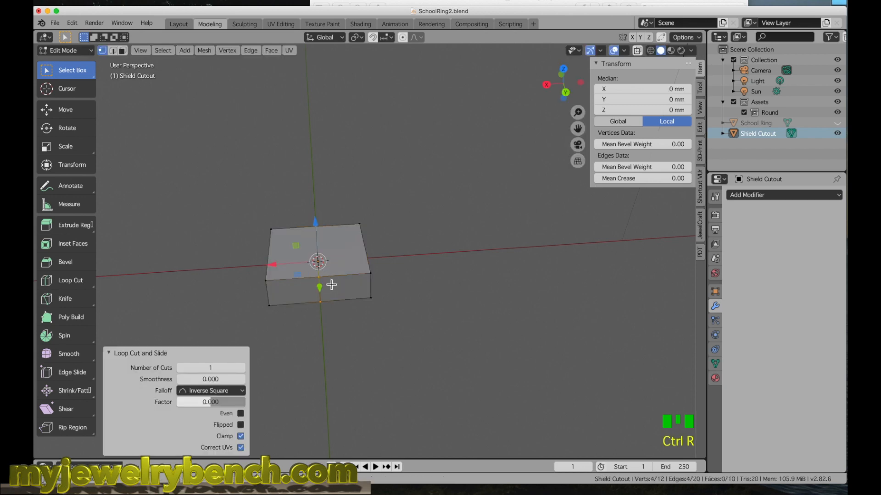
key(Tab)
middle_drag(302, 324, 370, 336)
key(Tab)
scroll(325, 261, up, 4)
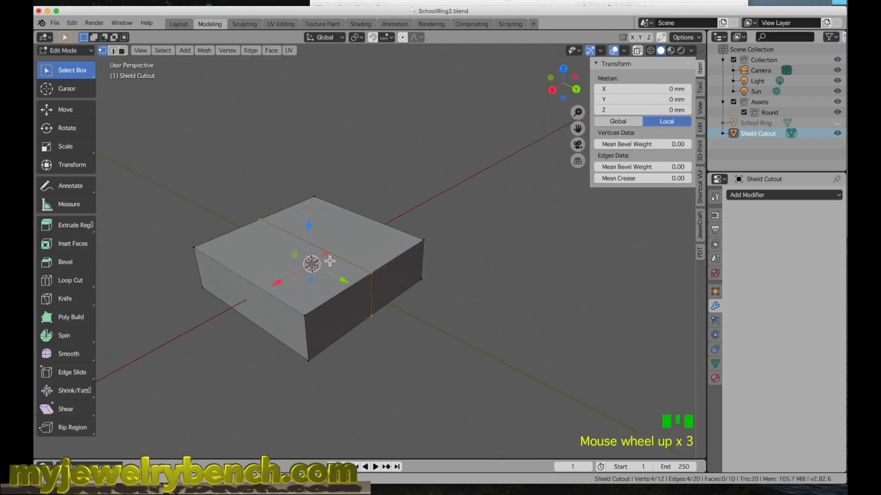
Taper the block by scaling the two faces at its positive Y end to about 0.48 along X
key(a)
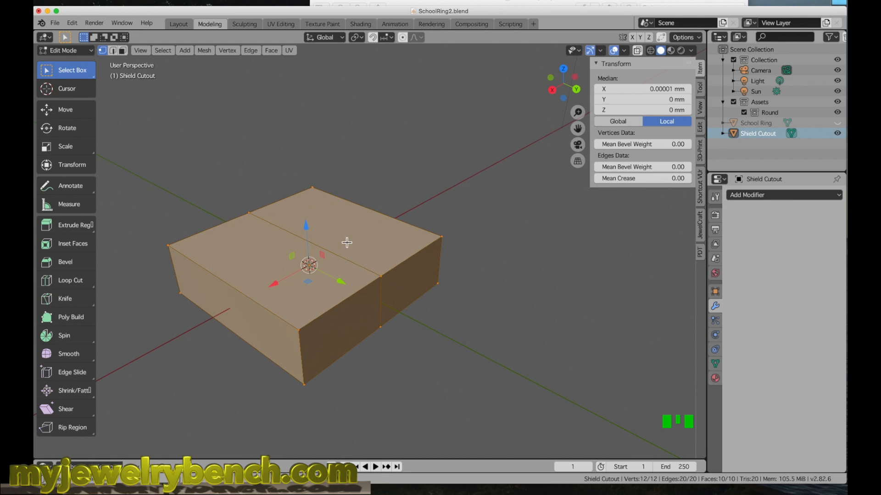
scroll(477, 314, down, 2)
middle_drag(372, 324, 522, 276)
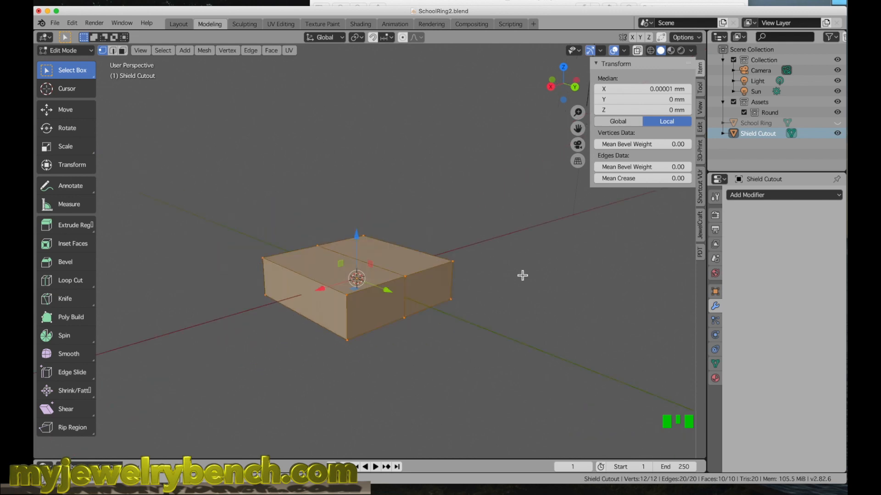
middle_drag(387, 275, 382, 300)
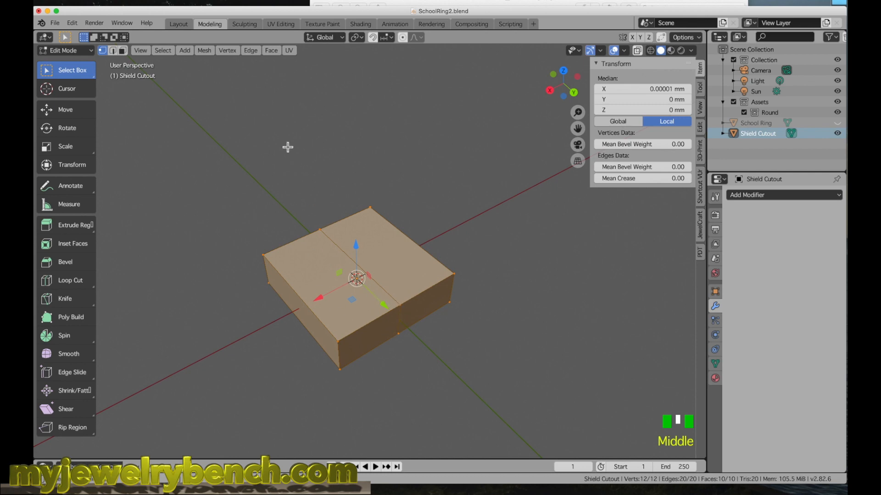
click(123, 52)
click(381, 339)
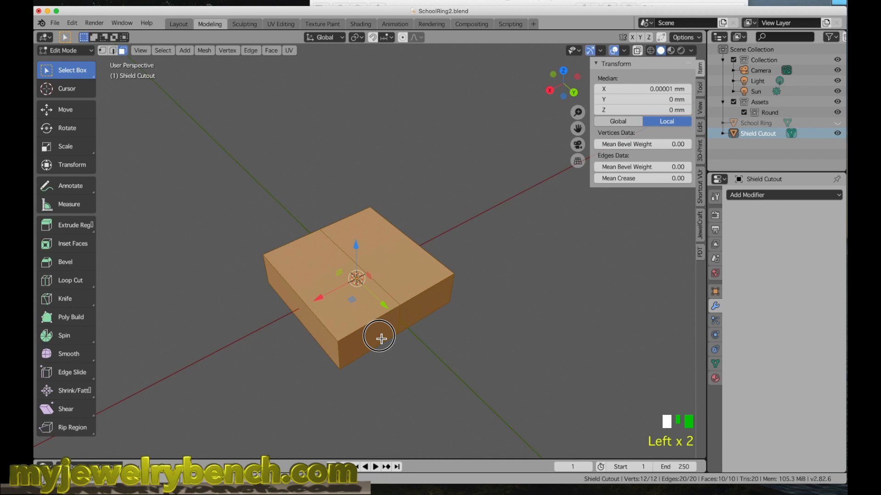
shift+click(435, 302)
middle_drag(491, 302, 452, 290)
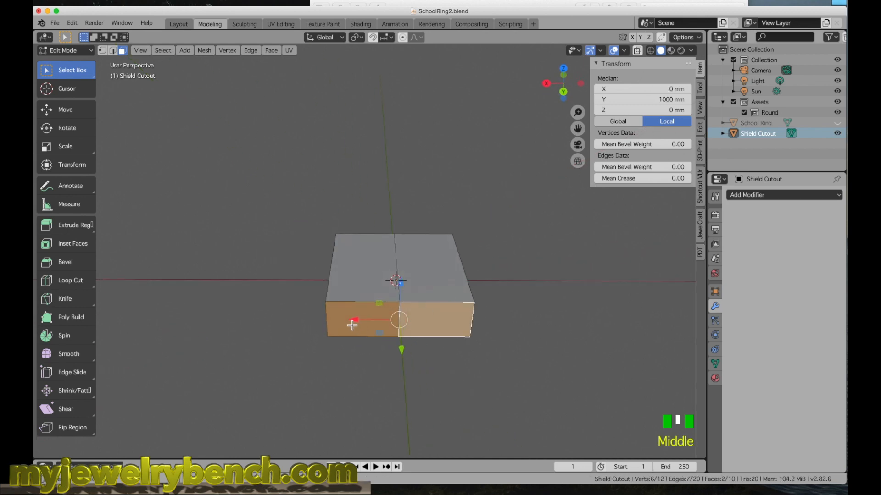
middle_drag(407, 321, 459, 289)
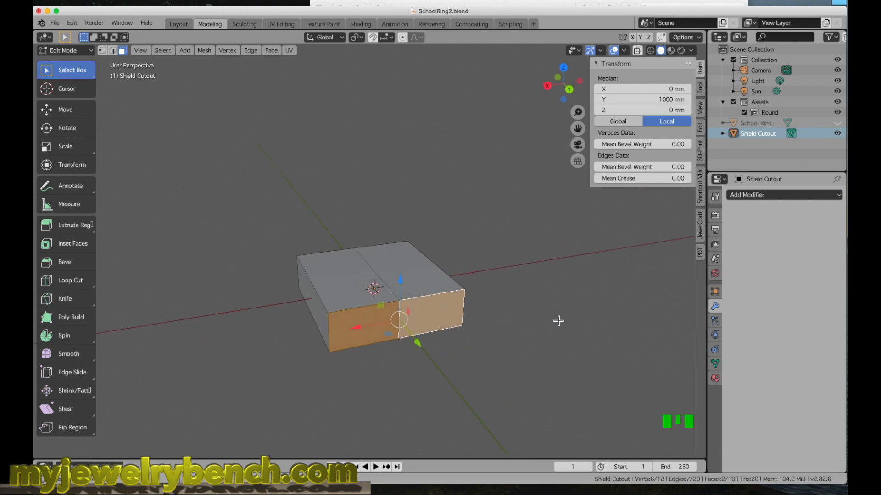
key(s)
key(x)
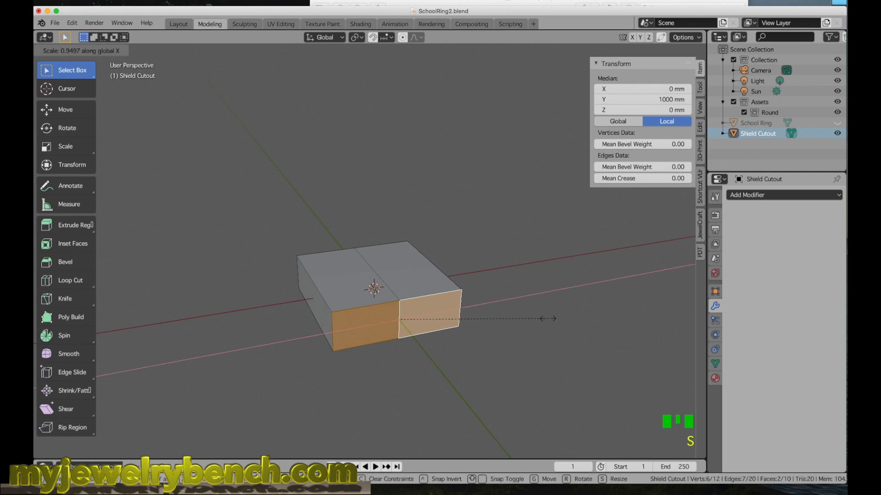
click(472, 320)
middle_drag(429, 315, 384, 206)
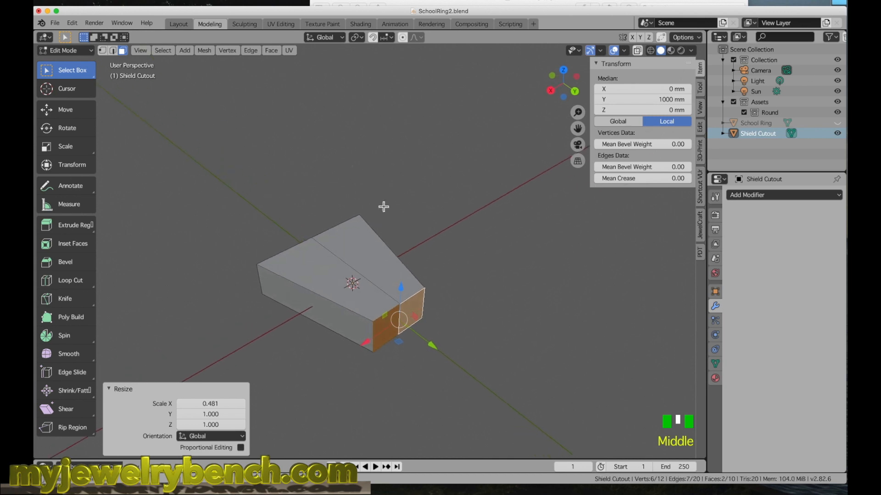
Move the vertical centre edges of both ends together about 1.62 mm along Y to form the shield's point and notch
click(114, 50)
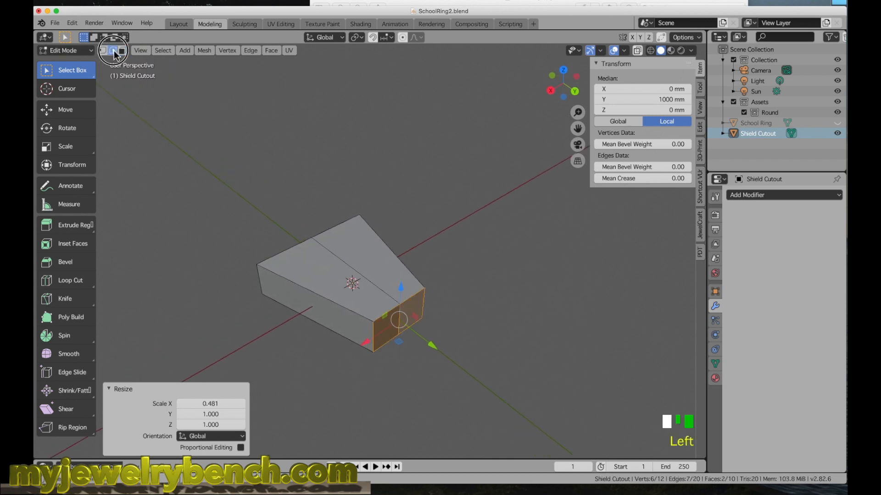
click(399, 318)
scroll(378, 341, up, 4)
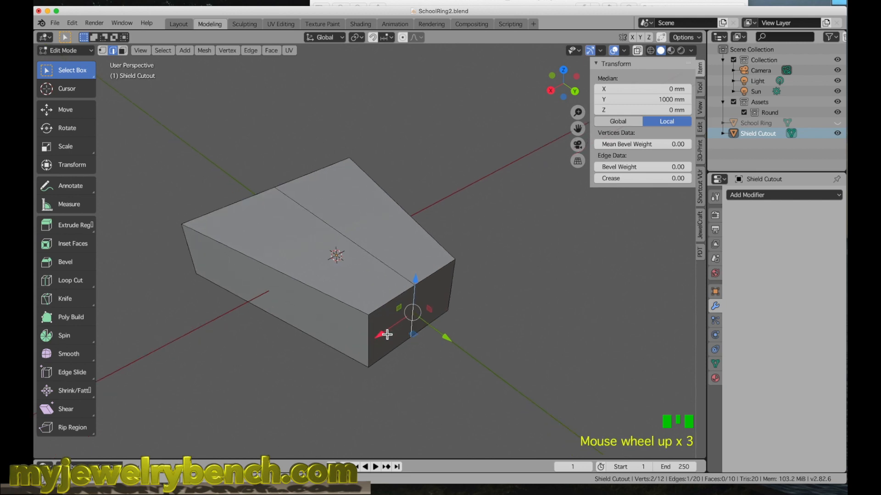
middle_drag(425, 301, 452, 259)
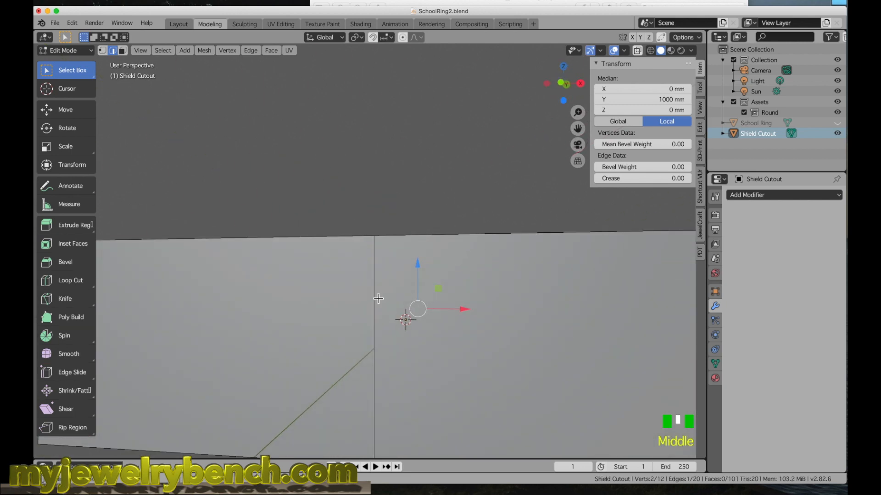
scroll(379, 298, down, 5)
middle_drag(379, 297, 360, 331)
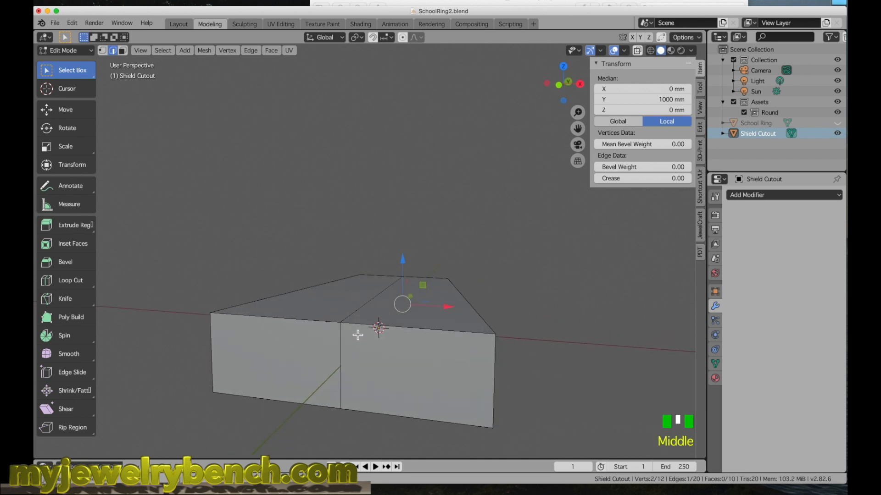
shift+click(343, 352)
middle_drag(382, 339, 295, 321)
scroll(291, 287, down, 2)
middle_drag(291, 287, 397, 343)
drag(375, 338, 388, 352)
middle_drag(358, 321, 282, 274)
middle_drag(299, 239, 314, 250)
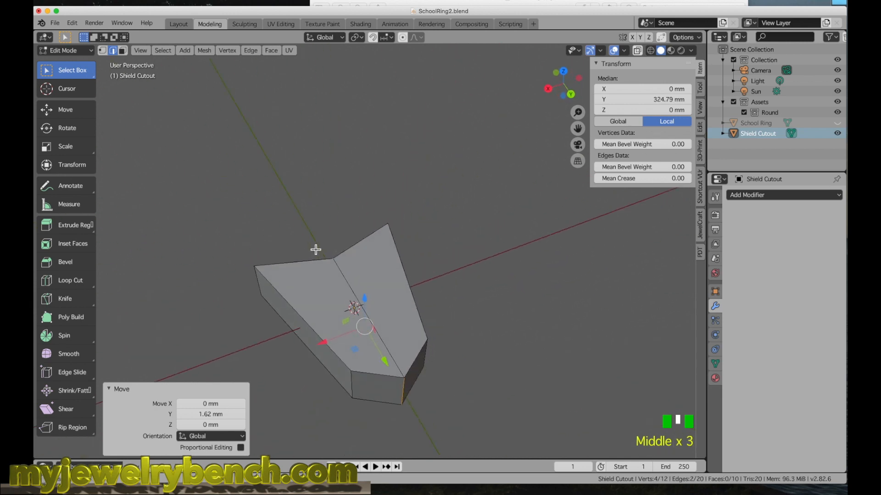
Bevel the two vertical centre edges with 15 segments and an offset of about 502 mm
scroll(348, 308, up, 2)
middle_drag(352, 313, 359, 318)
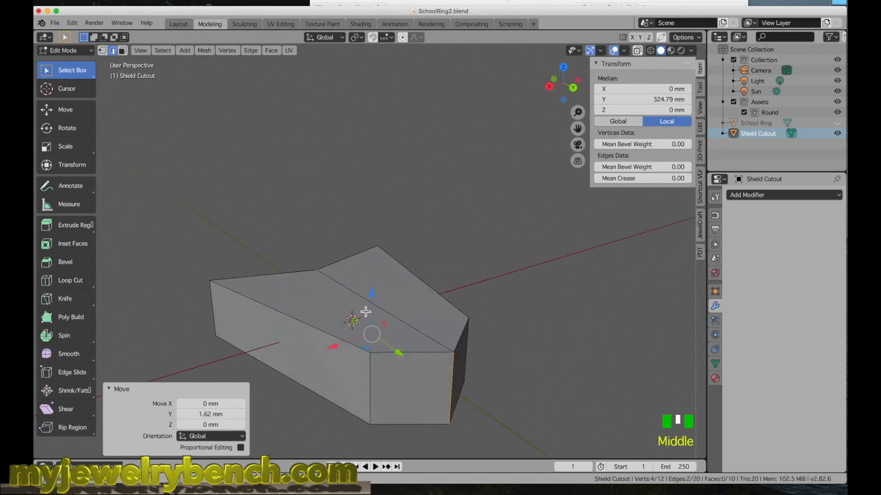
key(ctrl+b)
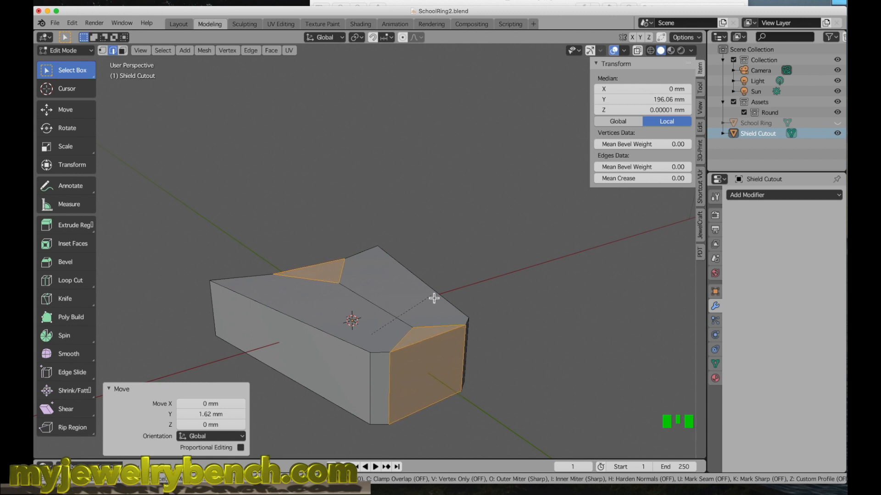
scroll(428, 299, up, 15)
scroll(434, 298, up, 3)
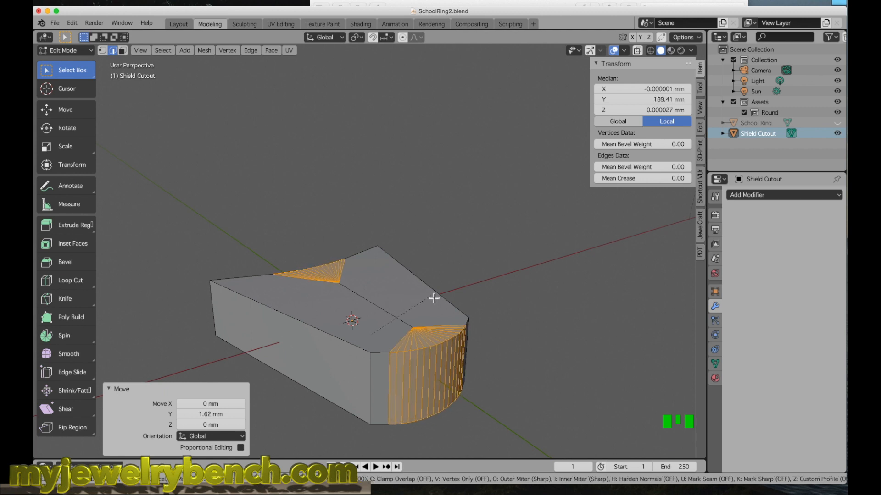
click(438, 296)
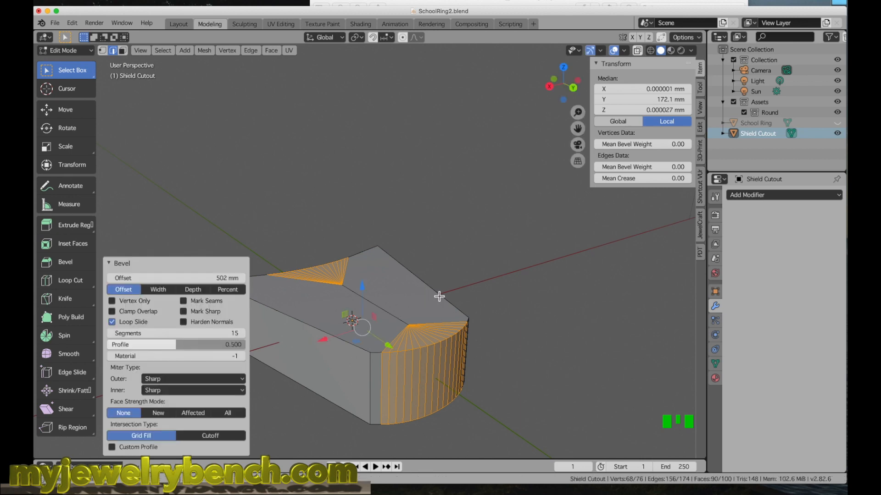
click(443, 295)
Round the two outer vertical corner edges of the shield's wide end with a small bevel and return to Object Mode
middle_drag(443, 296, 480, 300)
scroll(319, 275, down, 2)
middle_drag(319, 276, 312, 321)
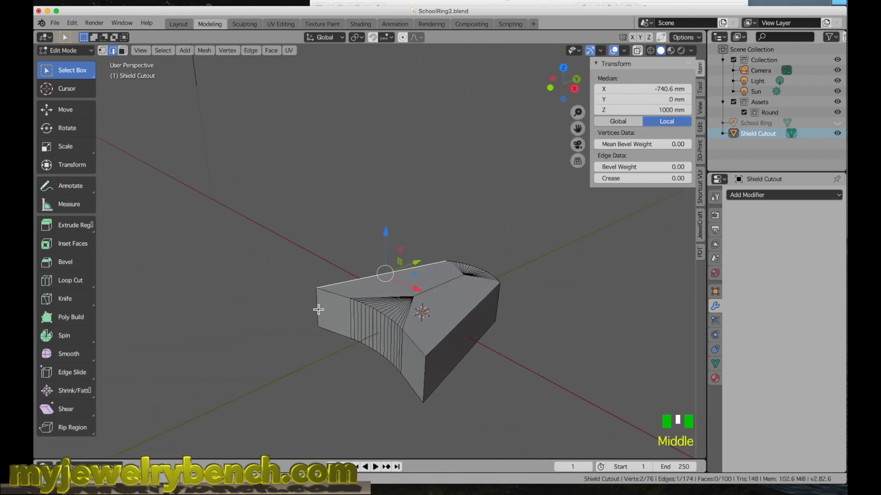
click(318, 310)
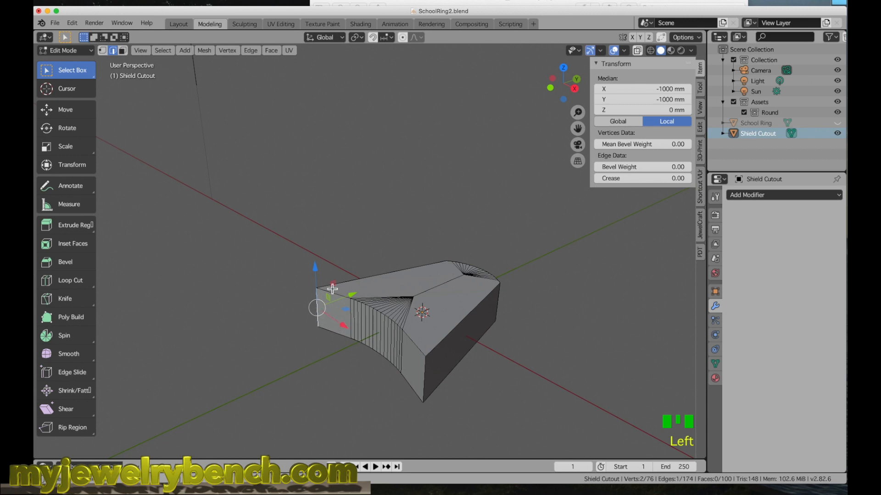
shift+click(426, 376)
mouse_move(452, 373)
middle_down()
mouse_move(461, 360)
mouse_move(451, 362)
middle_up()
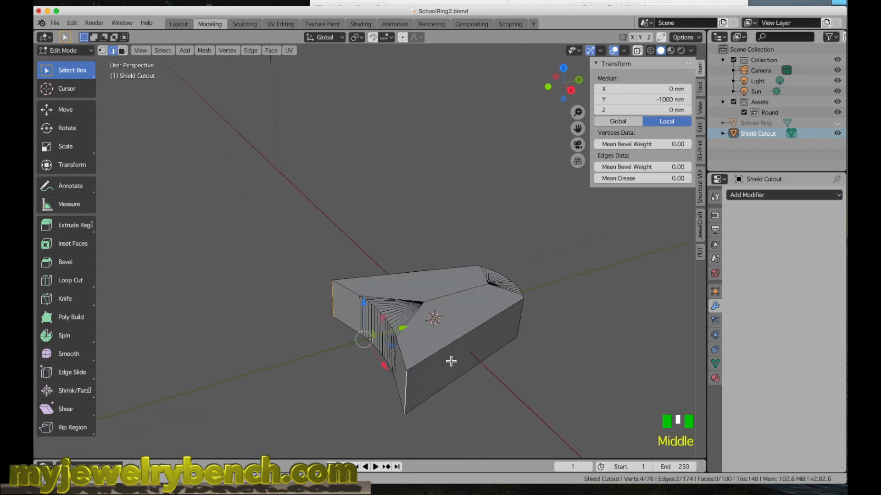
key(ctrl+b)
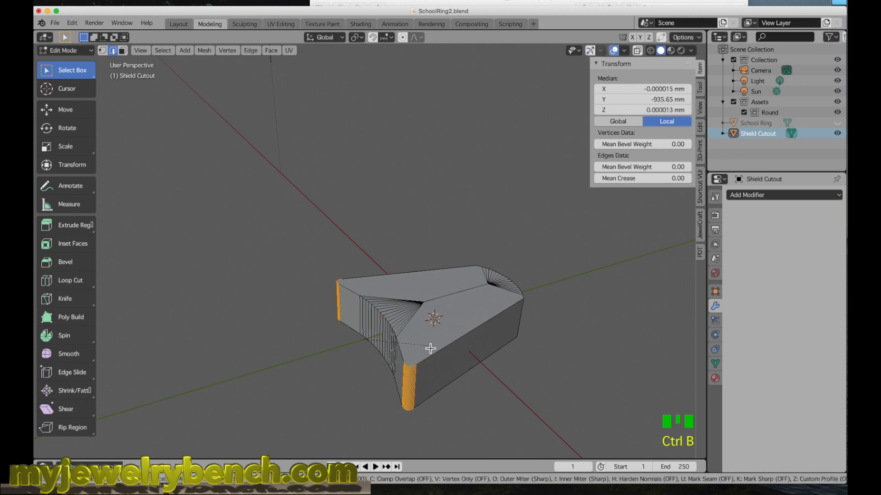
click(430, 348)
middle_drag(507, 262, 413, 296)
scroll(388, 248, down, 4)
key(Tab)
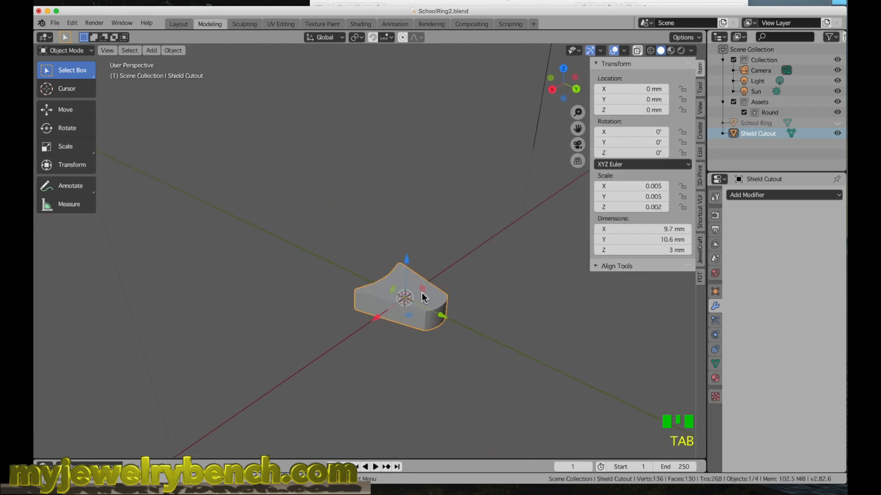
Thin the shield by scaling it to about 0.505 along Z
click(382, 286)
key(s)
key(z)
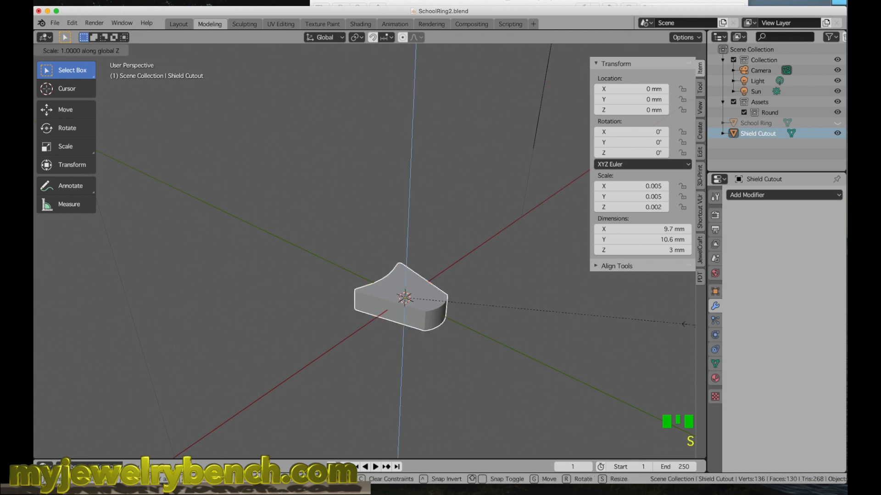
click(547, 323)
Rotate the shield cutout 270° about the X axis so it stands upright
middle_drag(379, 307, 415, 292)
scroll(410, 304, up, 6)
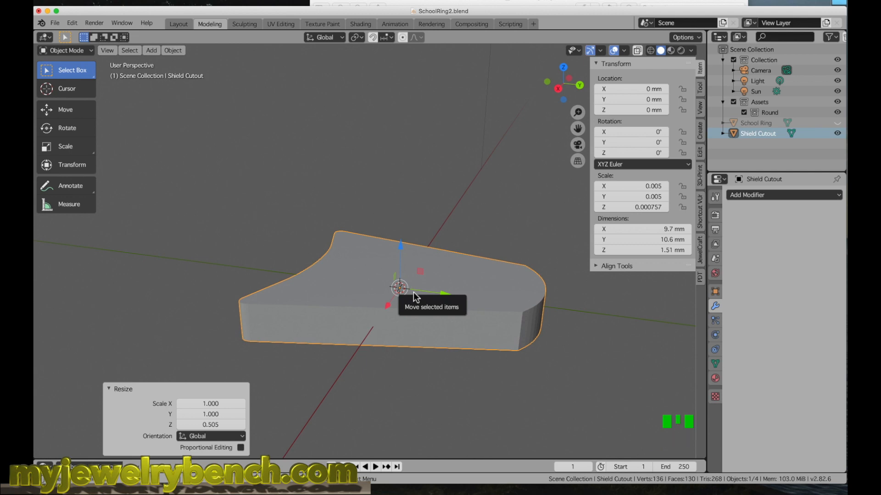
text(rx270)
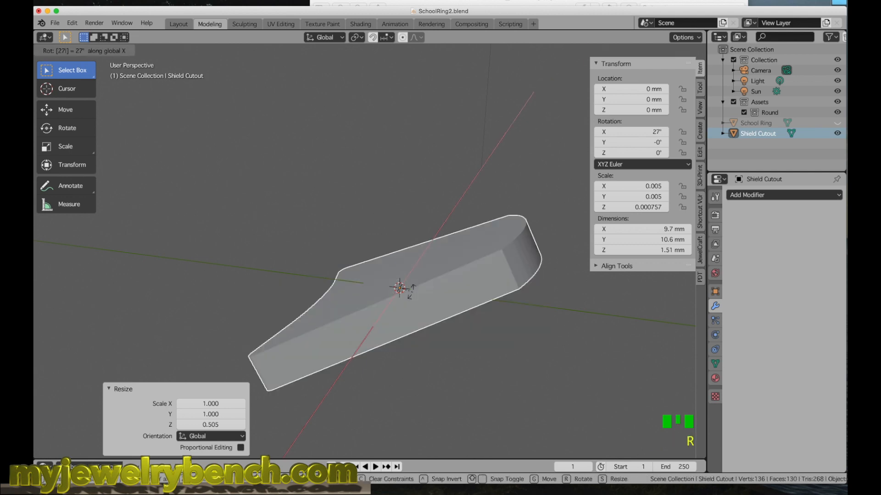
key(Return)
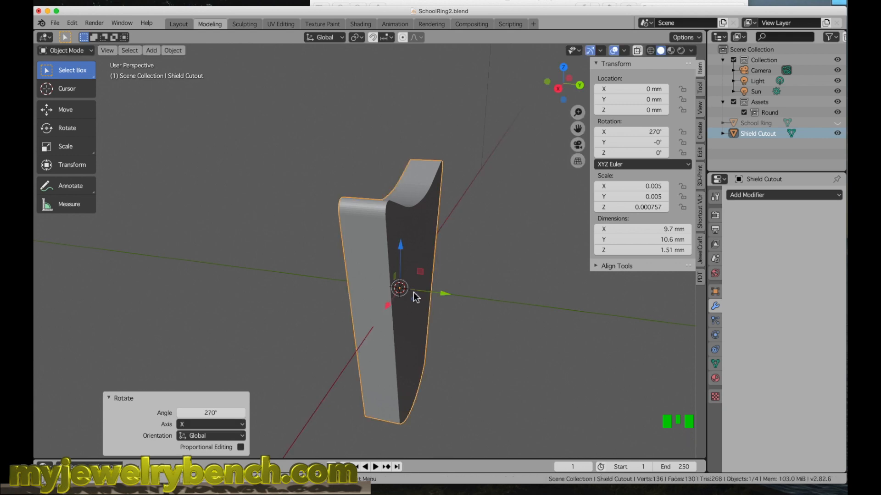
Apply the rotation and scale of the shield cutout, leaving its location unapplied
scroll(285, 234, down, 2)
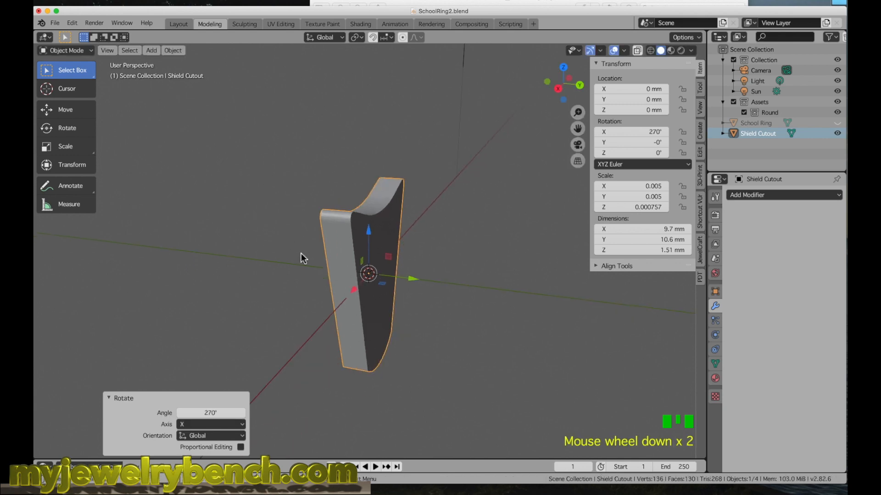
key(ctrl+a)
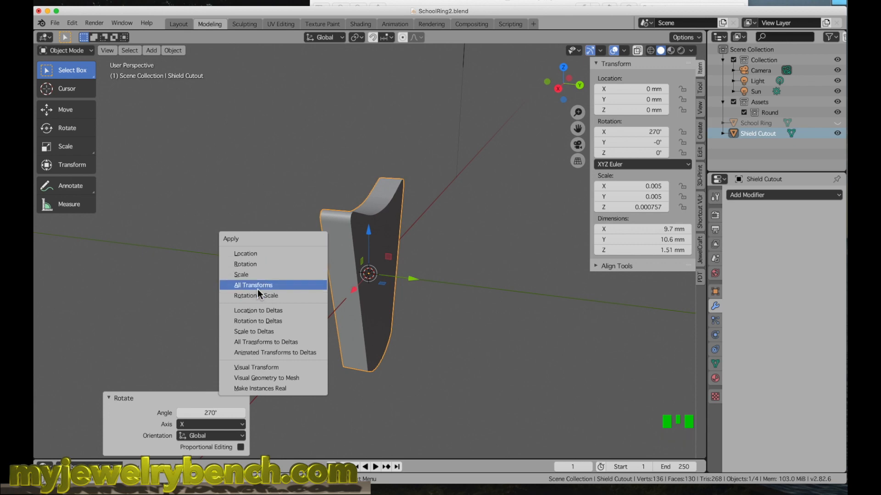
click(289, 171)
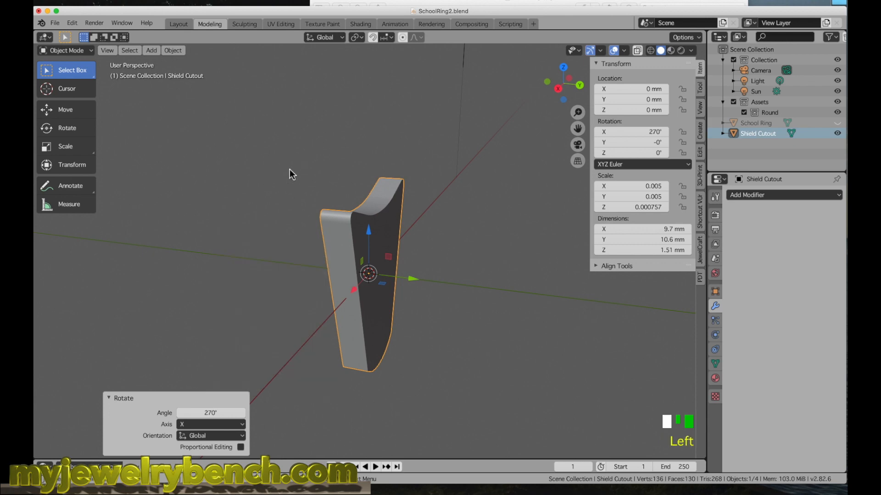
click(350, 249)
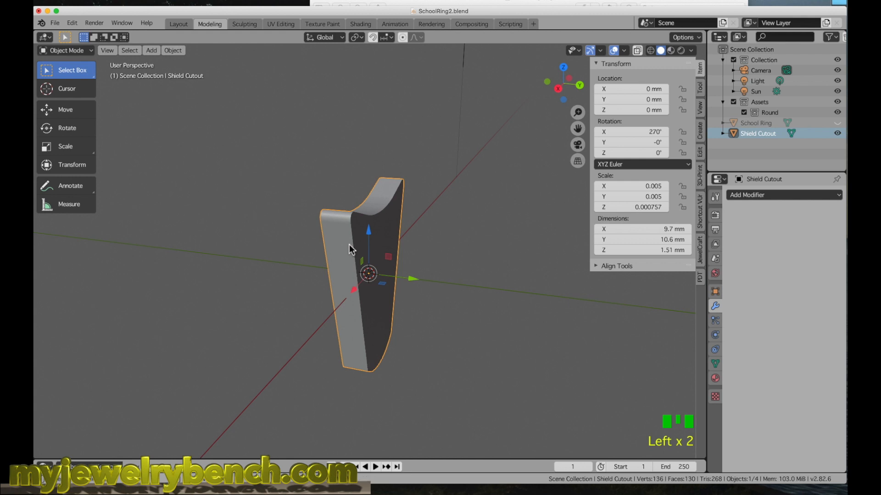
key(ctrl+a)
click(316, 287)
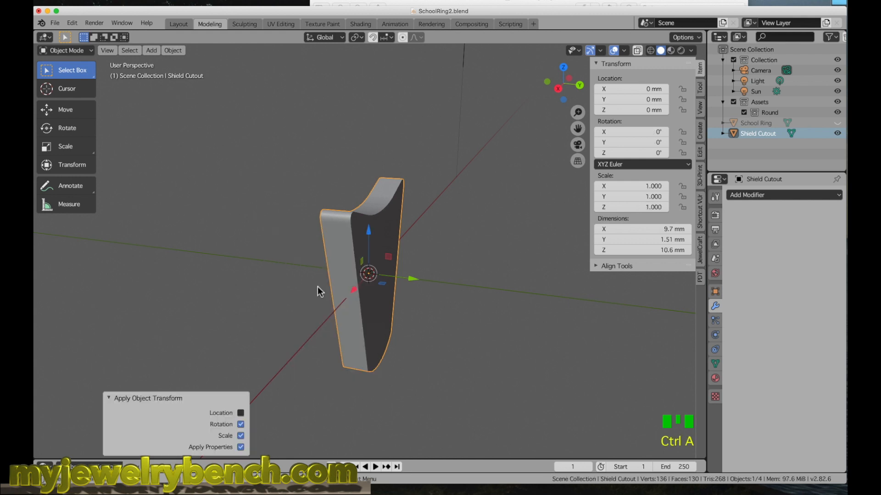
Unhide the School Ring and move the shield cutout about 10.3 mm along Y to the ring's outer side
middle_drag(438, 214, 445, 220)
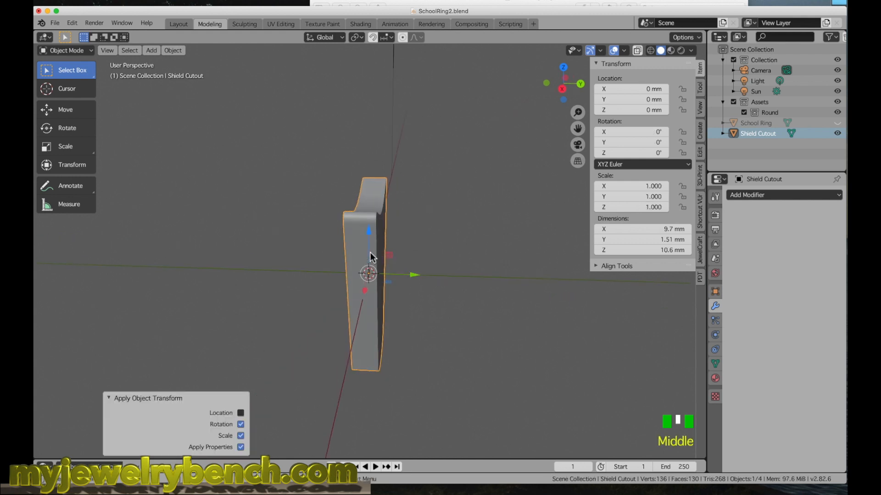
middle_drag(370, 243, 365, 244)
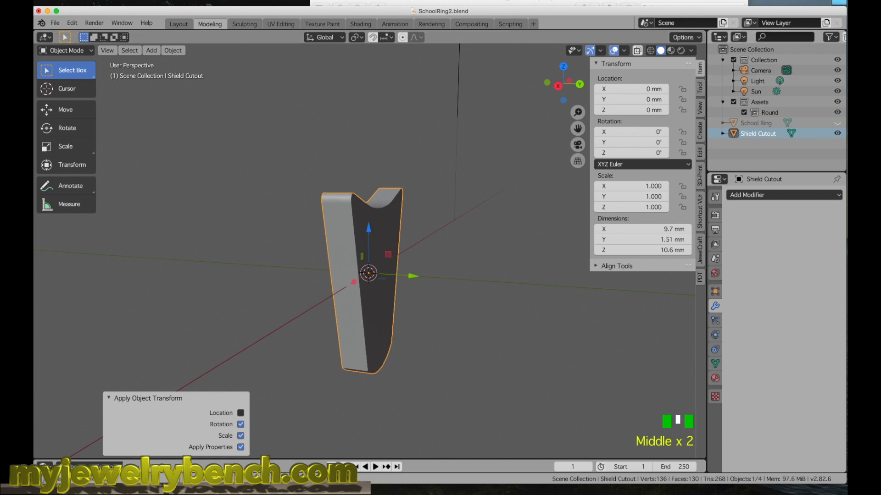
click(837, 124)
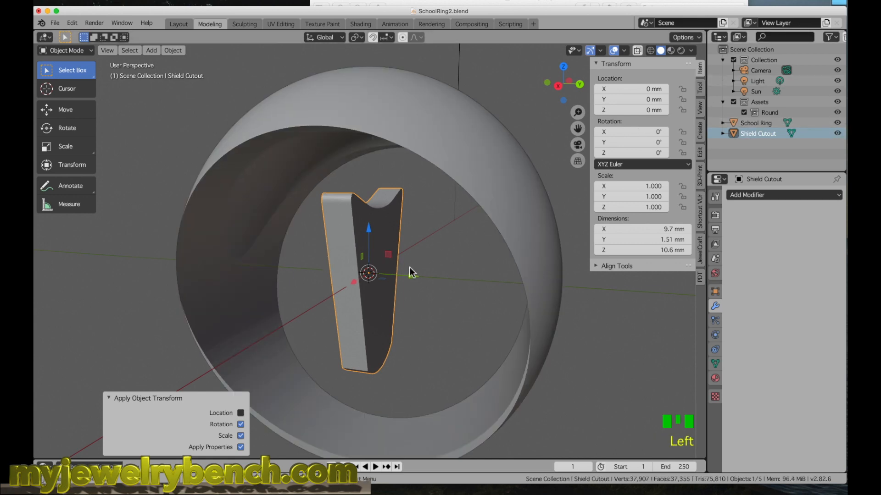
drag(412, 278, 610, 273)
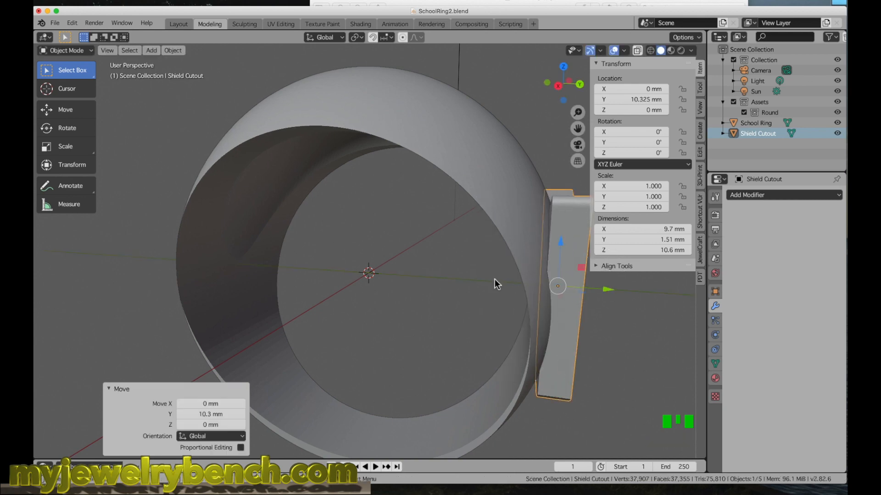
Examine from several angles how the flat shield cutout sits against the ring's curved outer surface
scroll(260, 248, down, 4)
scroll(339, 281, up, 4)
middle_drag(466, 216, 427, 221)
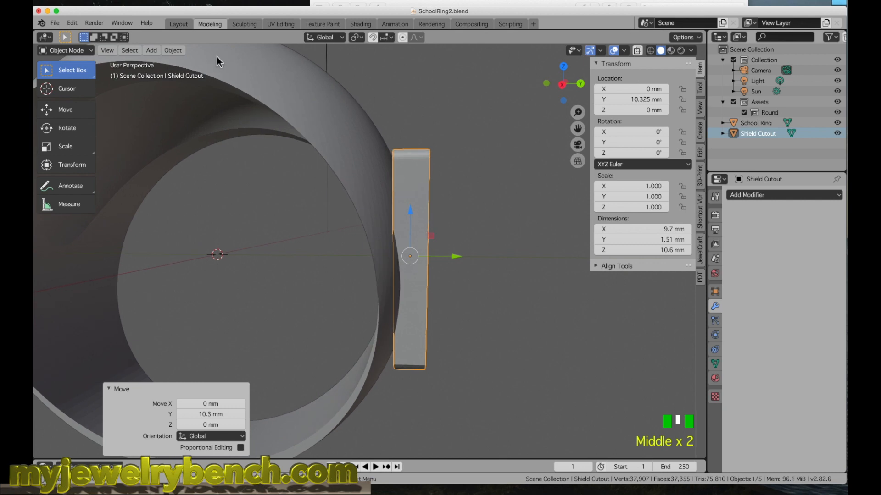
scroll(434, 210, down, 3)
middle_drag(434, 209, 399, 236)
scroll(422, 223, up, 2)
scroll(422, 222, up, 4)
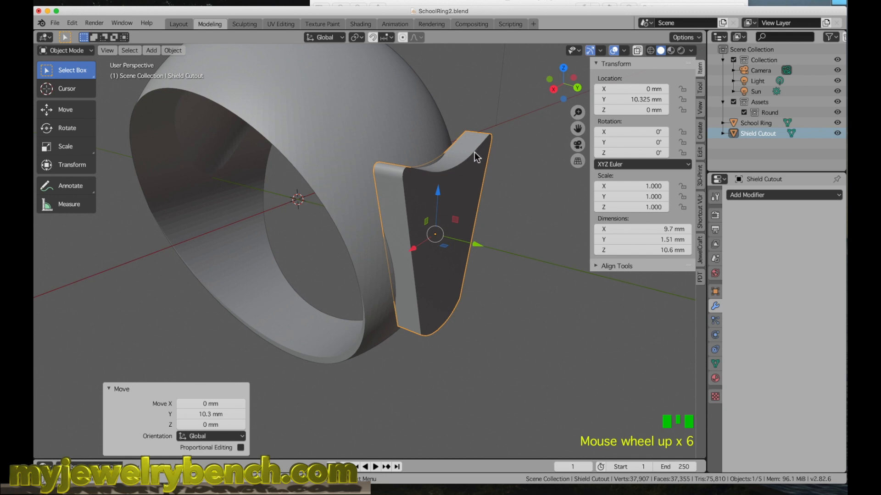
middle_drag(422, 225, 472, 186)
middle_drag(401, 110, 387, 286)
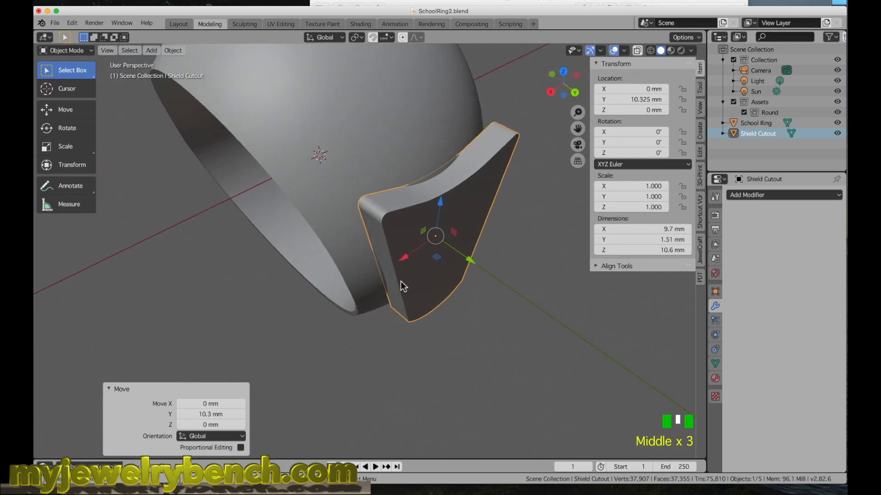
Enter Edit Mode on the shield cutout, select its whole mesh and triangulate all faces
scroll(400, 237, down, 2)
key(Tab)
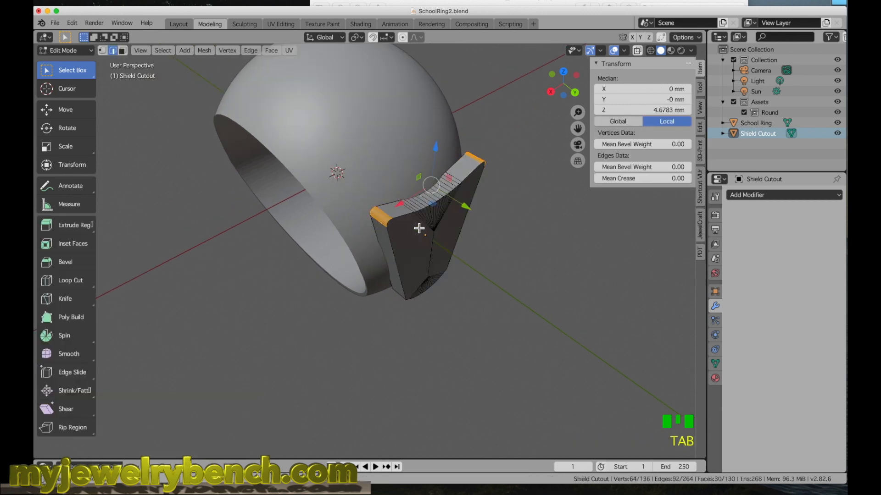
key(a)
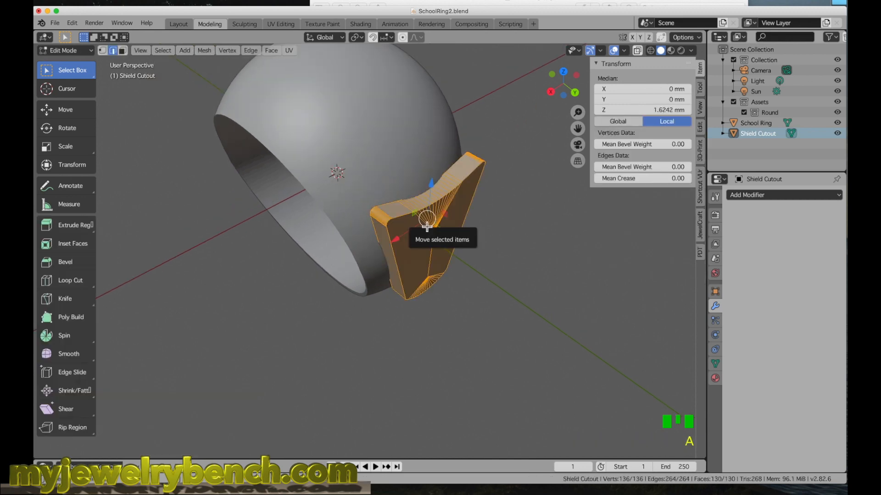
scroll(425, 228, up, 3)
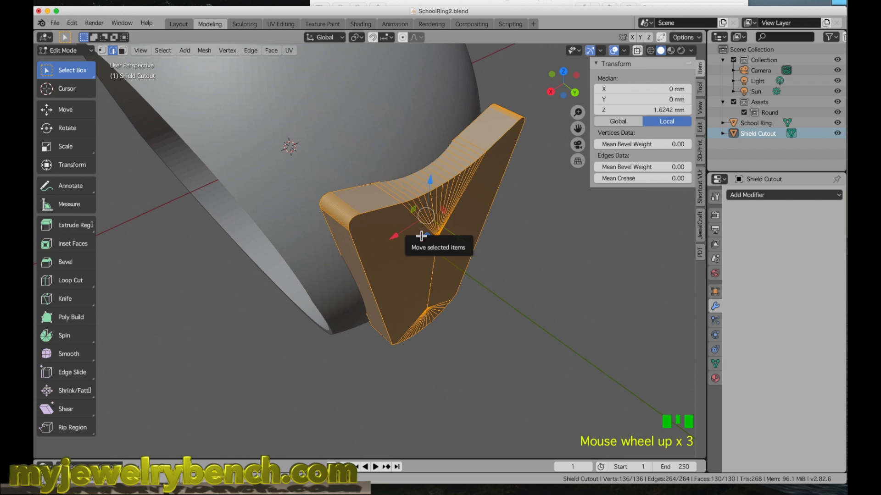
key(ctrl+t)
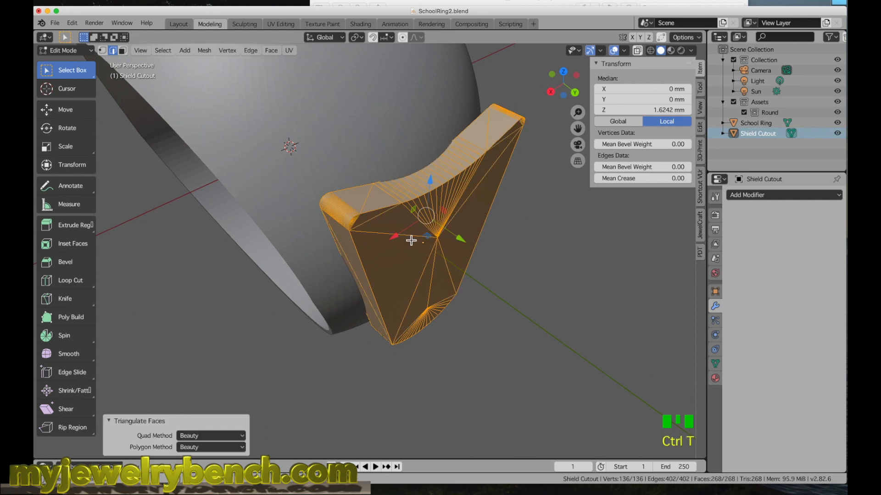
middle_drag(407, 241, 419, 230)
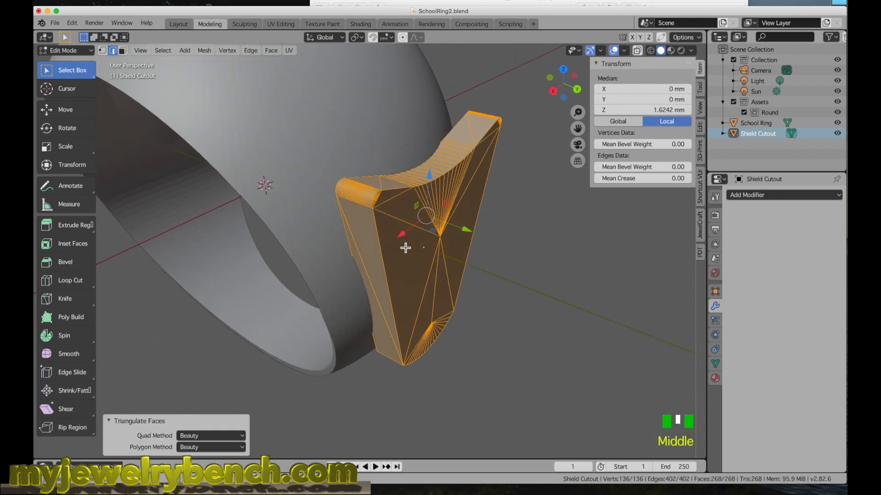
Subdivide the entire shield mesh with 4 cuts and return to Object Mode
right_click(409, 247)
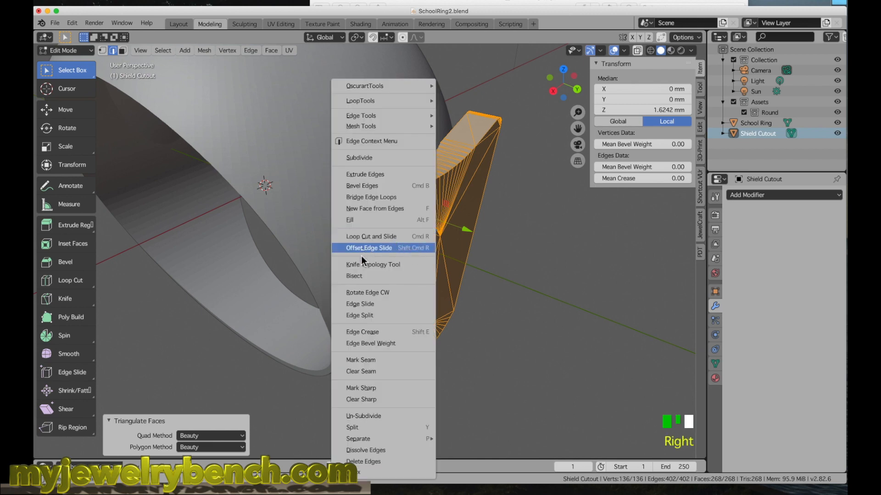
click(359, 158)
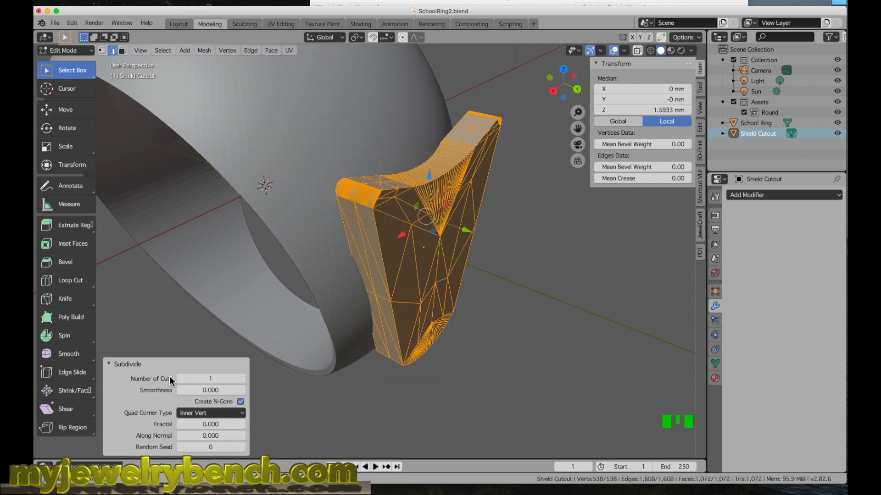
click(243, 379)
click(243, 379)
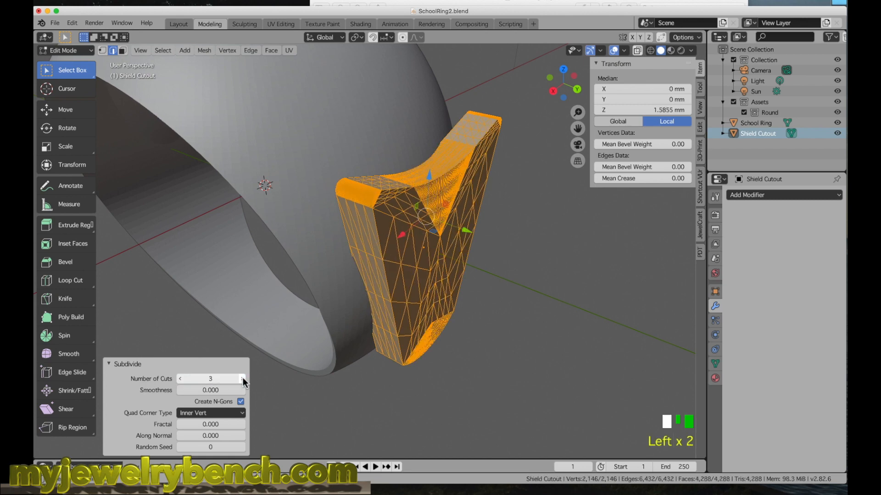
click(243, 379)
mouse_move(308, 250)
middle_down()
mouse_move(347, 252)
mouse_move(320, 244)
middle_up()
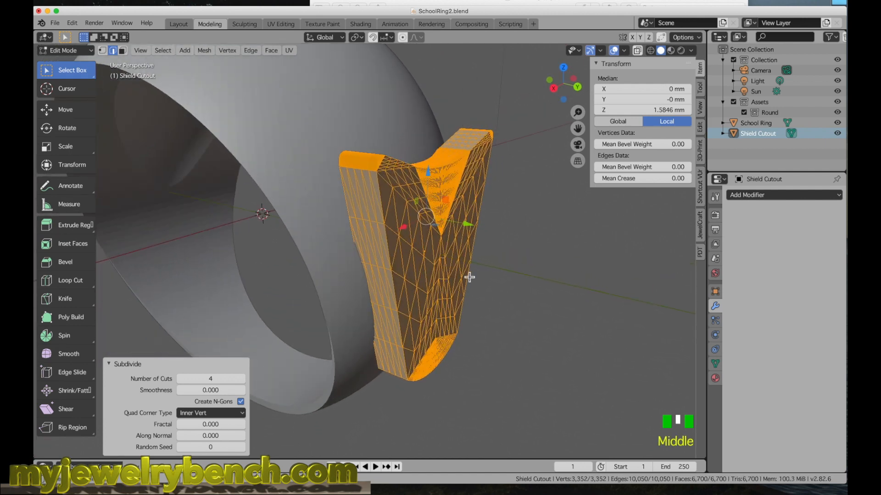
mouse_move(415, 238)
middle_down()
mouse_move(432, 240)
mouse_move(408, 234)
mouse_move(433, 238)
mouse_move(415, 254)
middle_up()
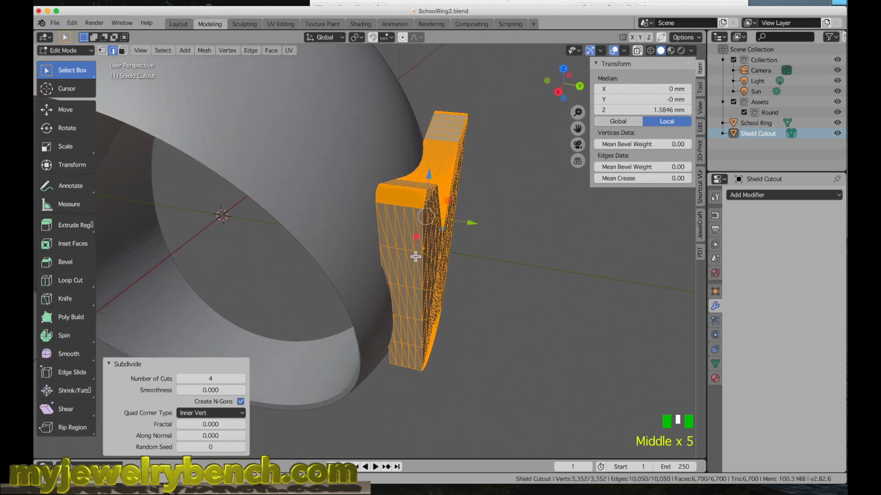
key(Tab)
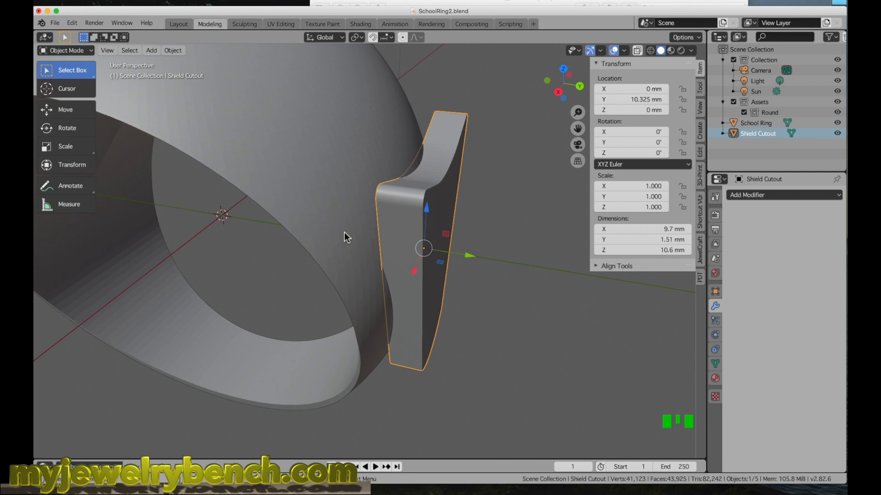
Move the shield cutout about 0.83 mm outward along Y and about 1.78 mm up along Z
key(KP_7)
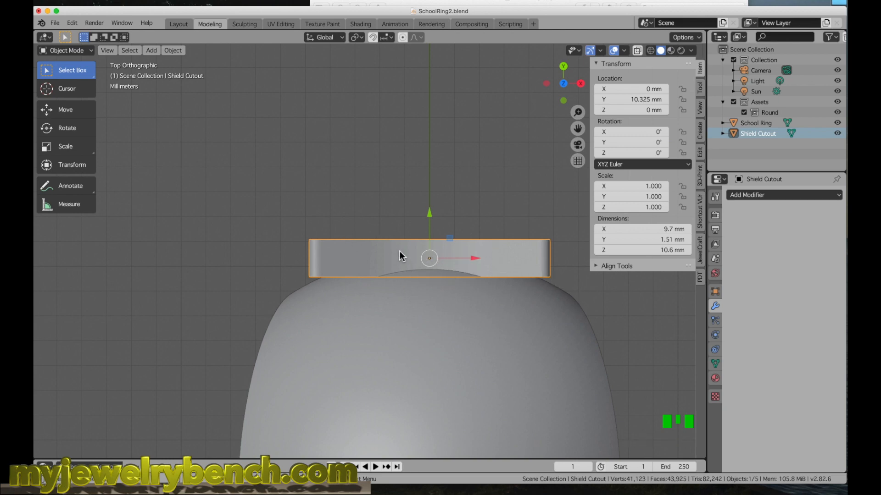
drag(430, 214, 429, 190)
middle_click(397, 264)
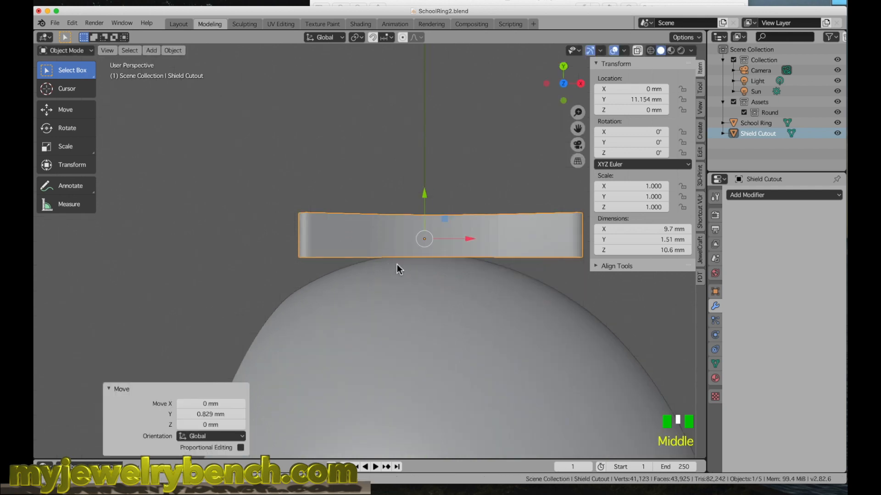
scroll(375, 266, down, 3)
middle_drag(375, 266, 468, 243)
drag(411, 219, 411, 191)
scroll(233, 261, down, 2)
scroll(290, 238, down, 1)
middle_drag(290, 237, 181, 266)
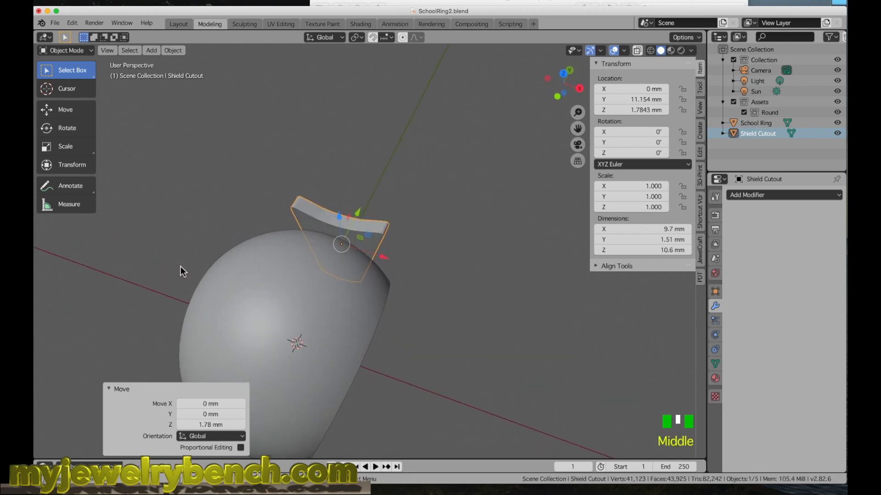
Scale the shield cutout uniformly to about 1.155
key(KP_7)
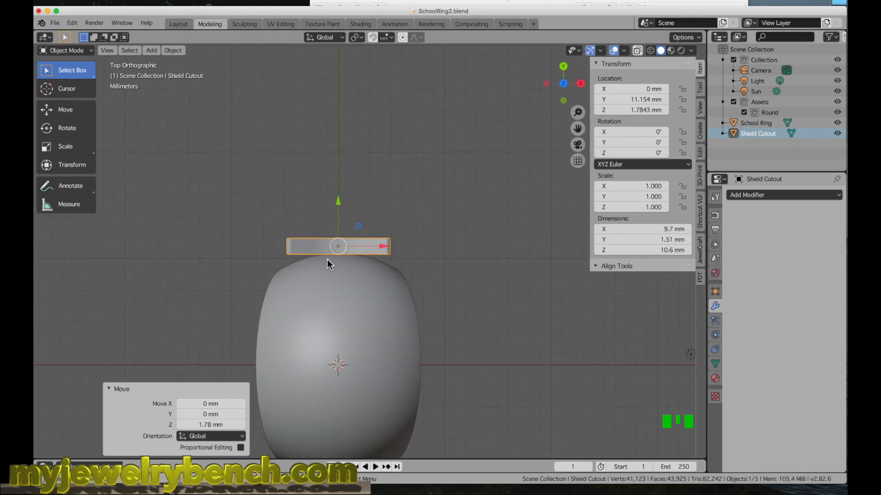
key(s)
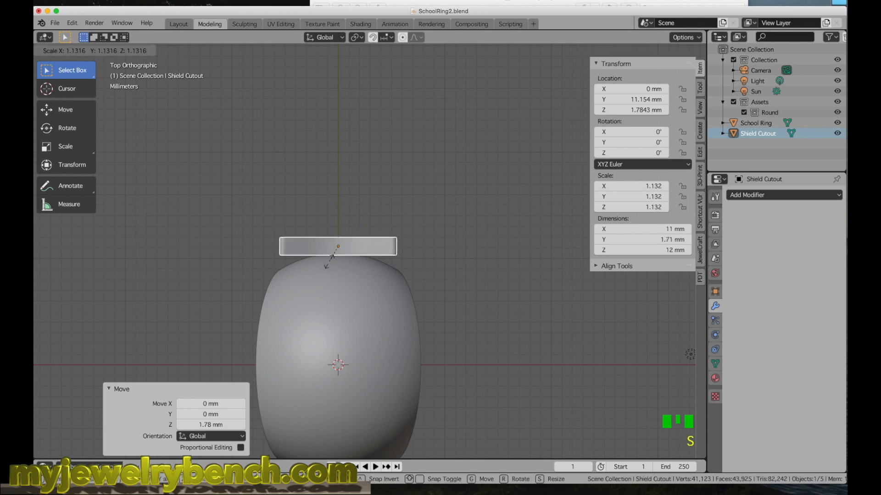
click(284, 293)
middle_drag(282, 291, 197, 225)
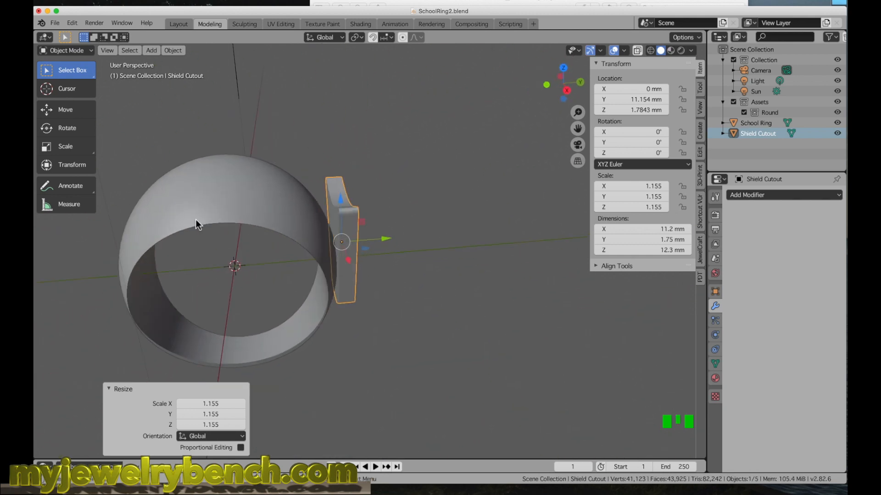
Snap the 3D cursor to the centre of the selected shield cutout in the top view
key(KP_7)
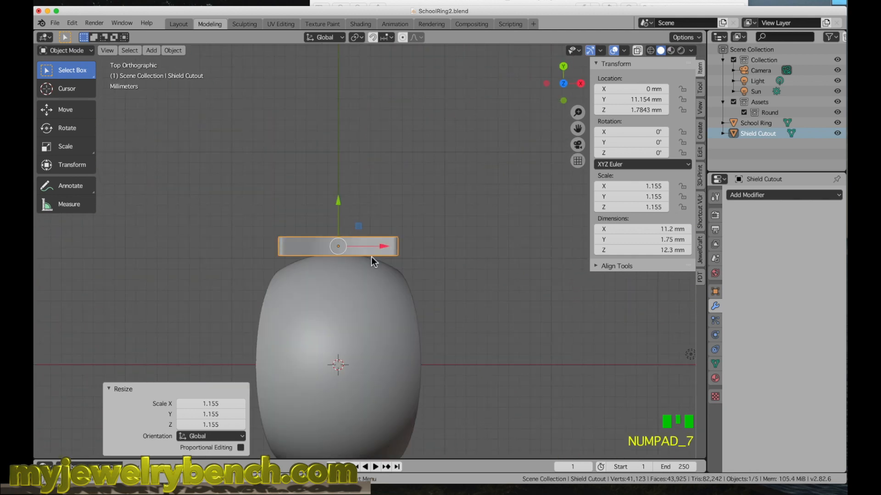
scroll(457, 229, up, 5)
key(Tab)
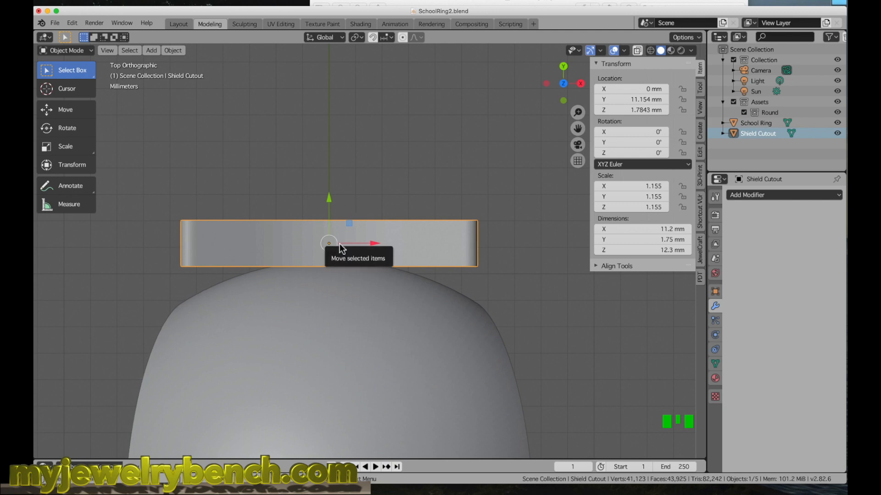
key(shift+s)
key(shift+s)
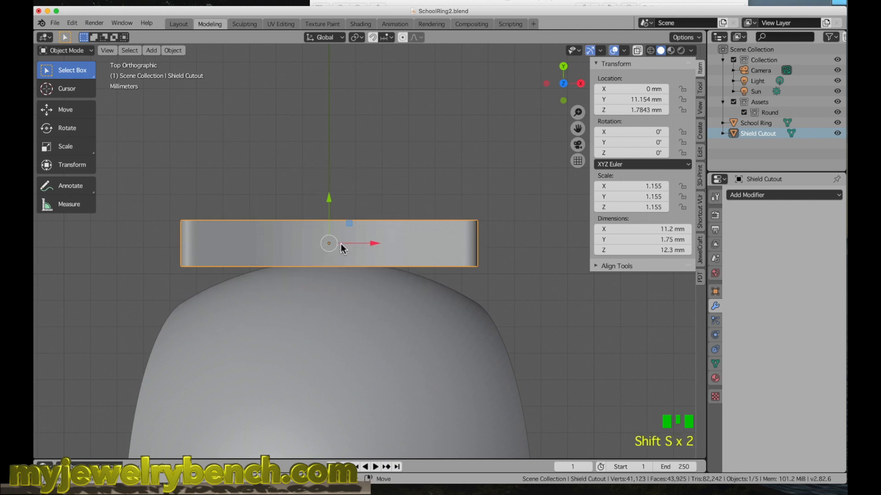
key(shift+s)
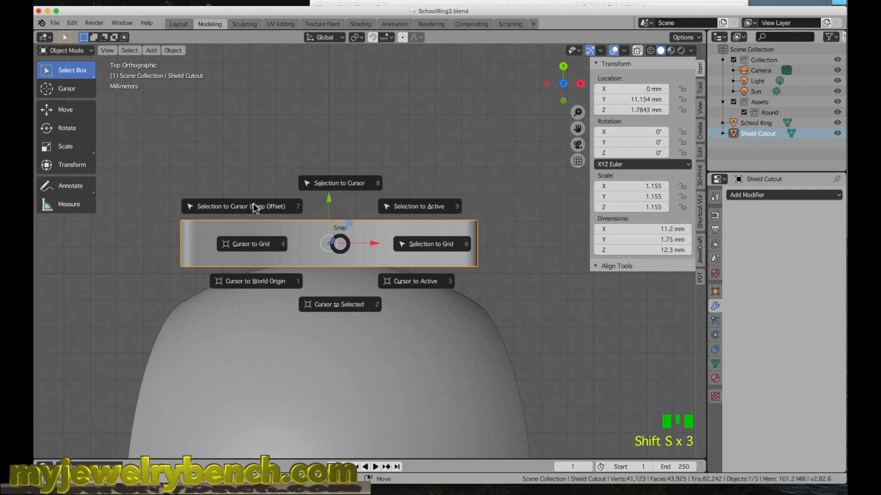
click(348, 304)
key(shift+s)
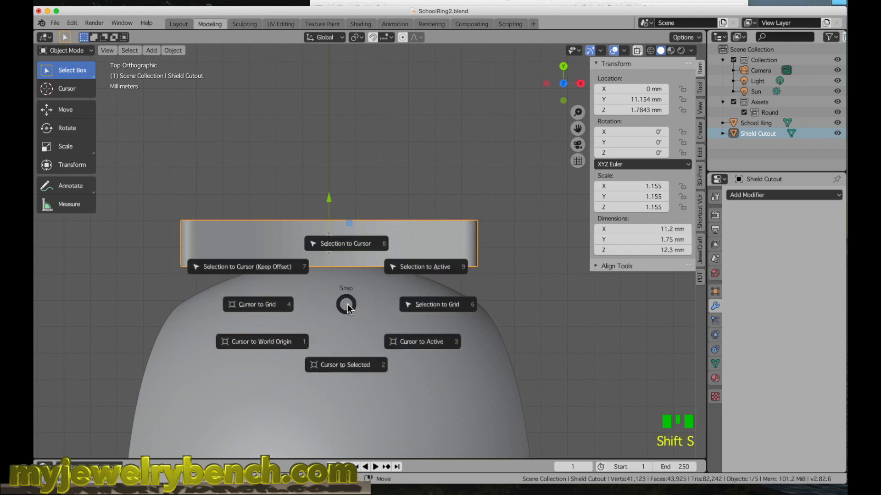
click(348, 364)
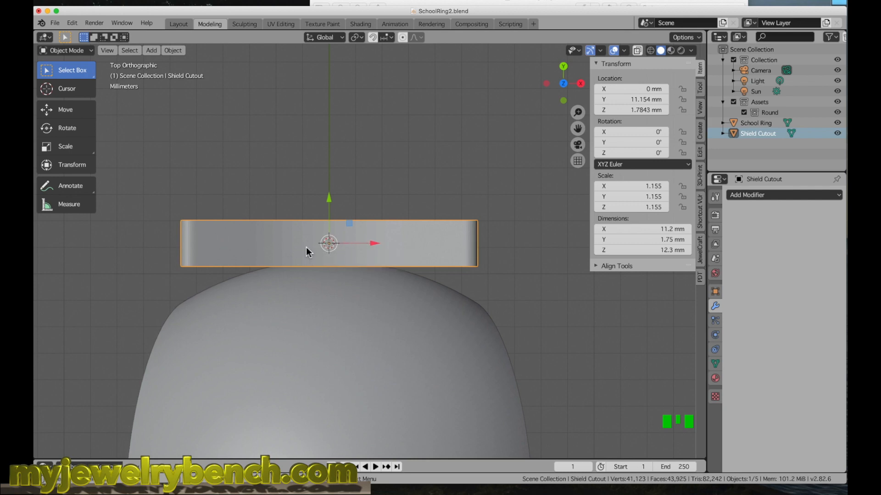
In Edit Mode, bend the shield cutout's +X half by about 30° and its -X half by about 33° toward the ring
key(Tab)
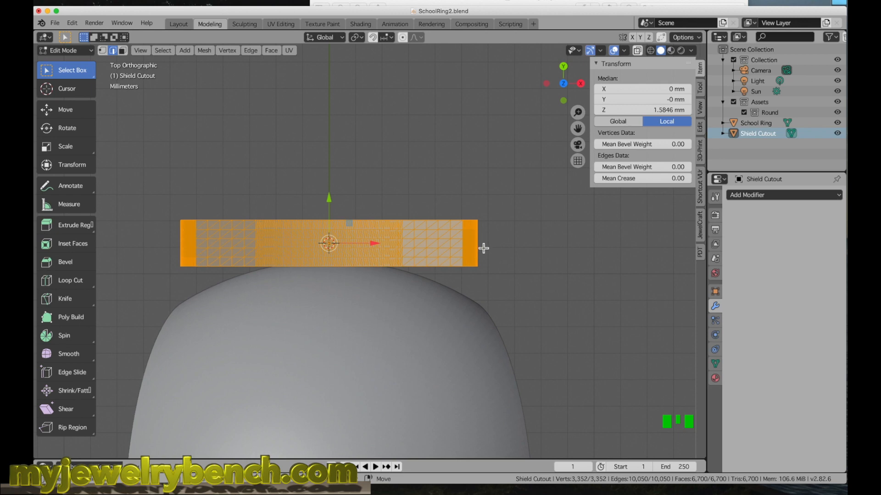
key(shift+w)
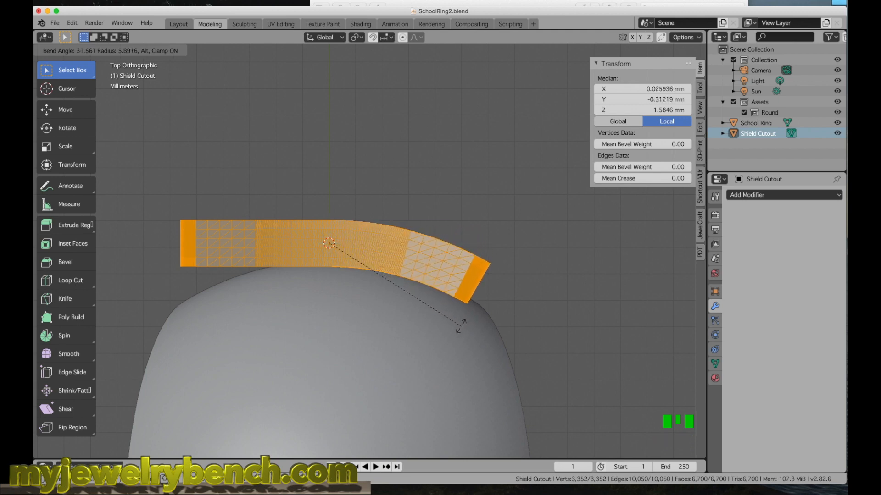
click(475, 337)
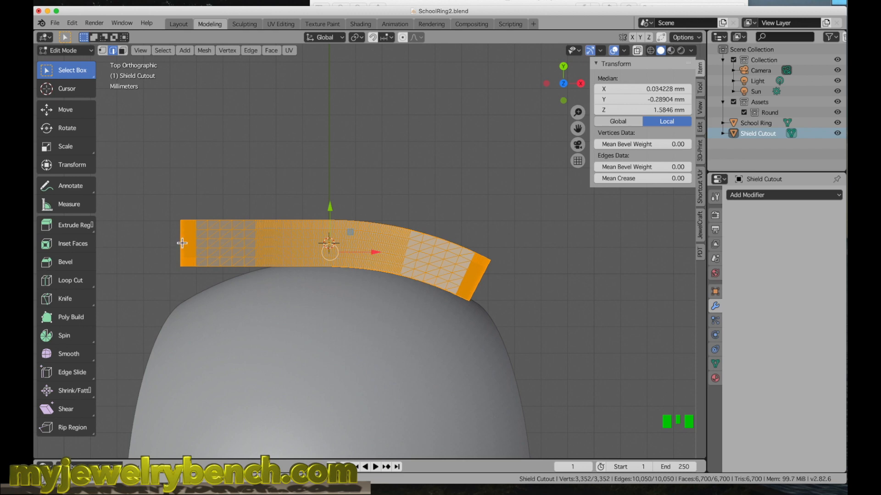
key(shift+w)
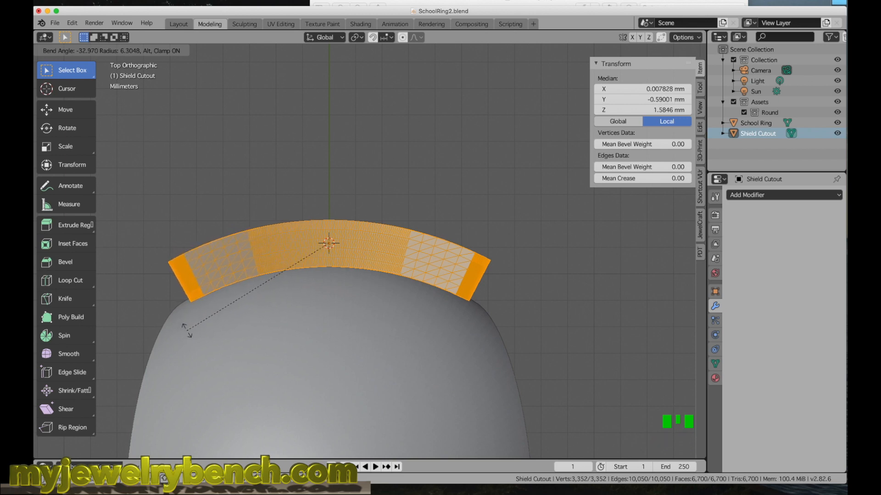
click(190, 334)
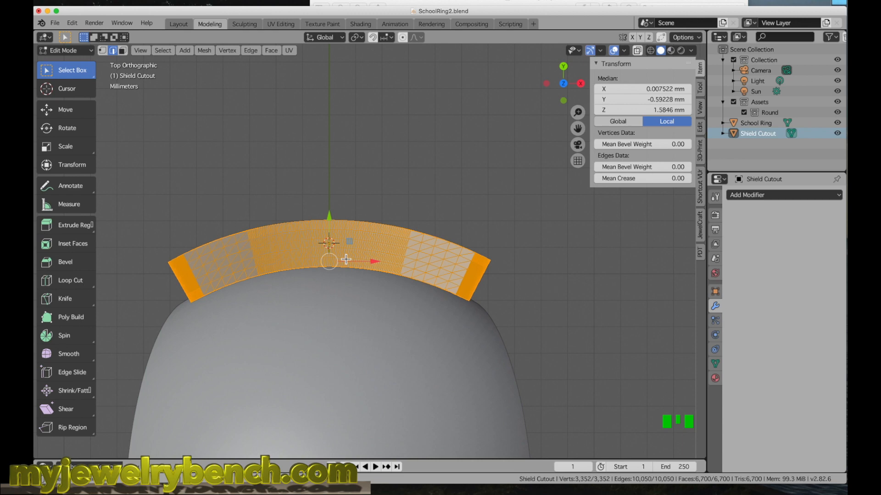
Bend the shield's -X half about 7.5° further toward the ring, bend the +X half further to match, and return to Object Mode
key(Tab)
mouse_move(344, 257)
middle_down()
mouse_move(332, 285)
mouse_move(235, 197)
mouse_move(235, 208)
mouse_move(329, 252)
mouse_move(347, 280)
mouse_move(338, 249)
middle_up()
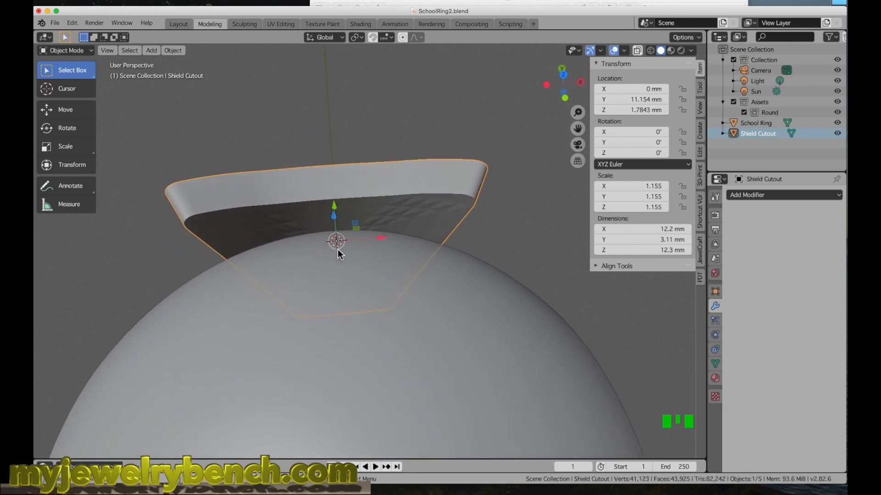
key(Tab)
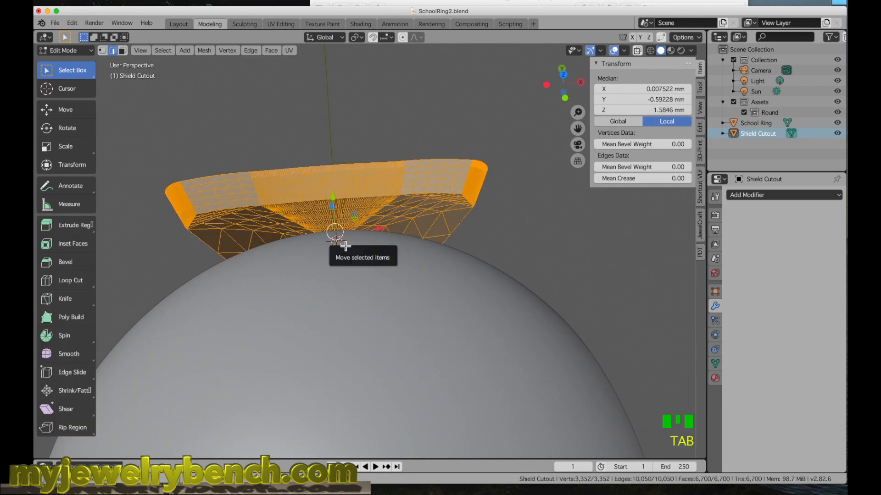
key(KP_7)
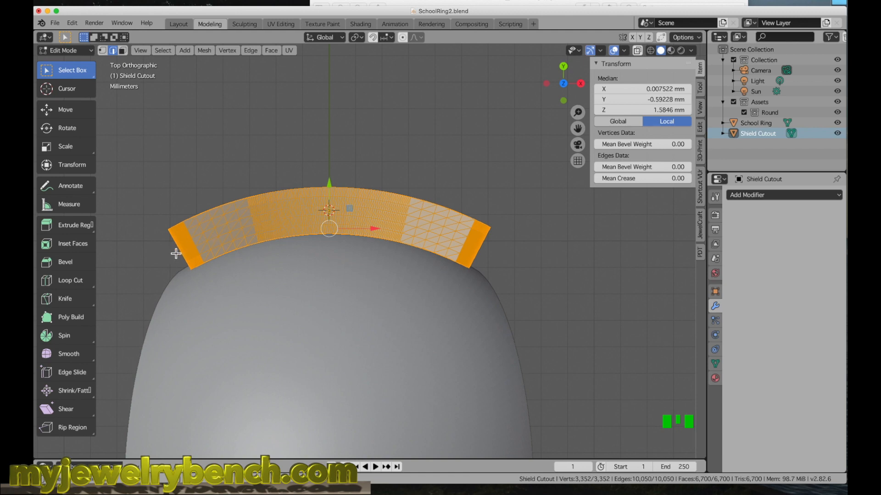
key(shift+w)
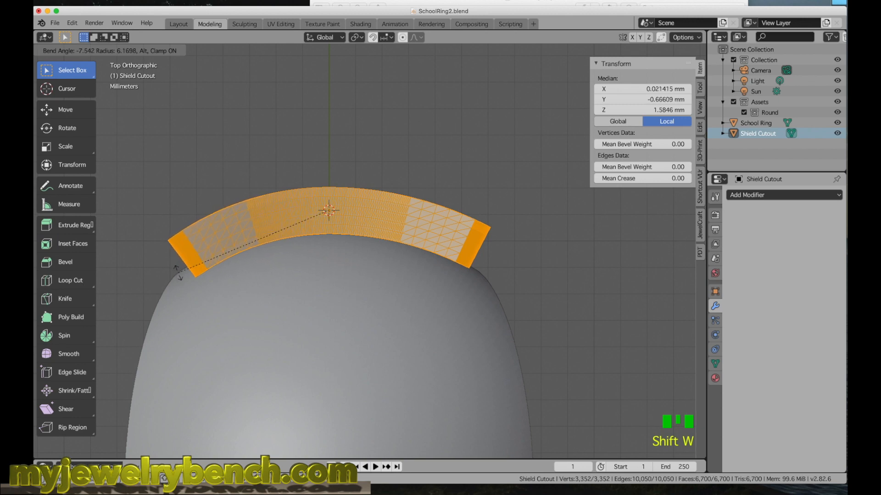
click(178, 270)
click(482, 251)
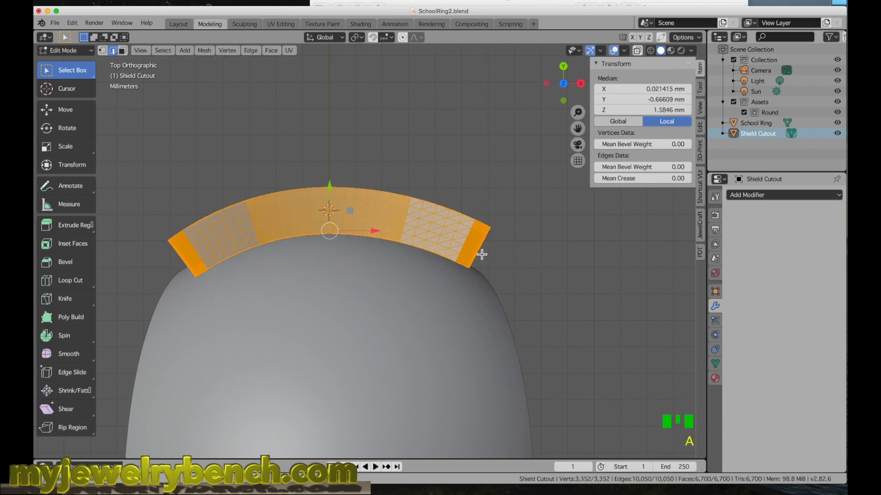
key(shift+w)
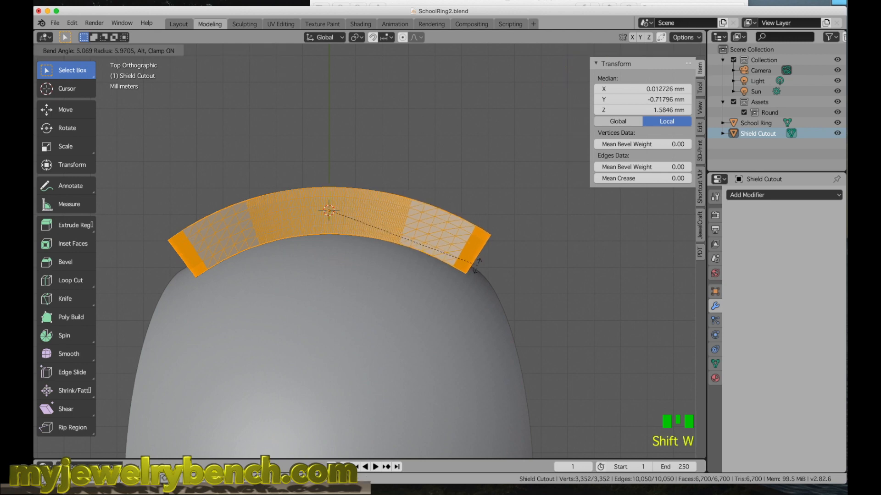
click(474, 276)
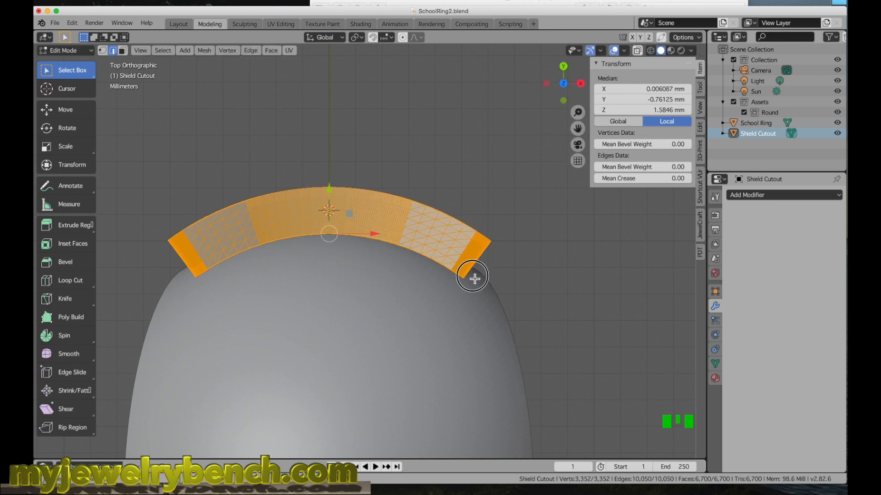
middle_drag(488, 250, 312, 227)
key(Tab)
Add a Bezier circle at the 3D cursor and set its X and Y dimensions to 30 mm
scroll(482, 261, down, 2)
middle_drag(482, 260, 361, 242)
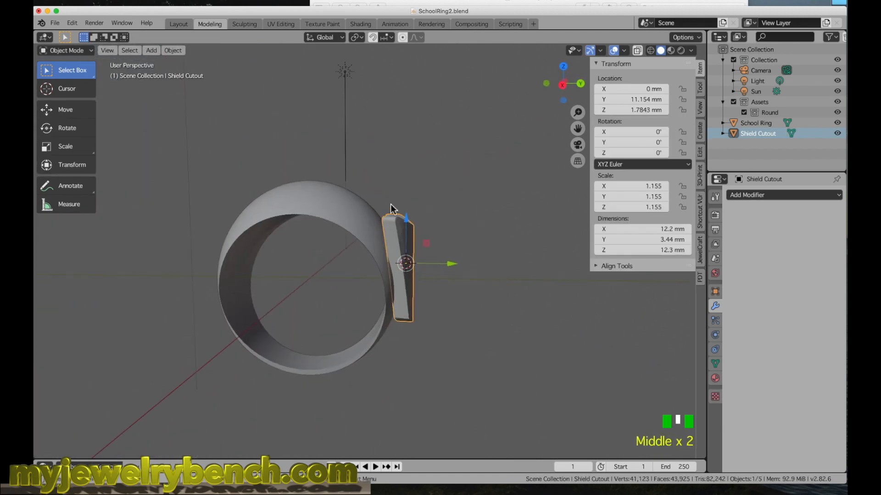
scroll(362, 265, down, 1)
middle_click(309, 282)
middle_drag(336, 228, 344, 238)
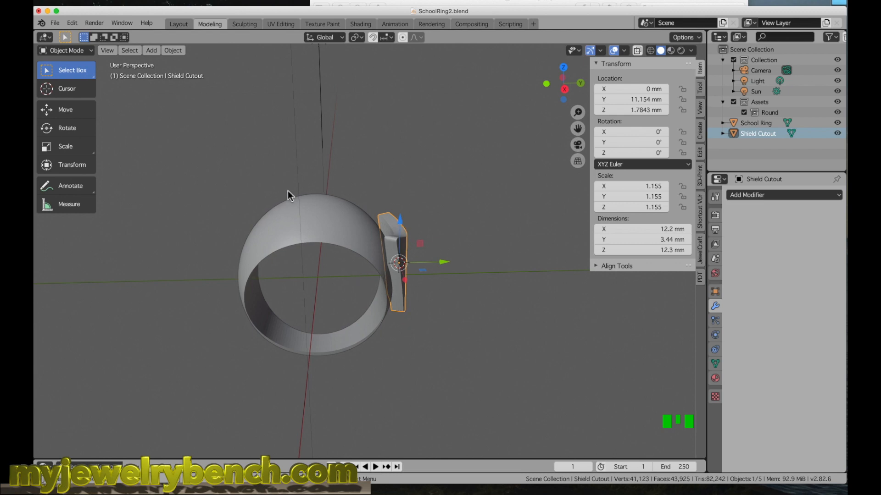
middle_drag(260, 214, 303, 243)
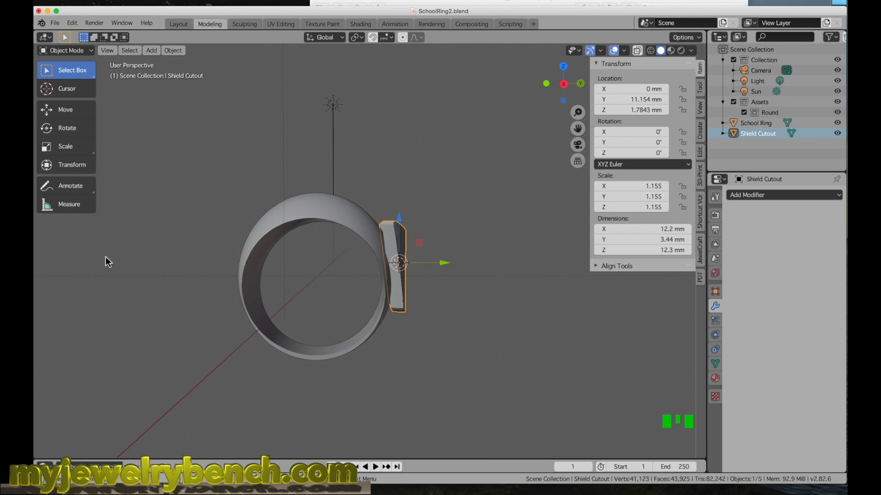
key(shift+a)
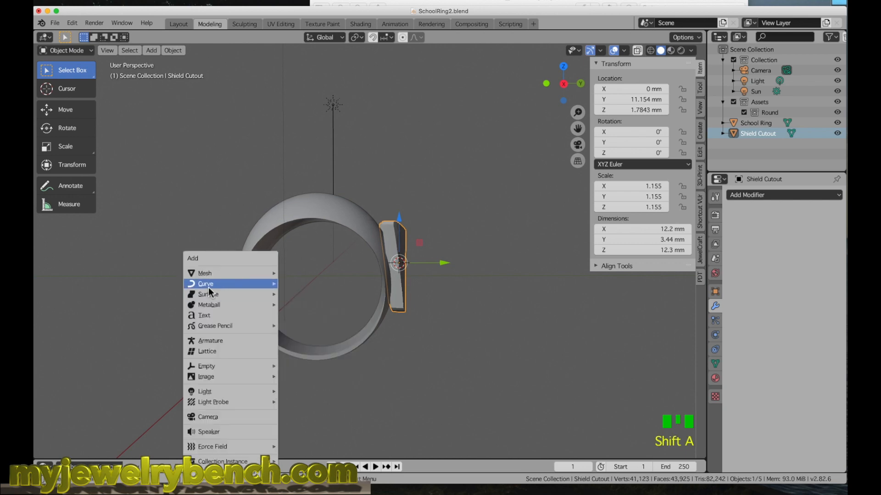
mouse_move(200, 285)
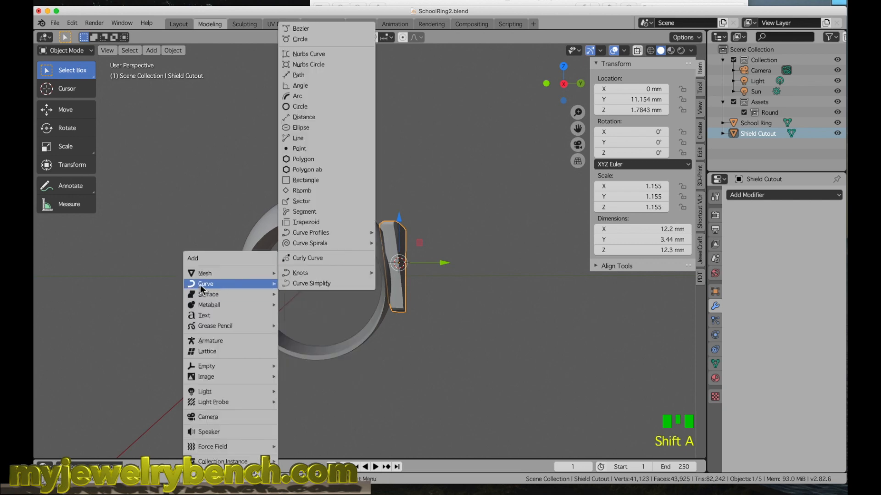
click(300, 39)
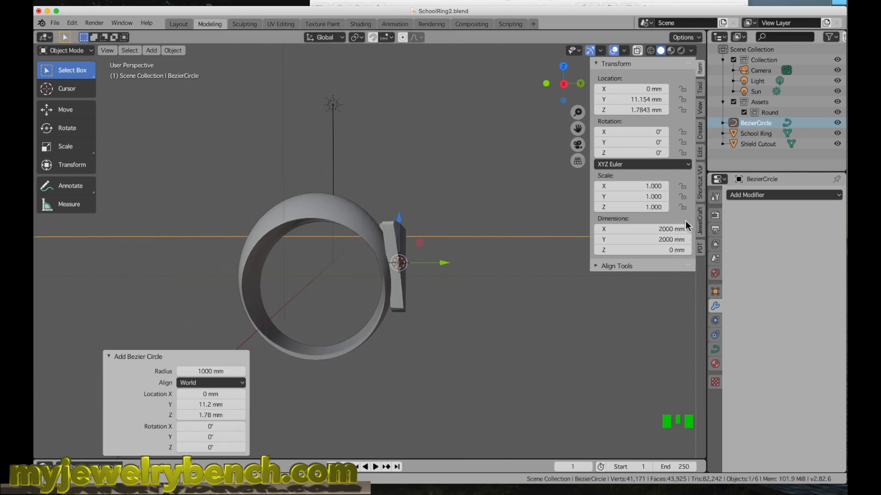
click(657, 228)
text(30)
key(Tab)
text(30)
key(Tab)
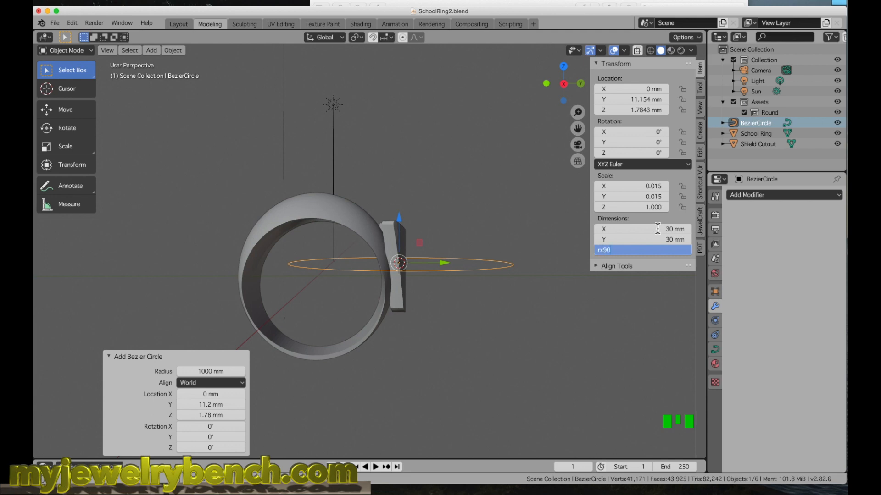
text(rx90)
key(Return)
click(499, 316)
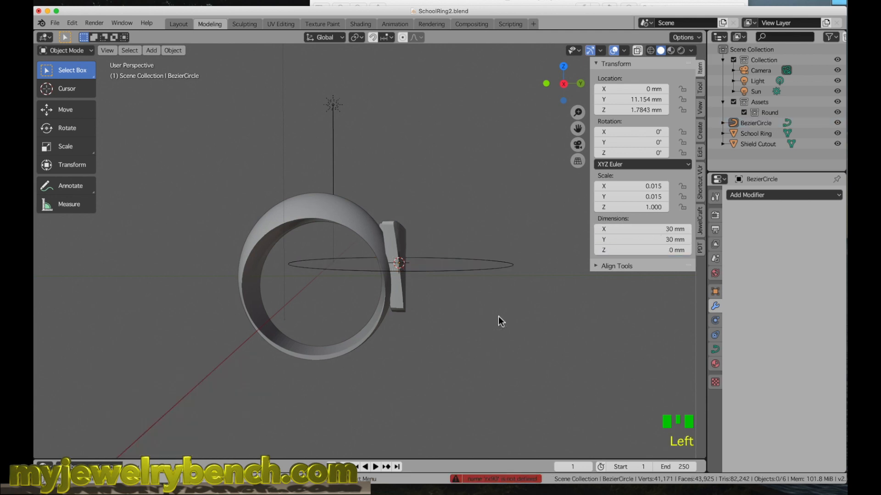
click(467, 272)
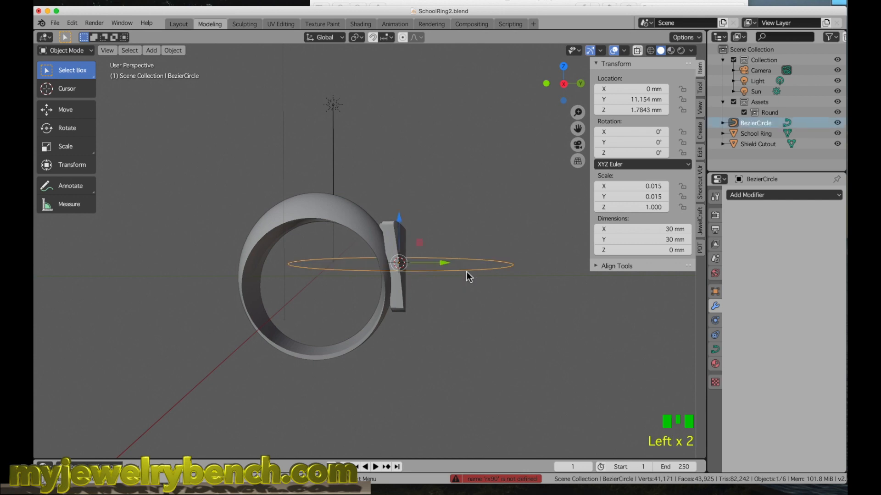
Rotate the Bezier circle 90° about X and 90° about Z
key(r)
key(x)
key(9)
key(0)
key(Return)
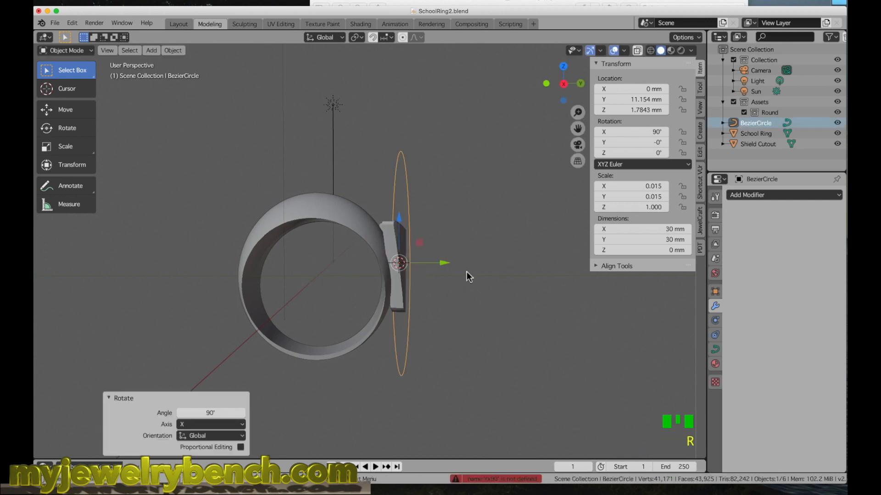
key(r)
key(z)
key(9)
key(0)
key(Return)
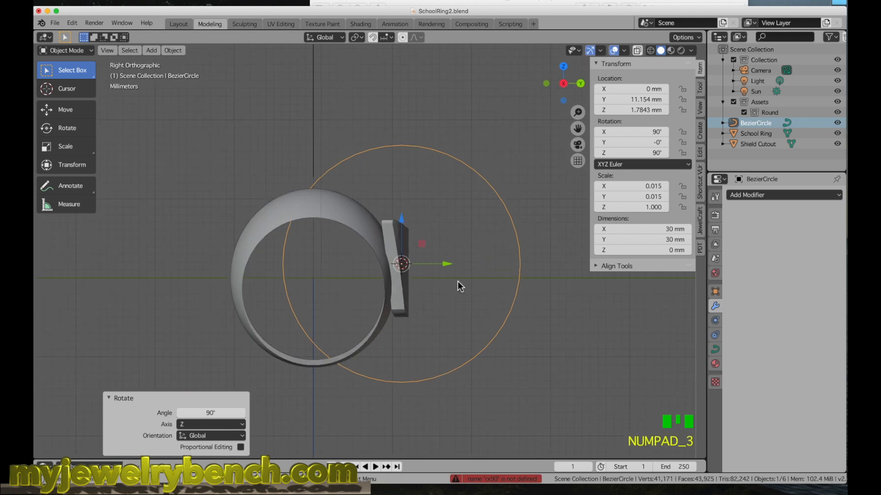
Reset the 3D cursor to the world origin and snap the Bezier circle to it
key(KP_3)
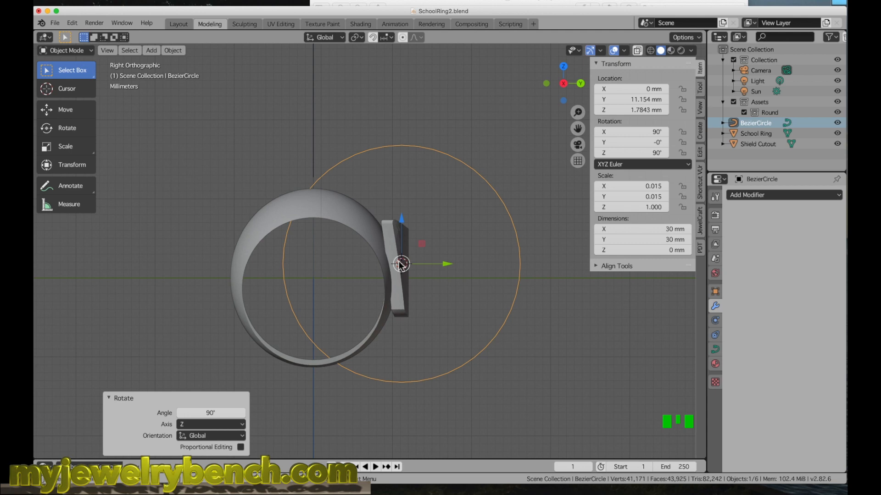
key(shift+s)
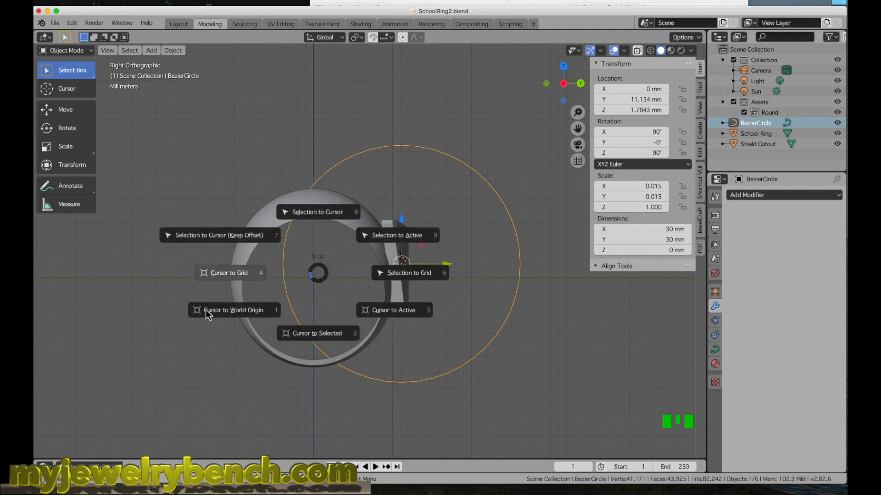
click(238, 315)
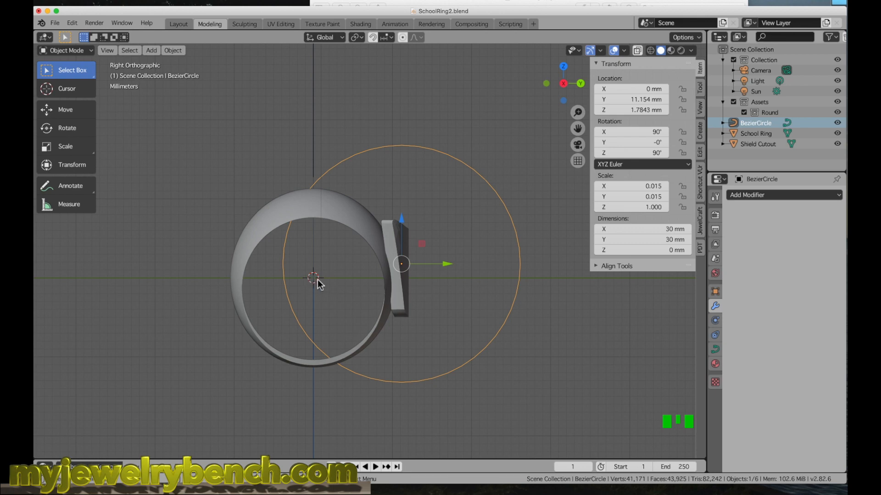
click(446, 158)
key(shift+s)
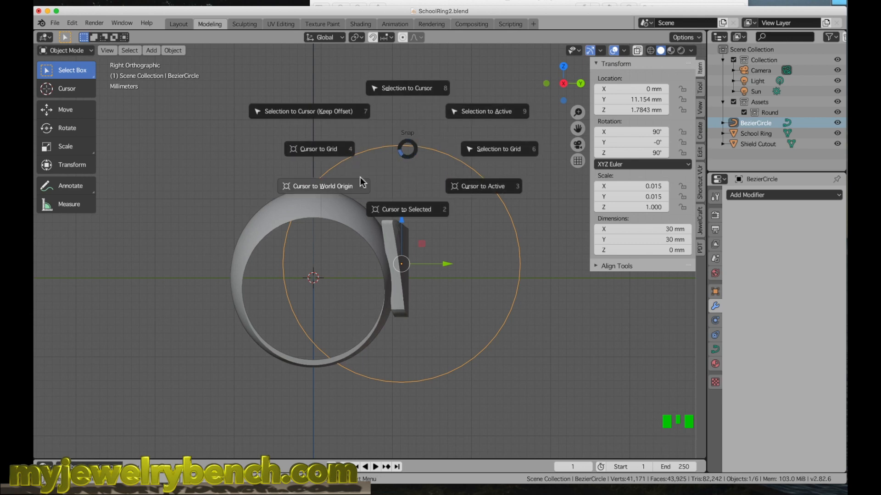
click(427, 92)
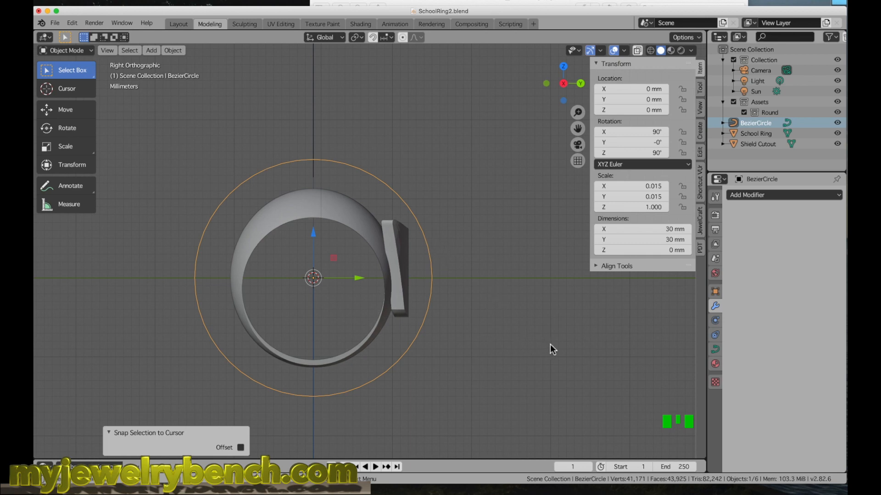
Scale the Bezier circle uniformly to about 21.2 mm, and stretch it along Z to about 23 mm to match the ring's outline
key(s)
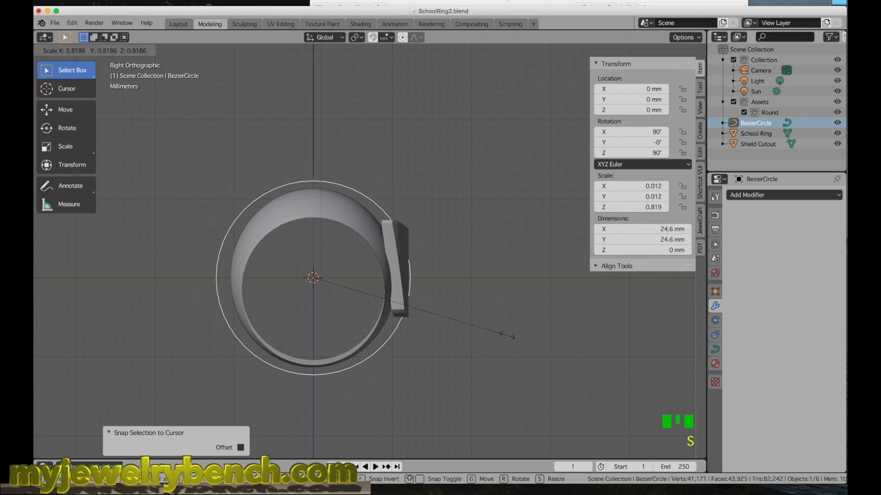
click(481, 332)
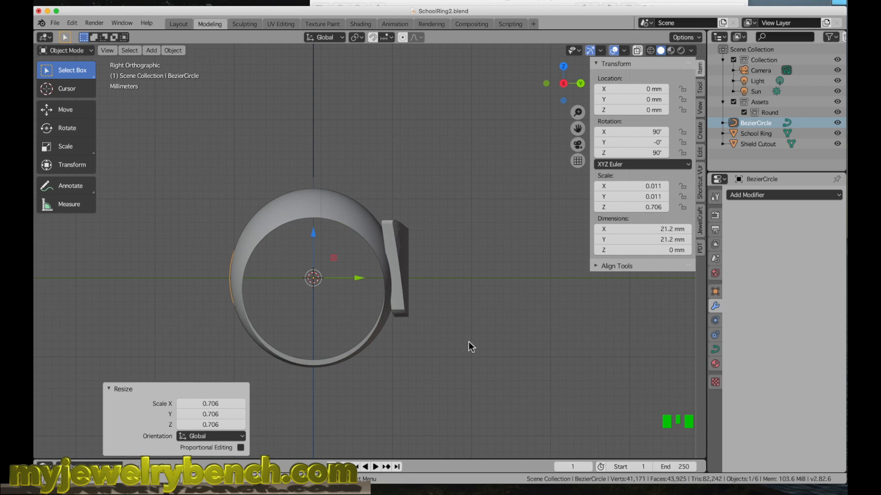
key(s)
key(z)
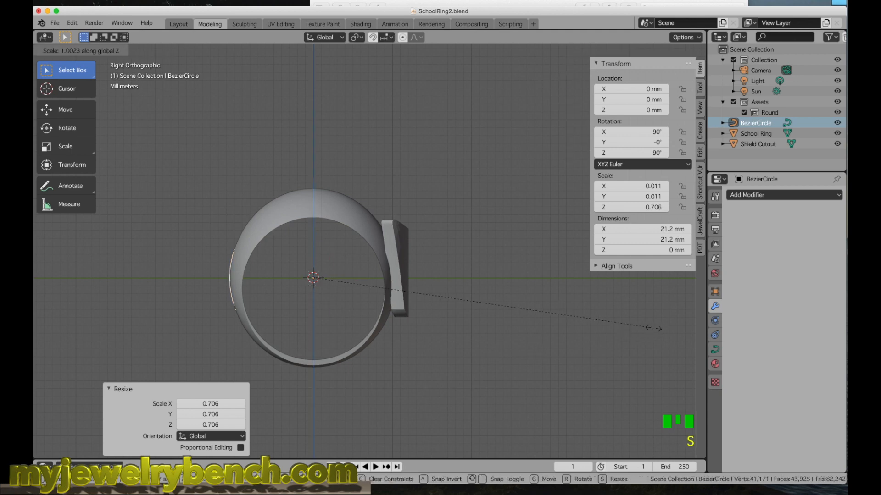
click(675, 358)
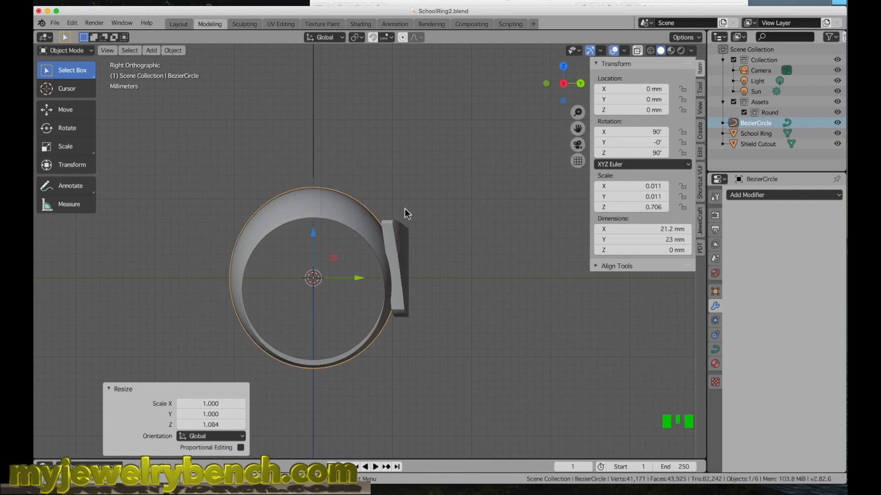
Add a Curve modifier to the shield cutout using BezierCircle as its object, trying the Y deformation axis before restoring X
click(405, 245)
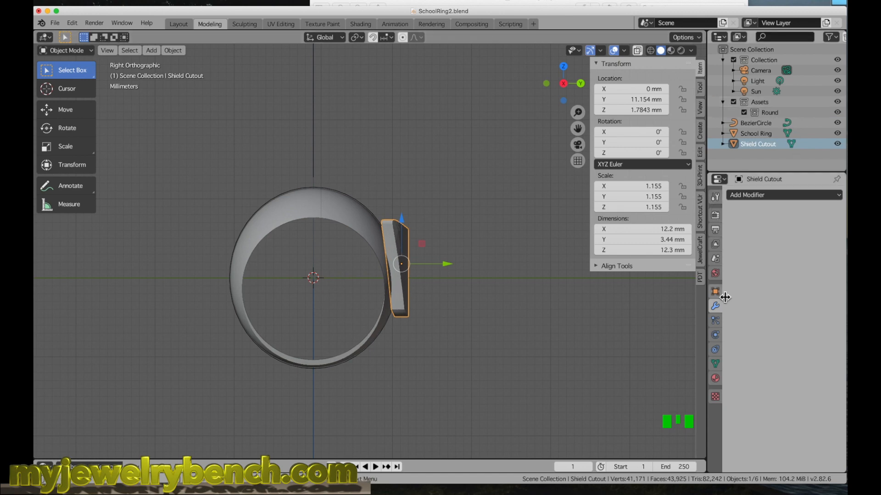
click(763, 195)
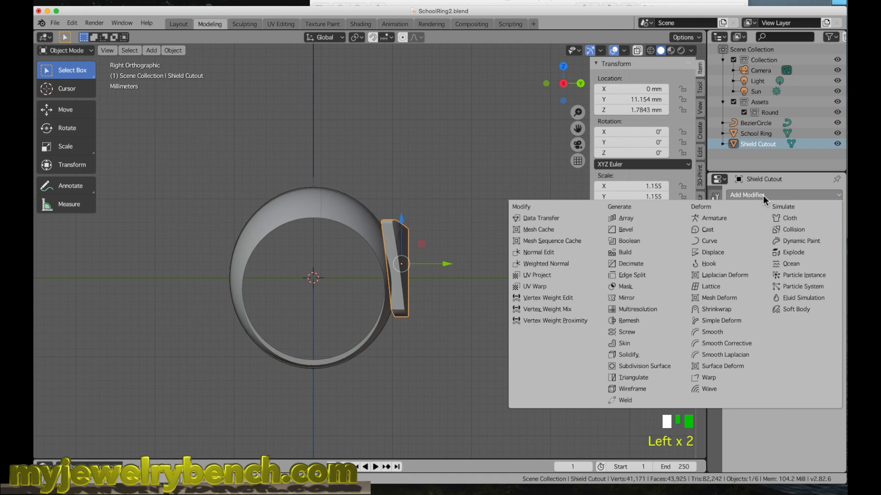
click(706, 240)
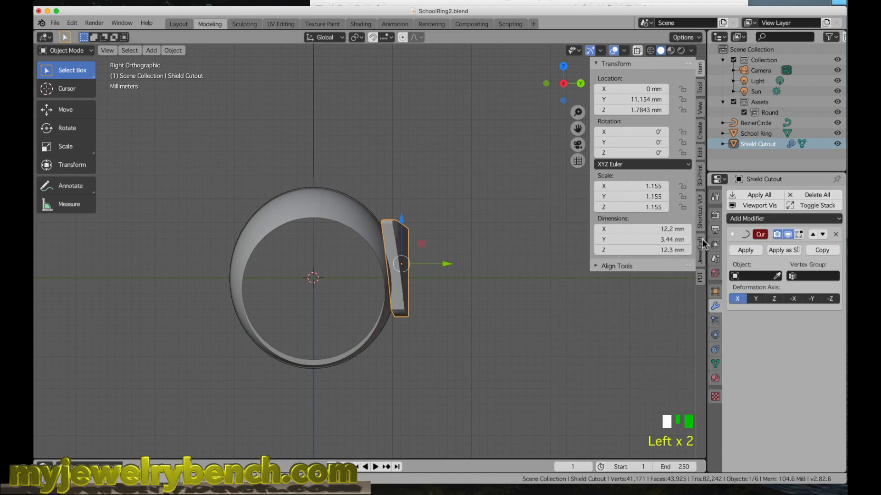
click(747, 277)
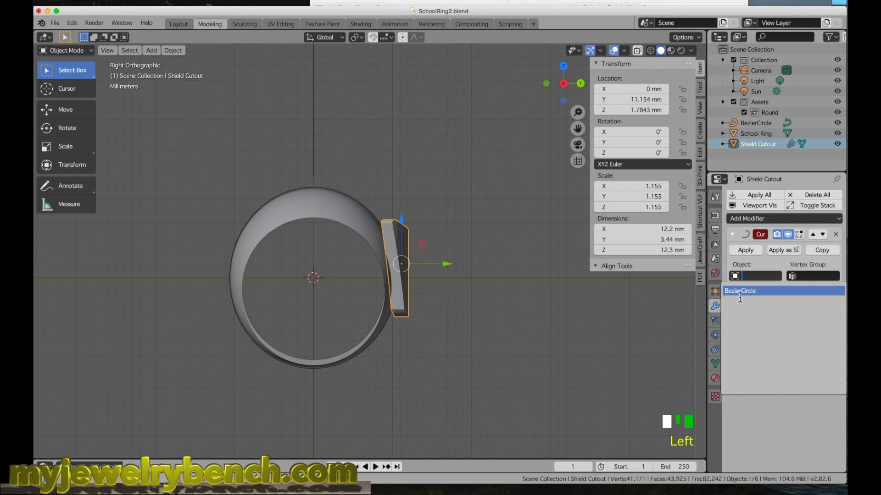
click(753, 291)
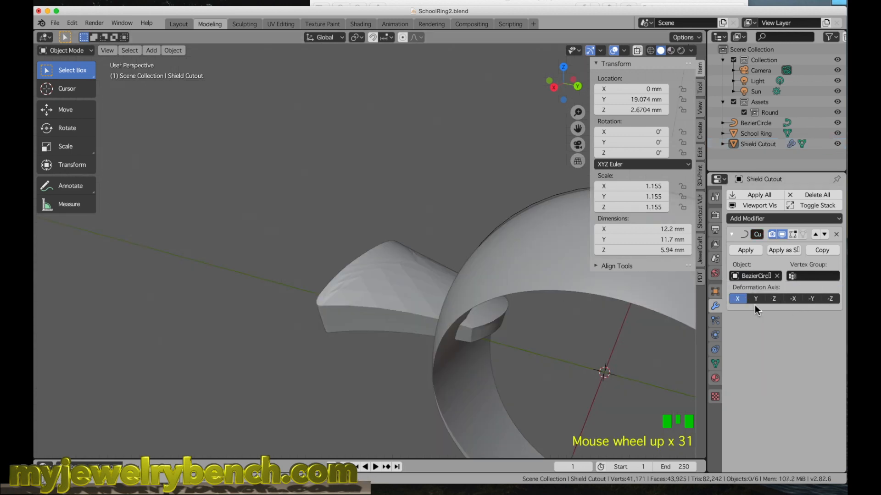
click(755, 299)
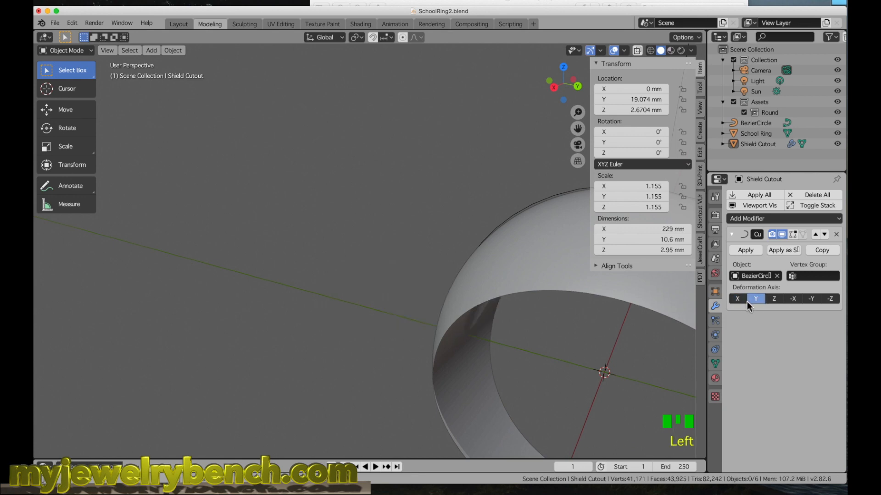
click(738, 299)
Move the shield cutout about 30.6 mm along Y to bring it to the opposite side of the ring
middle_drag(452, 281, 471, 317)
scroll(313, 315, down, 6)
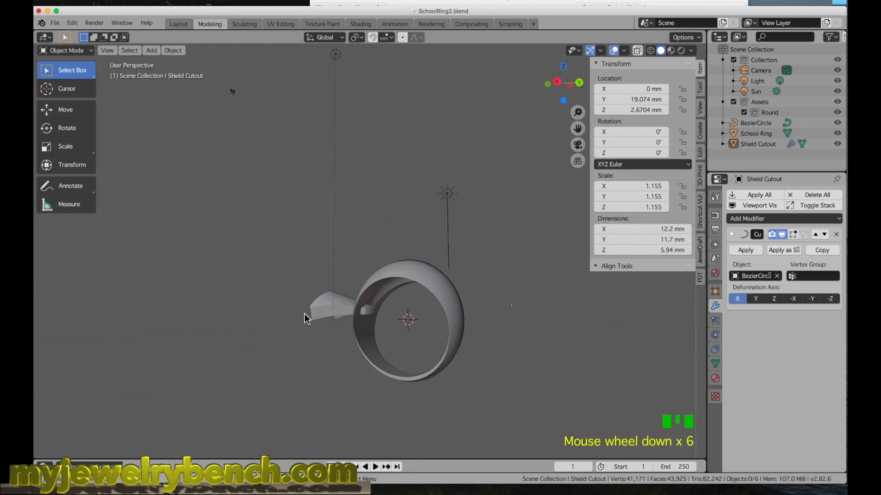
click(331, 311)
click(318, 297)
drag(556, 304, 110, 390)
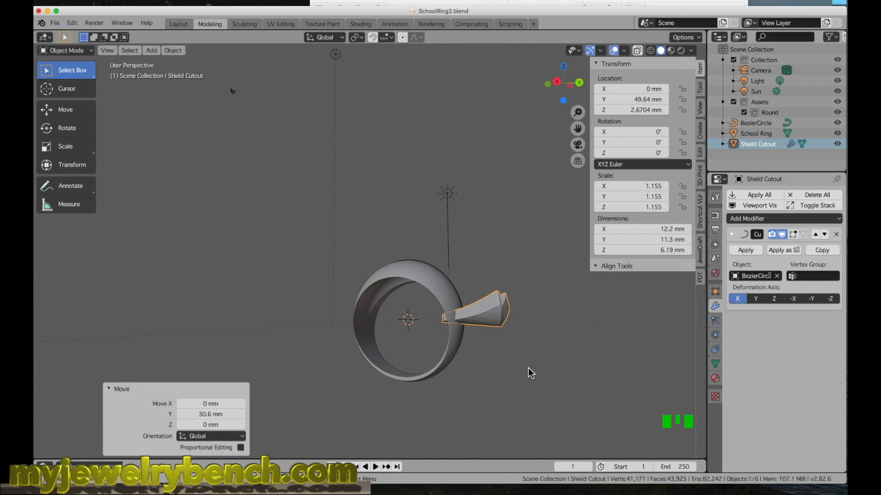
Rotate the shield cutout about 81.9° around X so it stands along the ring's outer surface
key(r)
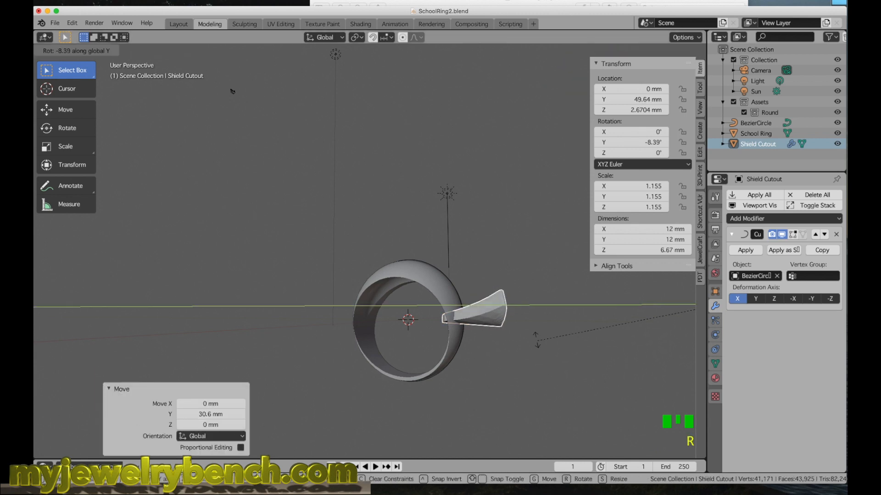
right_click(533, 349)
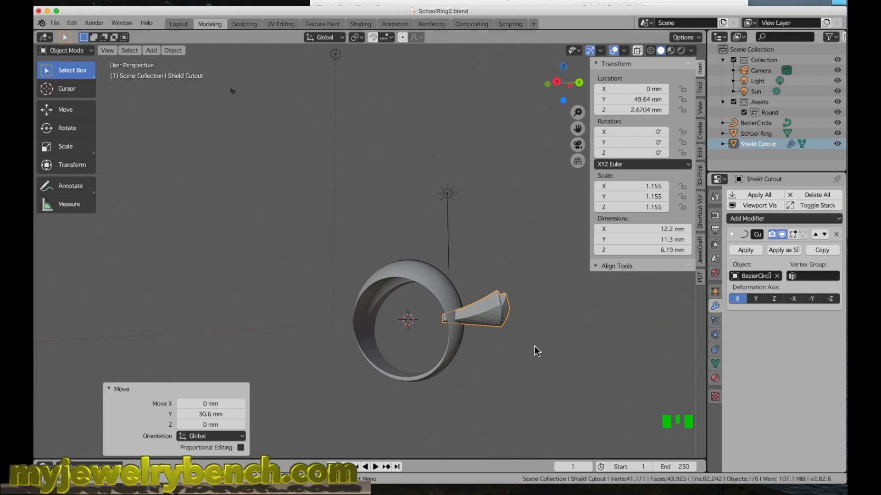
key(r)
key(x)
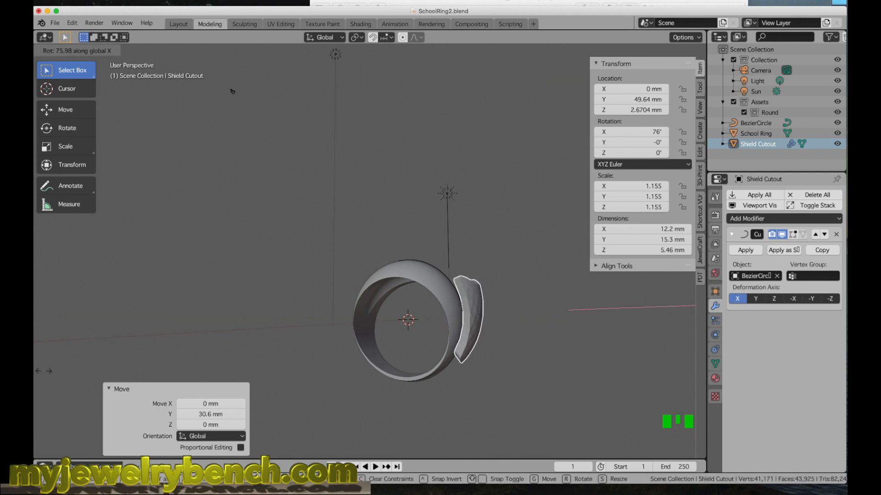
click(83, 383)
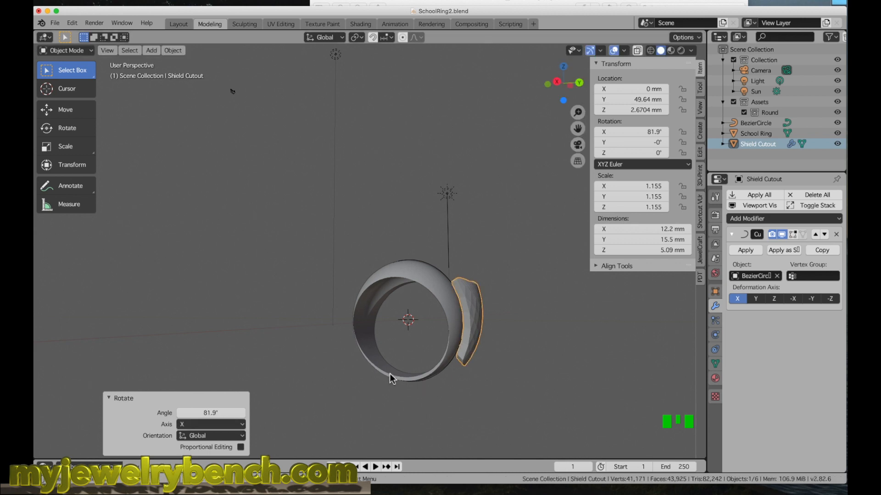
In the right orthographic view, move the shield cutout about -0.92 mm along Y and -1.74 mm along Z
middle_drag(416, 289, 434, 308)
key(KP_3)
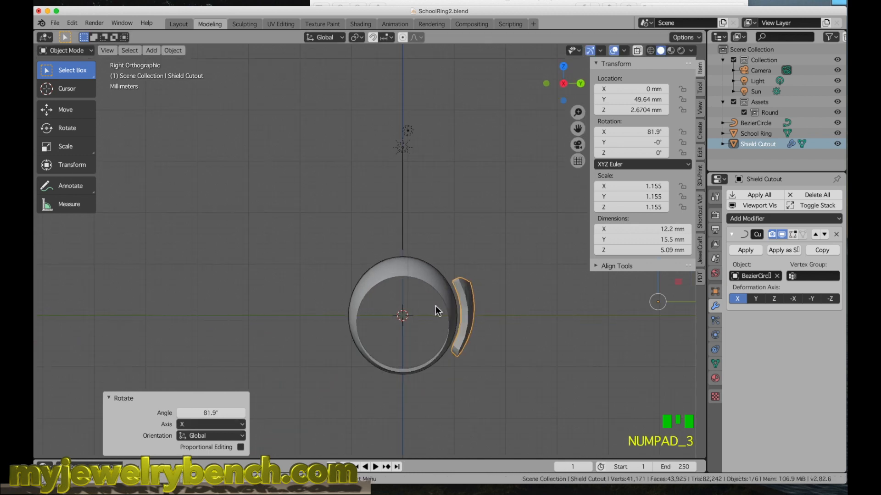
scroll(353, 332, up, 1)
scroll(326, 304, up, 1)
scroll(279, 325, down, 4)
scroll(293, 320, up, 4)
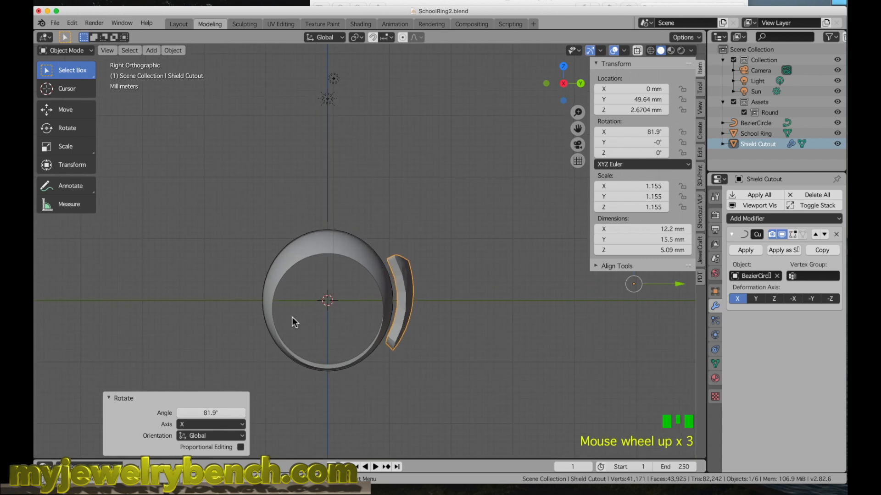
scroll(332, 343, down, 3)
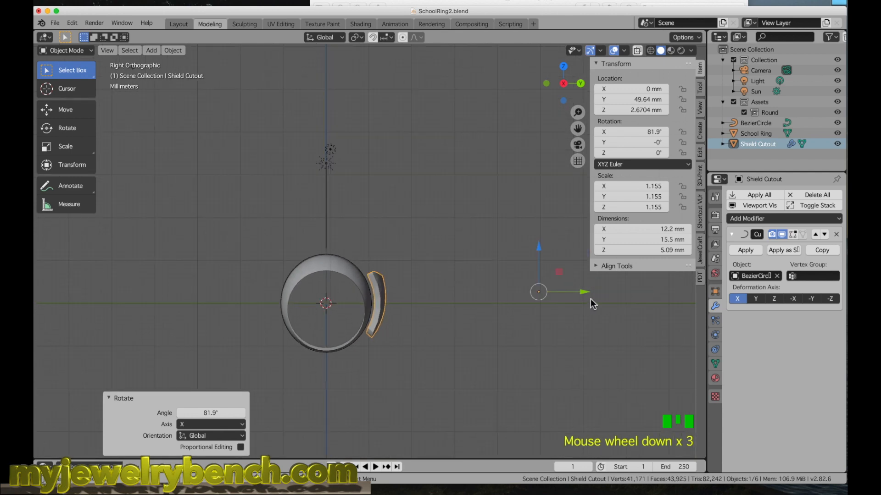
drag(586, 294, 580, 293)
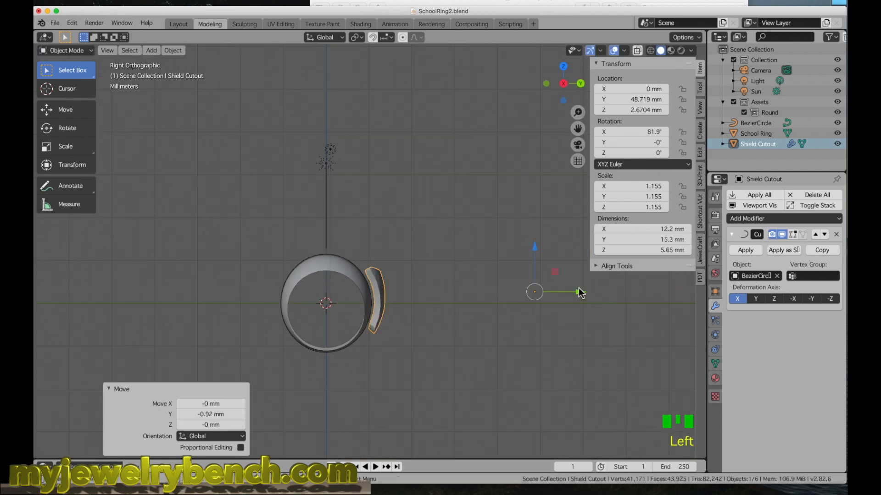
drag(534, 250, 532, 262)
Rotate the shield cutout about 4.64° more around X to follow the ring's side
scroll(363, 291, up, 8)
middle_drag(362, 291, 362, 324)
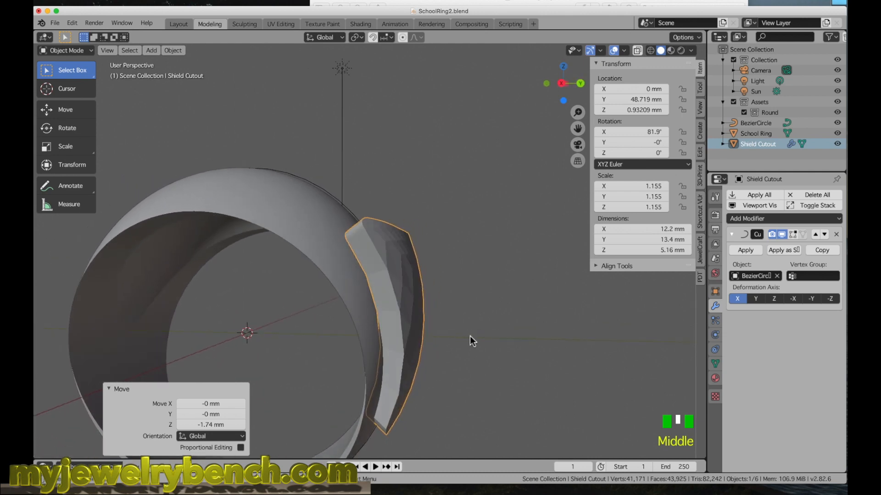
scroll(464, 337, down, 2)
scroll(464, 338, down, 2)
middle_drag(463, 334, 442, 331)
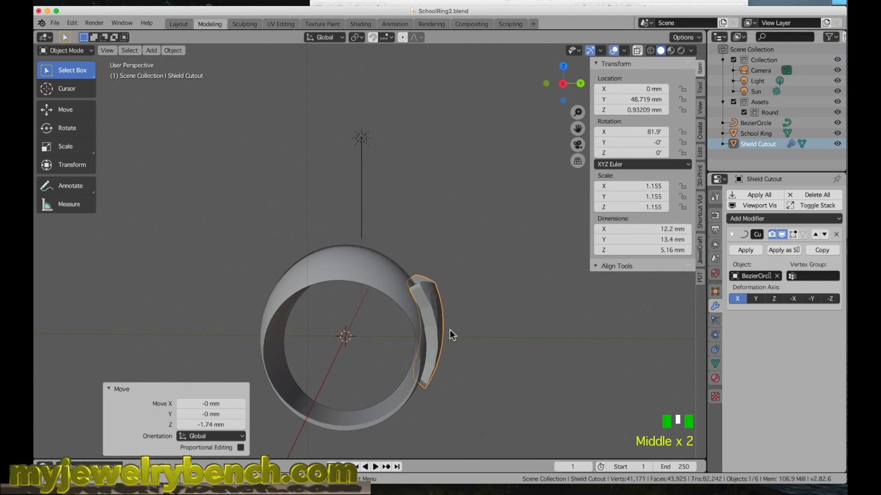
key(r)
key(x)
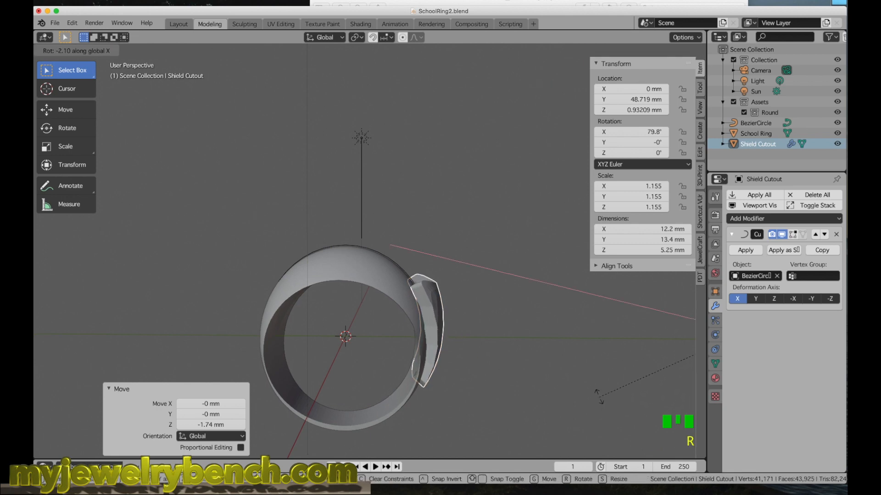
click(609, 419)
Switch to wireframe shading and rotate the shield cutout a further 3.05° or so around X
click(651, 50)
middle_drag(438, 309, 420, 286)
scroll(418, 311, up, 6)
scroll(415, 301, down, 4)
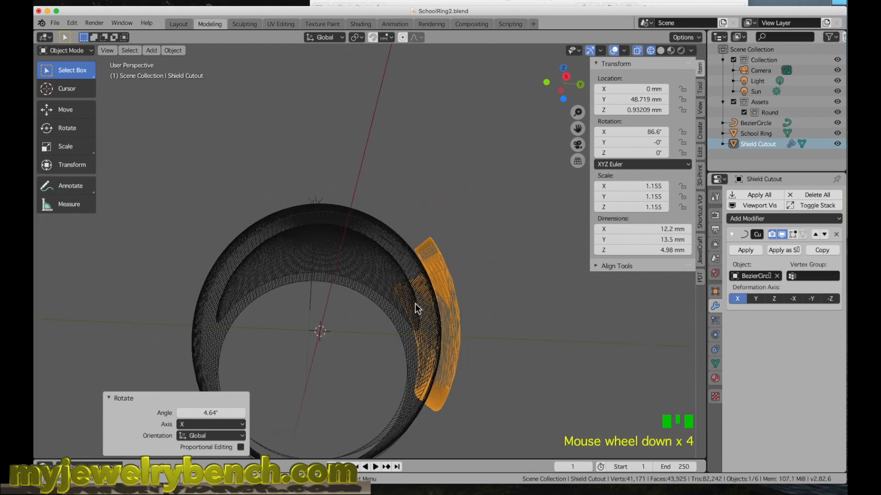
scroll(440, 414, up, 2)
middle_drag(440, 414, 467, 254)
key(r)
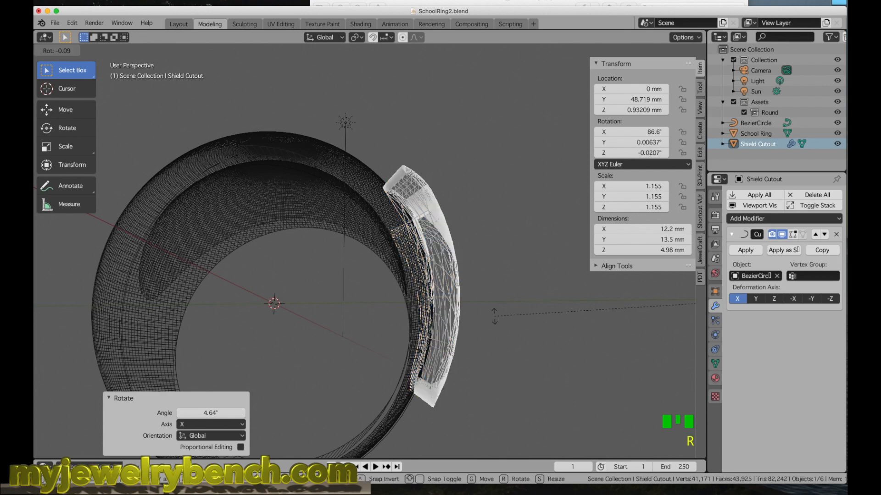
key(x)
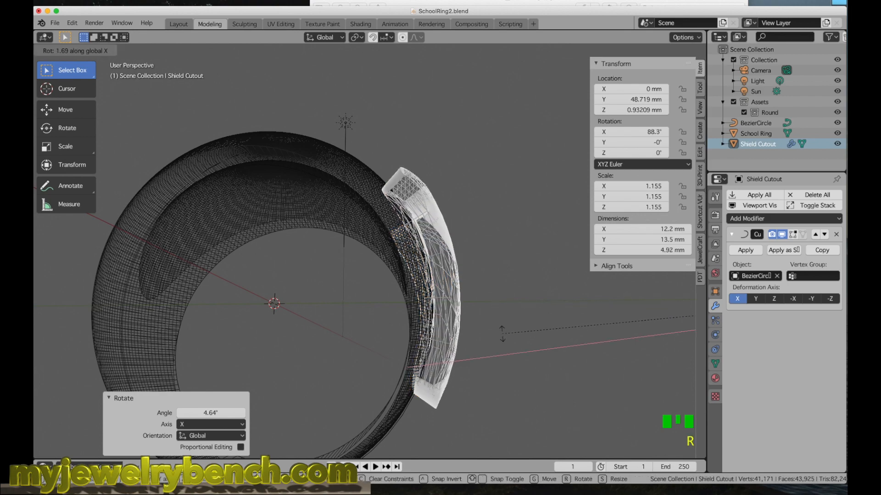
click(515, 358)
Nudge the shield cutout about -0.06 mm along Z and -1.77 mm along Y
middle_drag(416, 274, 422, 300)
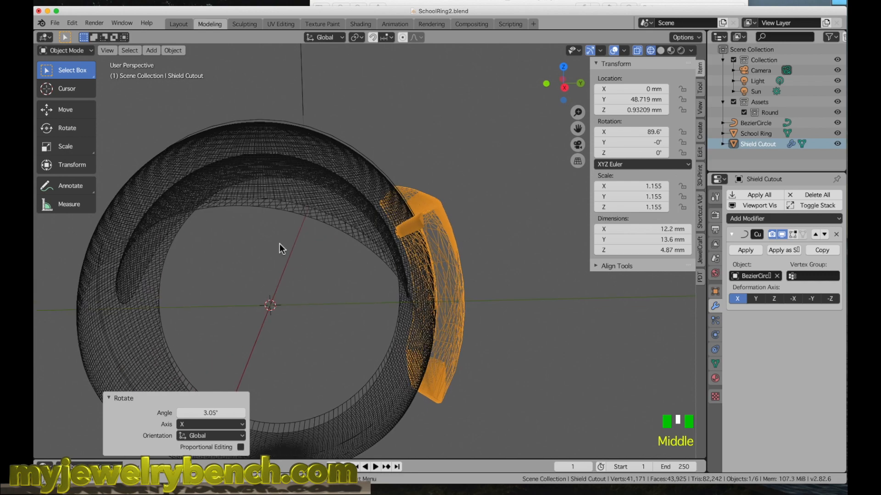
scroll(431, 240, down, 3)
scroll(431, 240, down, 4)
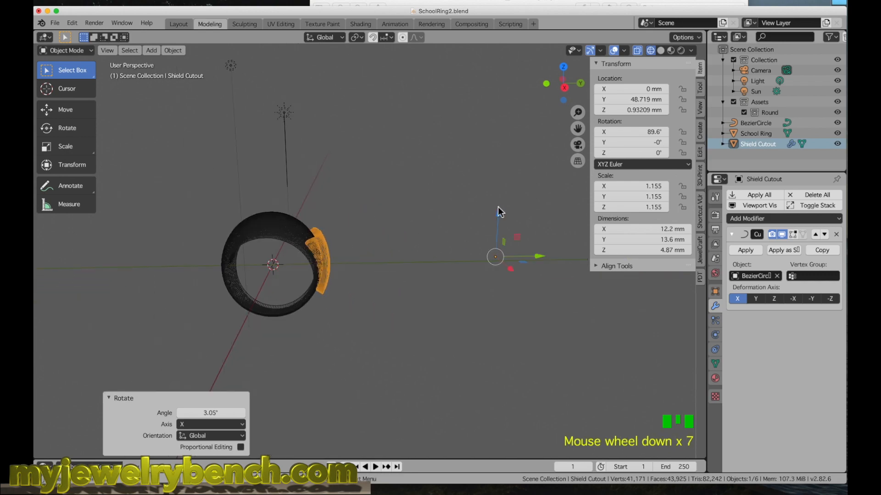
click(499, 214)
drag(500, 214, 499, 218)
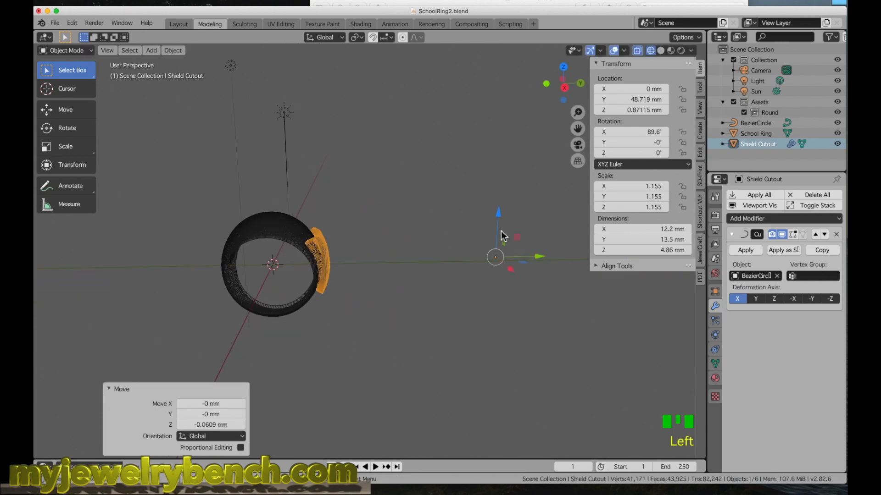
drag(543, 261, 532, 257)
Check the shield's fit against the ring, return to solid shading, and move the shield about -0.227 mm along Z
scroll(238, 256, up, 6)
mouse_move(336, 239)
middle_down()
mouse_move(318, 238)
mouse_move(330, 241)
middle_up()
middle_drag(521, 178, 579, 225)
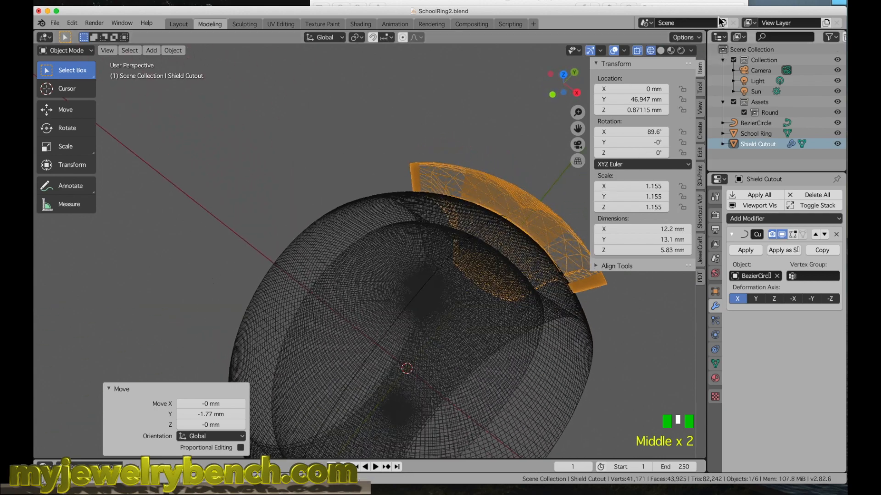
click(660, 50)
scroll(338, 163, down, 3)
mouse_move(338, 163)
middle_down()
mouse_move(318, 174)
mouse_move(329, 157)
middle_up()
middle_drag(409, 165, 379, 150)
click(425, 177)
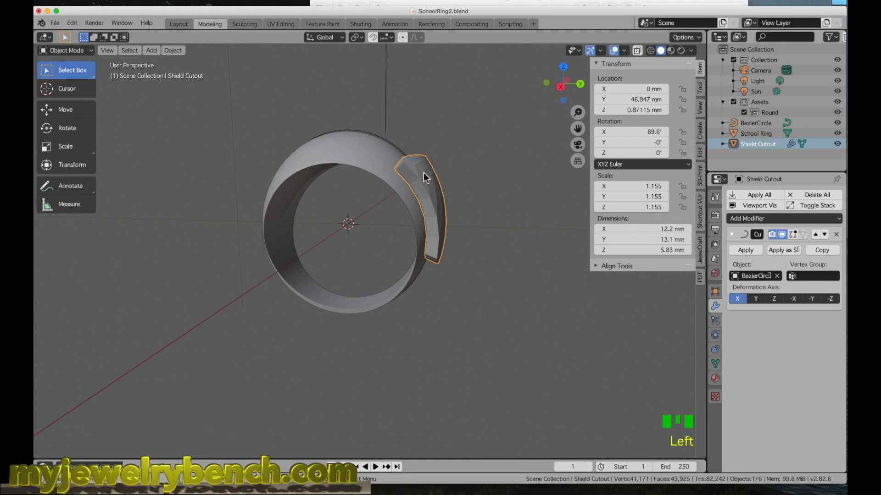
drag(507, 207, 496, 209)
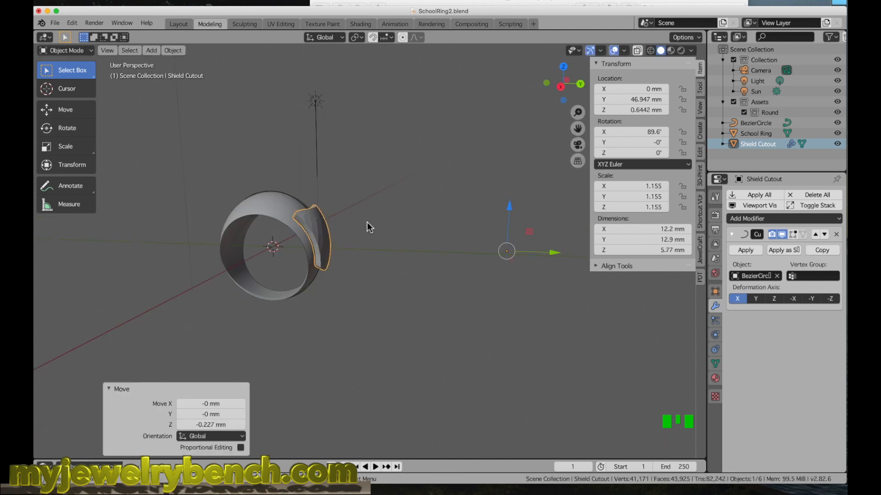
Move the shield cutout another -0.303 mm or so along Z and inspect its overlap with the ring's inner and outer surfaces
scroll(500, 261, up, 2)
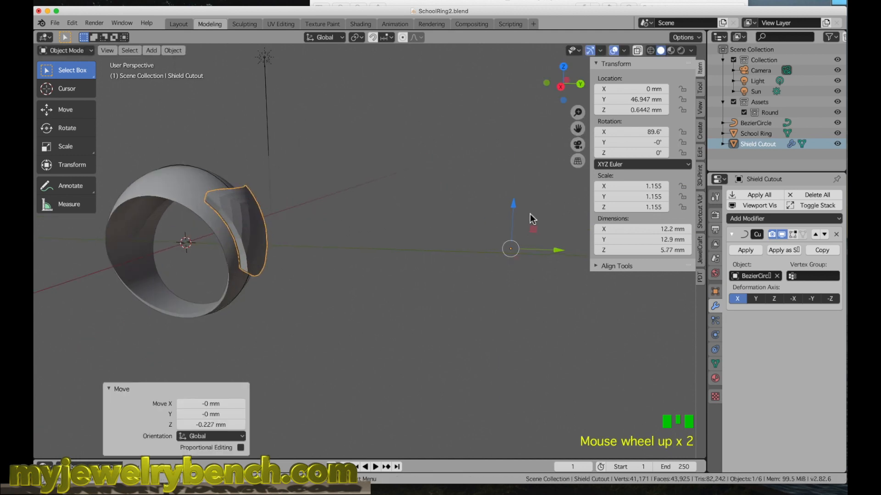
drag(514, 208, 514, 207)
middle_drag(268, 248, 266, 212)
scroll(236, 227, up, 4)
scroll(202, 194, up, 2)
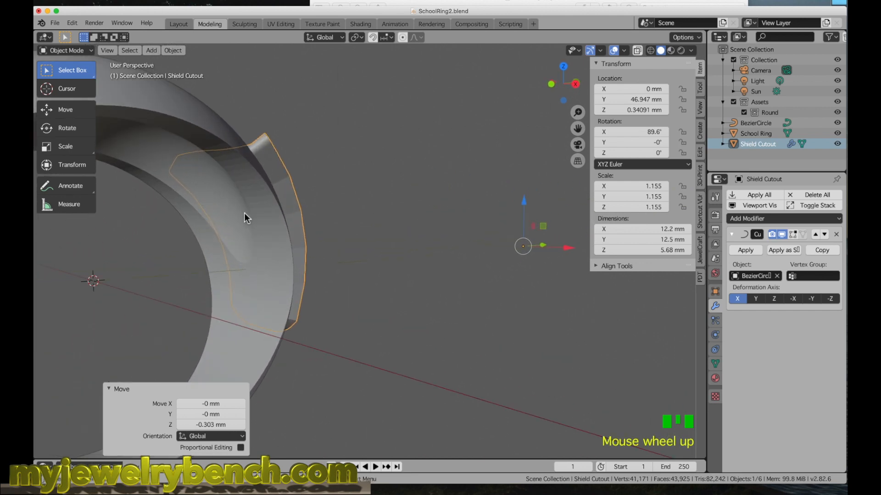
middle_drag(253, 271, 427, 235)
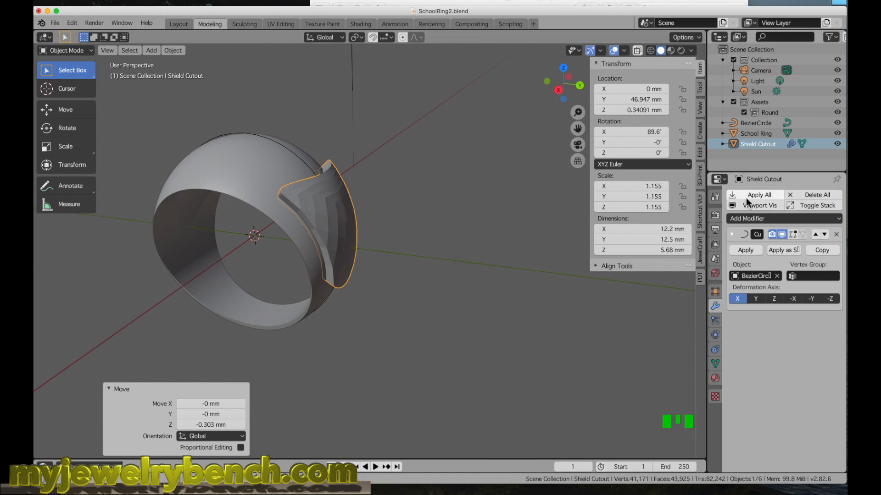
Apply the Curve modifier on the shield cutout and delete the Bezier circle
click(745, 250)
click(307, 205)
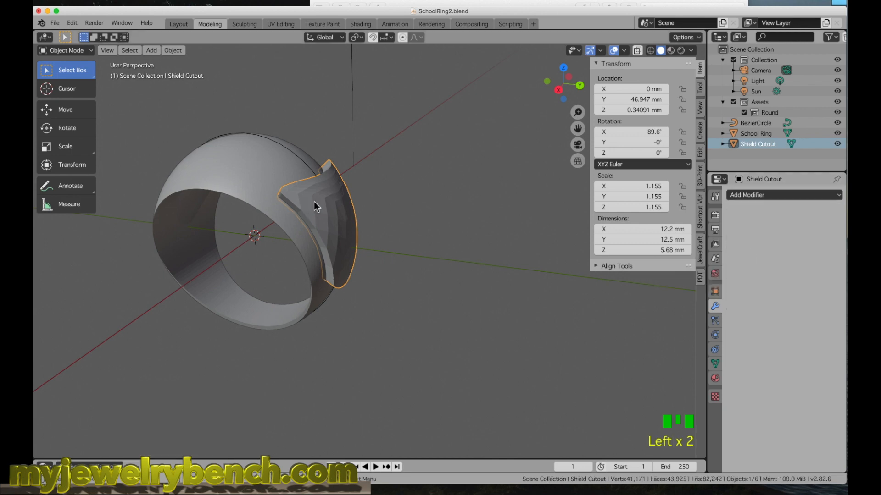
click(299, 163)
click(299, 162)
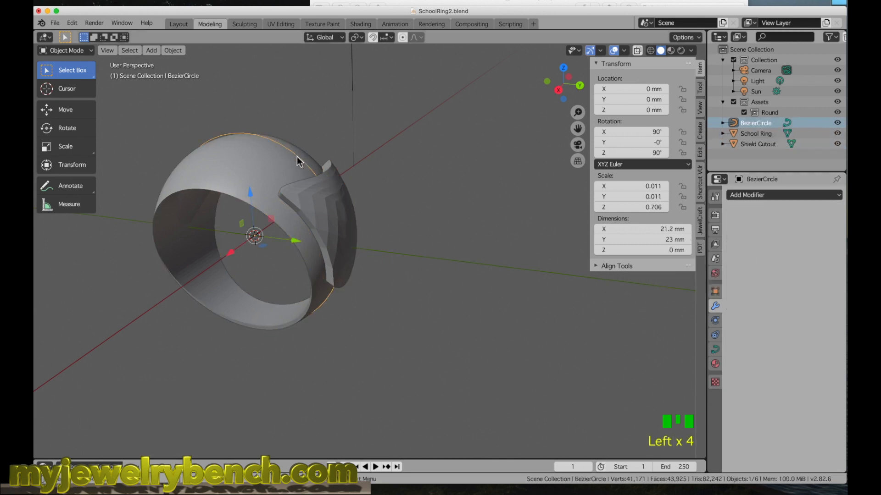
key(x)
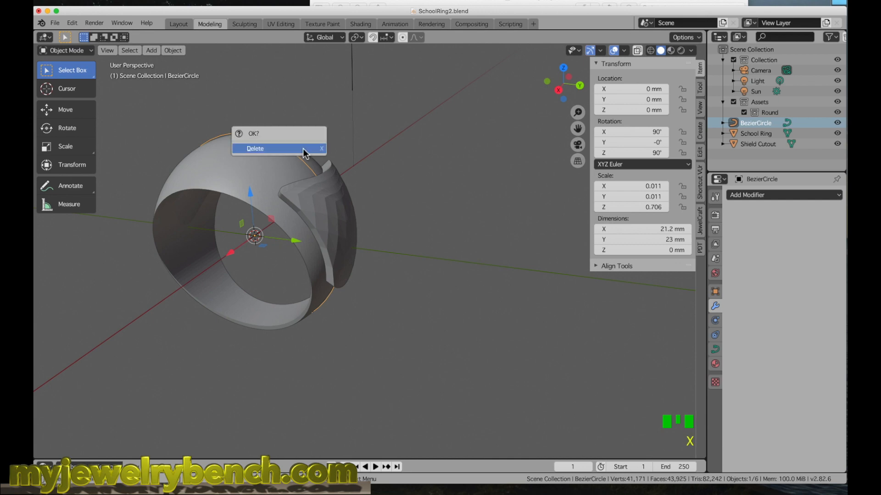
click(304, 151)
Set the shield cutout's origin to the 3D cursor at the ring's centre
click(304, 198)
middle_drag(314, 200, 299, 211)
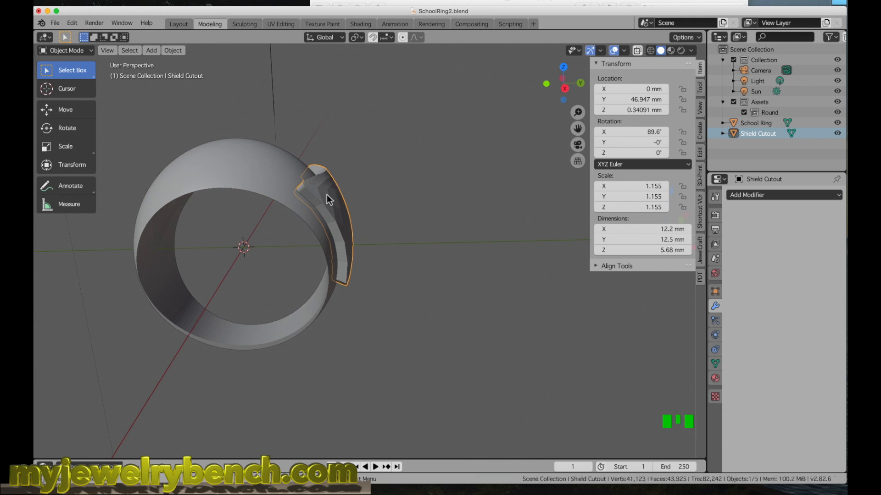
scroll(321, 200, up, 2)
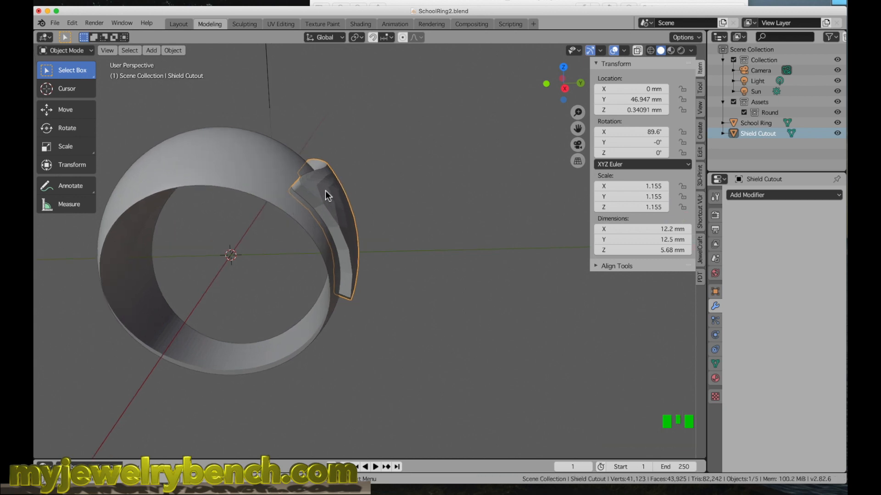
right_click(326, 191)
mouse_move(295, 217)
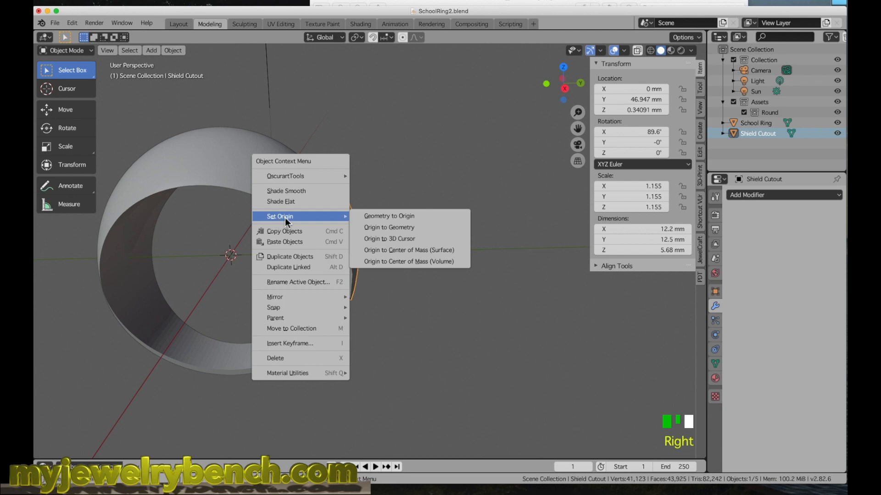
click(392, 240)
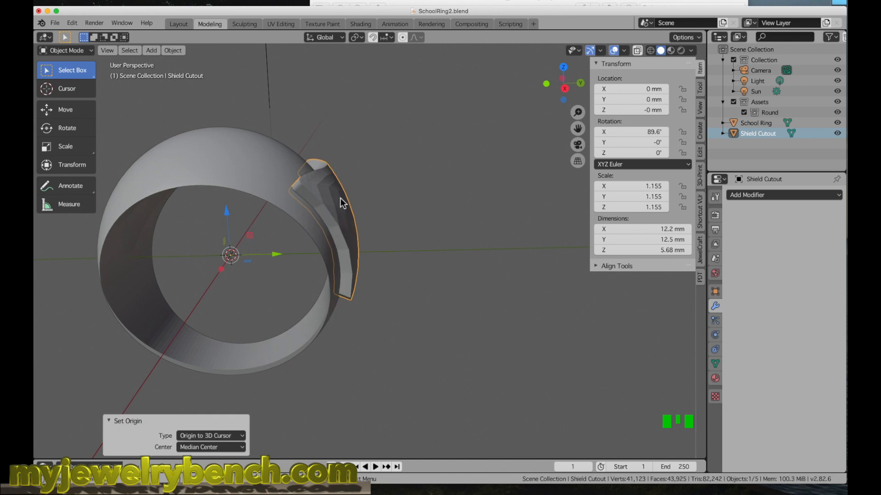
Mirror the shield cutout to the ring's opposite side with a Mirror modifier on the Z axis only, and apply it
middle_drag(328, 201, 294, 235)
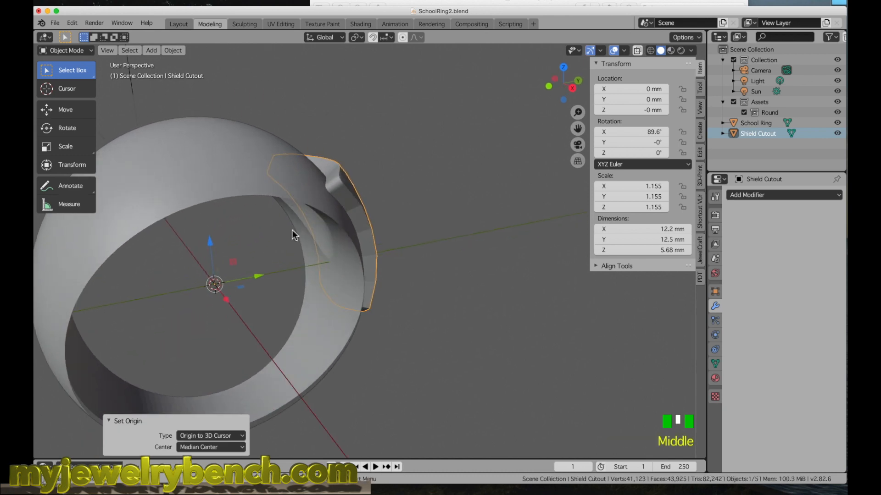
middle_drag(295, 277, 348, 221)
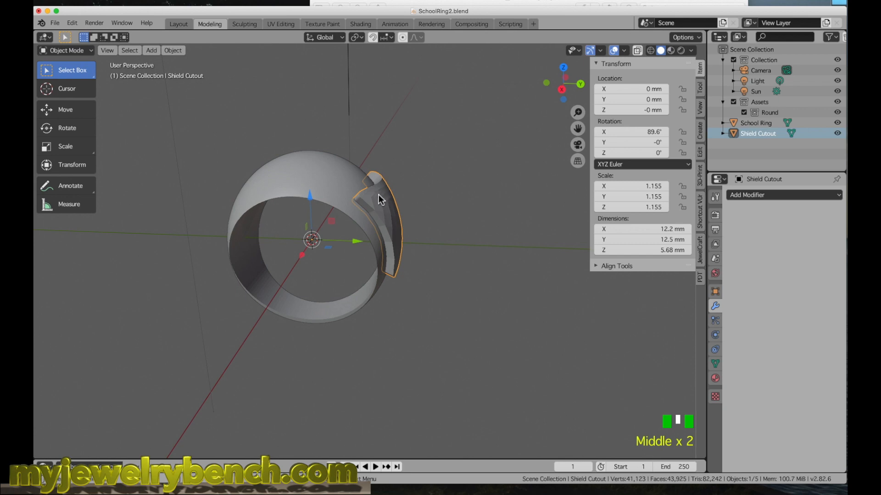
mouse_move(212, 199)
middle_down()
mouse_move(323, 197)
mouse_move(153, 194)
mouse_move(199, 187)
middle_up()
middle_drag(348, 197, 505, 126)
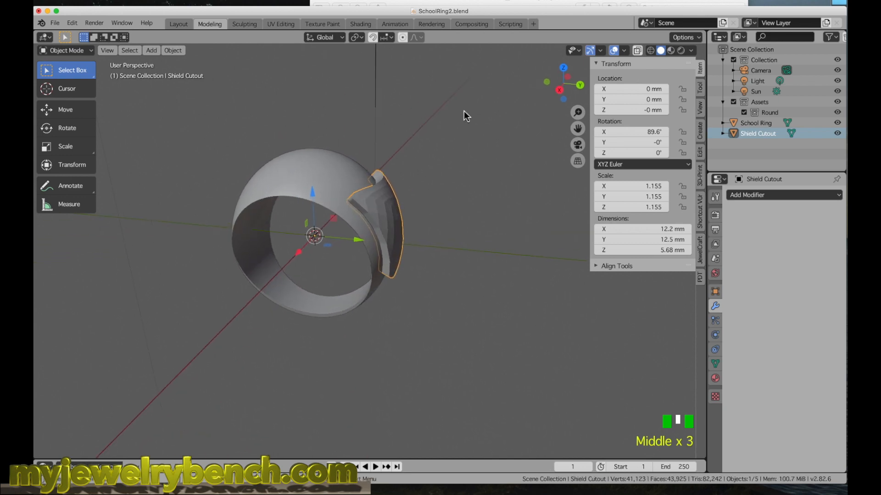
click(378, 199)
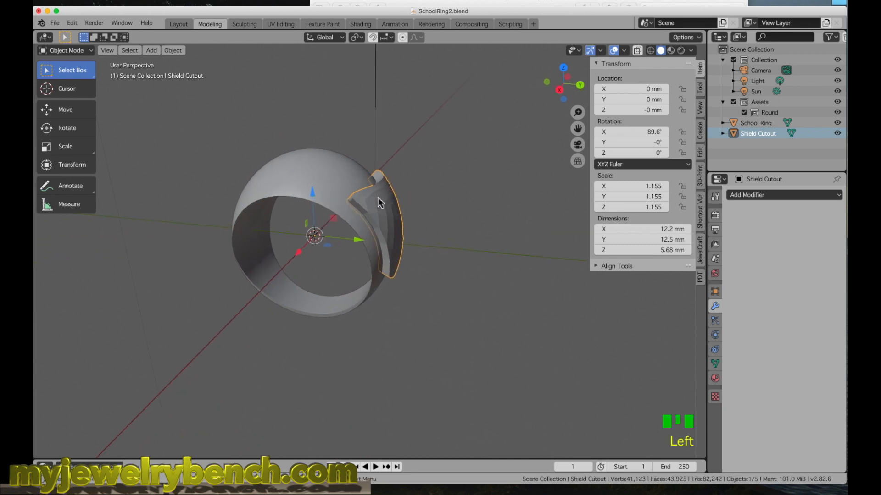
click(779, 195)
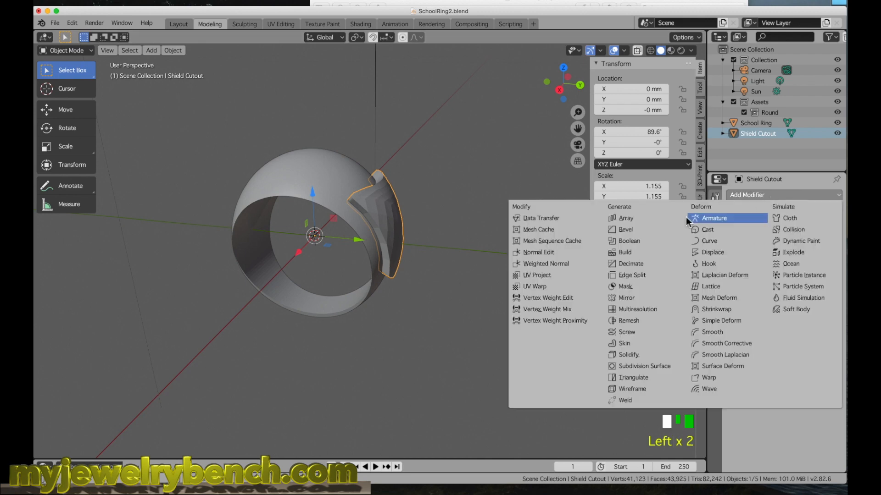
click(632, 298)
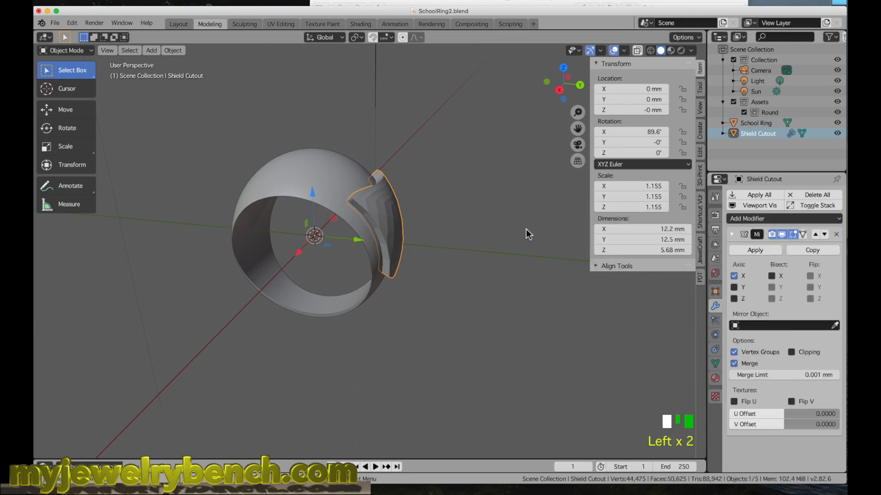
click(734, 299)
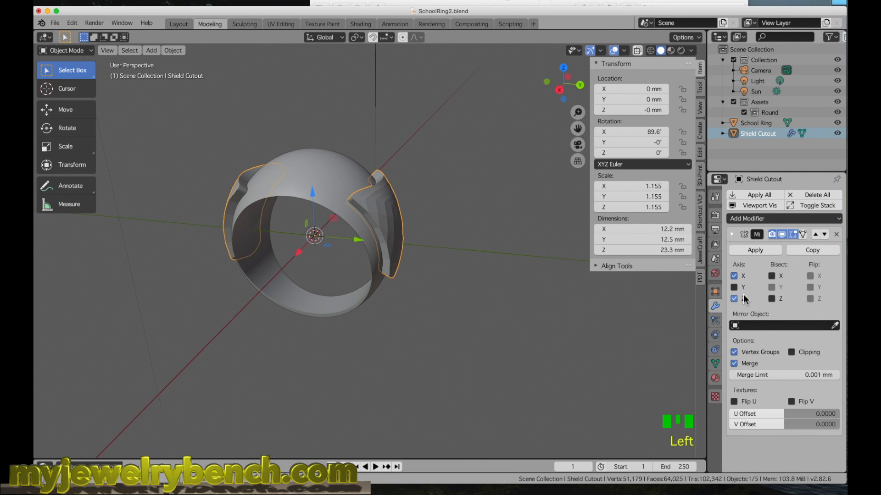
click(735, 276)
middle_drag(261, 229, 346, 247)
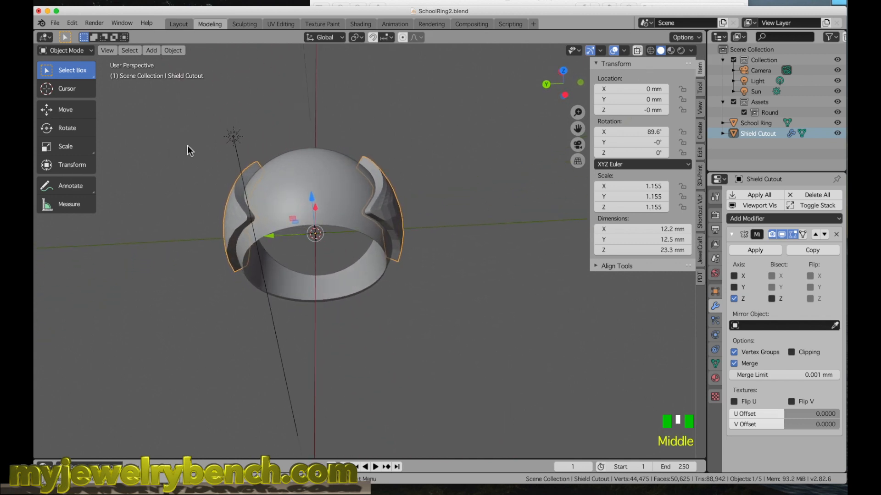
middle_drag(165, 194, 229, 209)
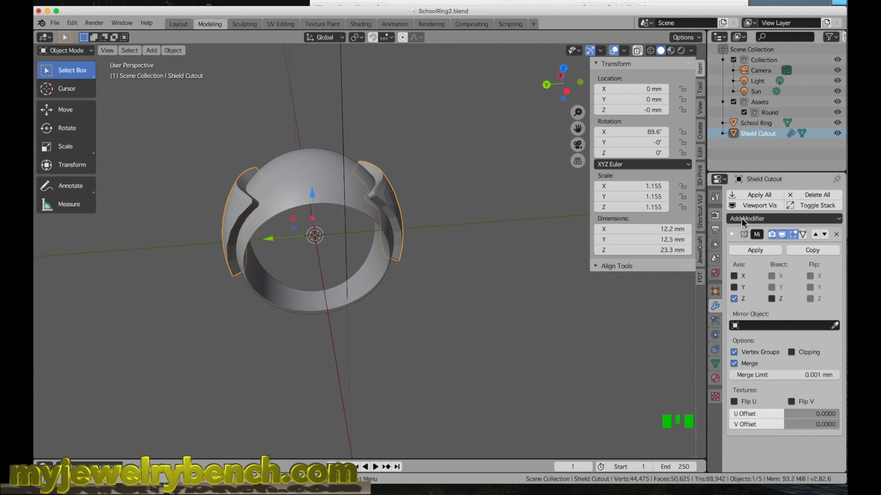
click(755, 249)
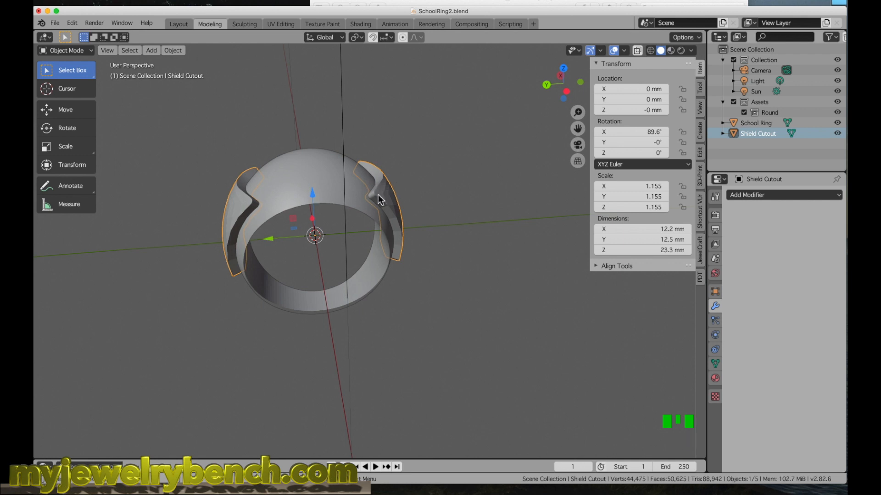
Subtract the mirrored shield cutouts from the school ring with a Bool Tool Auto Boolean Difference
shift+click(304, 164)
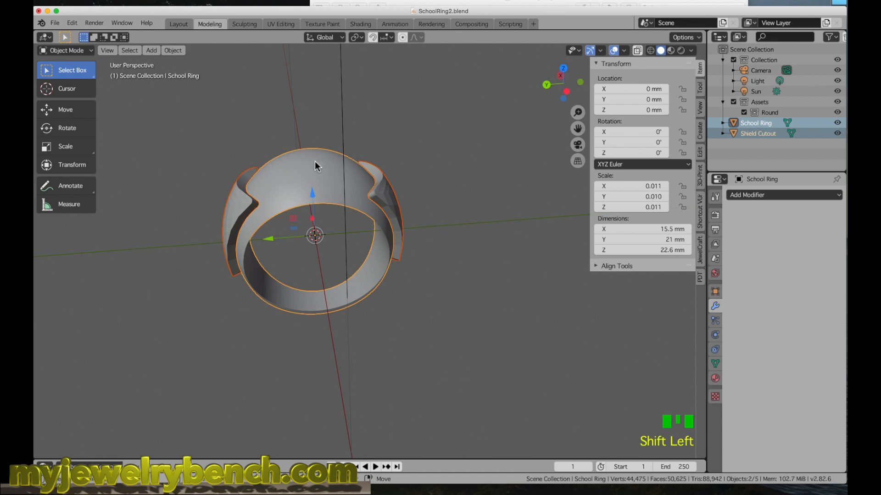
click(700, 154)
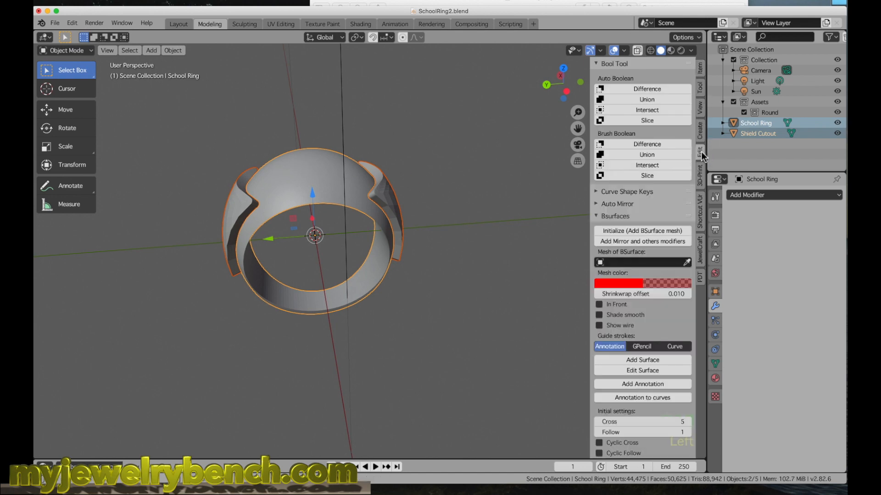
click(648, 91)
middle_drag(193, 220, 252, 222)
scroll(298, 207, up, 4)
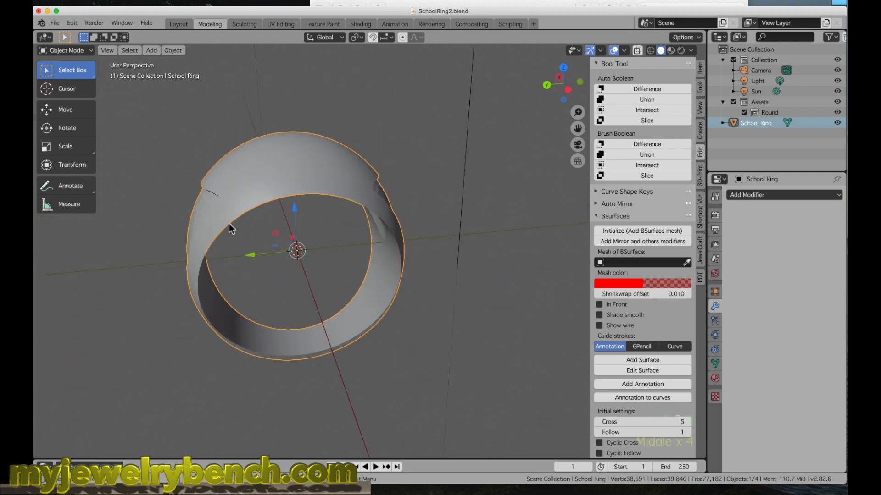
Compare the ring with the reference photo and examine the shield recesses on both sides
click(627, 3)
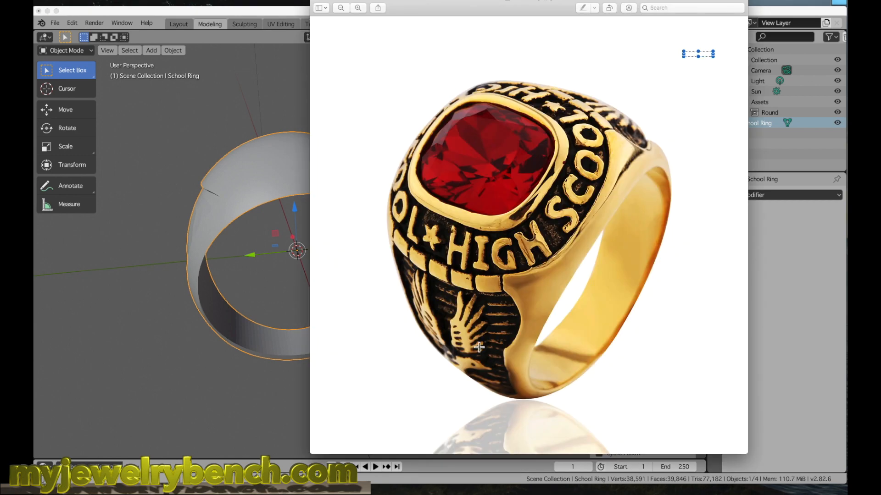
middle_drag(263, 258, 300, 260)
click(216, 74)
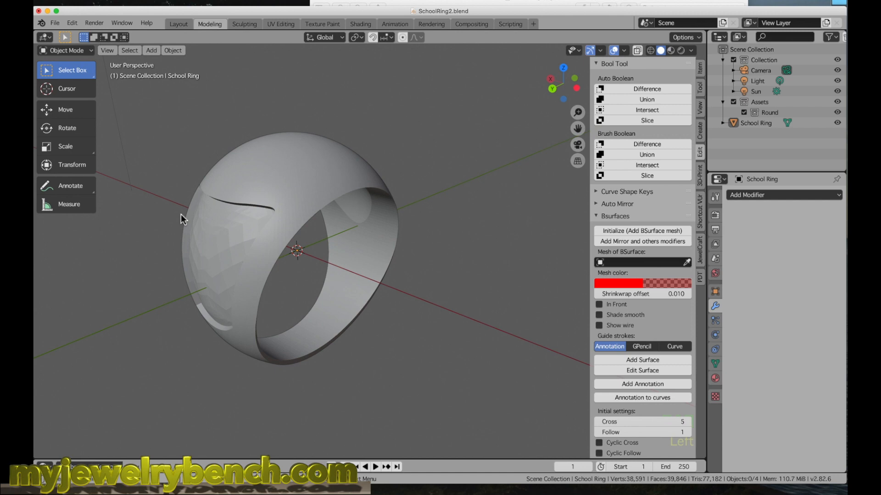
middle_drag(256, 134, 353, 138)
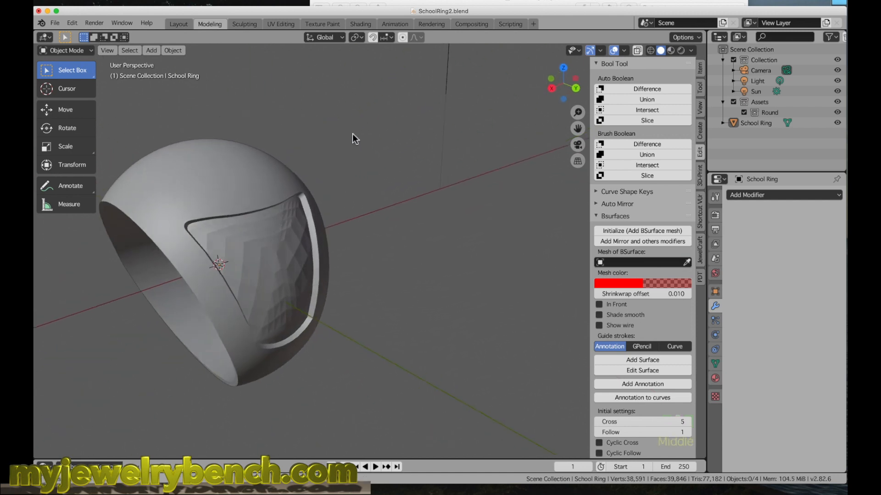
mouse_move(132, 173)
middle_down()
mouse_move(213, 170)
mouse_move(168, 177)
mouse_move(145, 169)
middle_up()
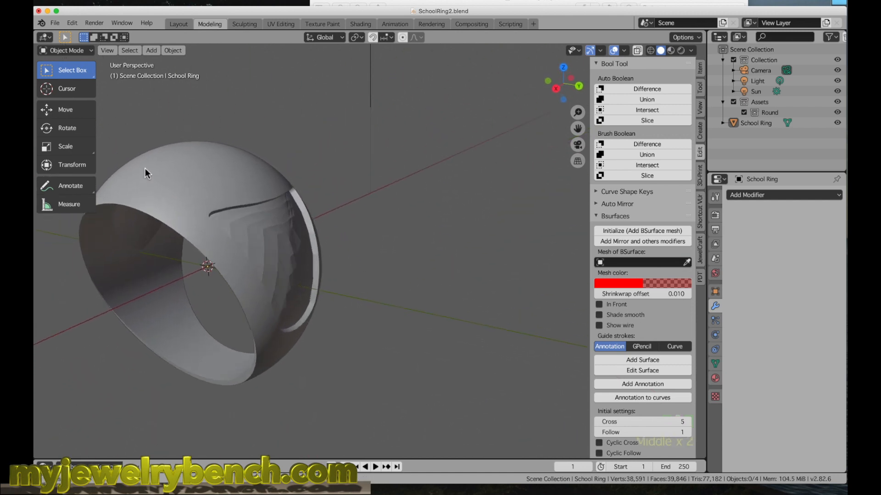
mouse_move(203, 155)
middle_down()
mouse_move(359, 157)
mouse_move(191, 155)
middle_up()
scroll(191, 156, up, 2)
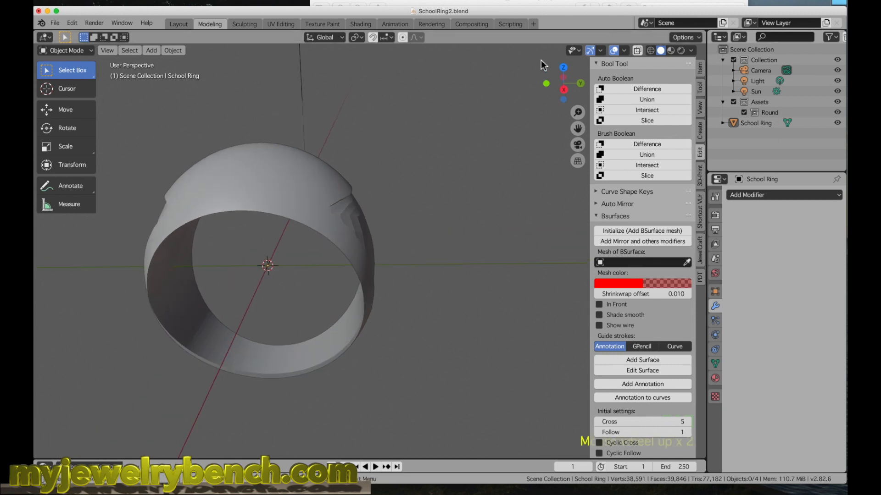
Append a Round diamond from the Simple Asset Manager's diamonds category to the scene
click(697, 84)
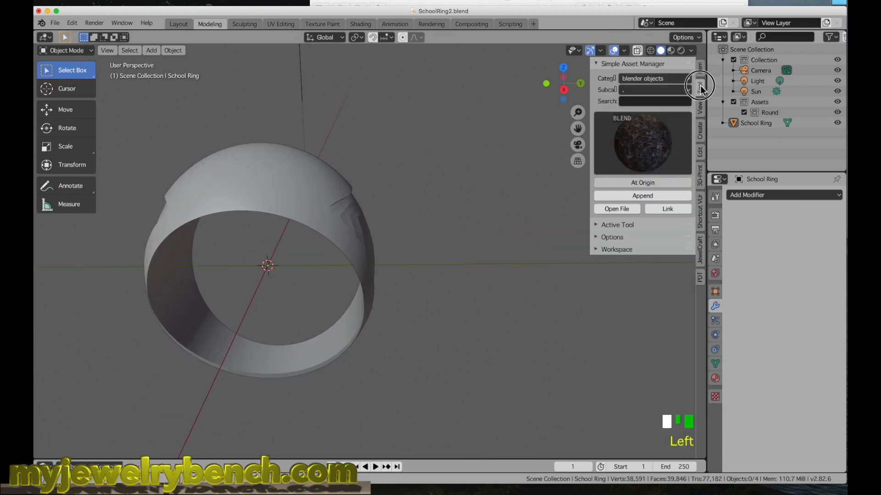
click(655, 178)
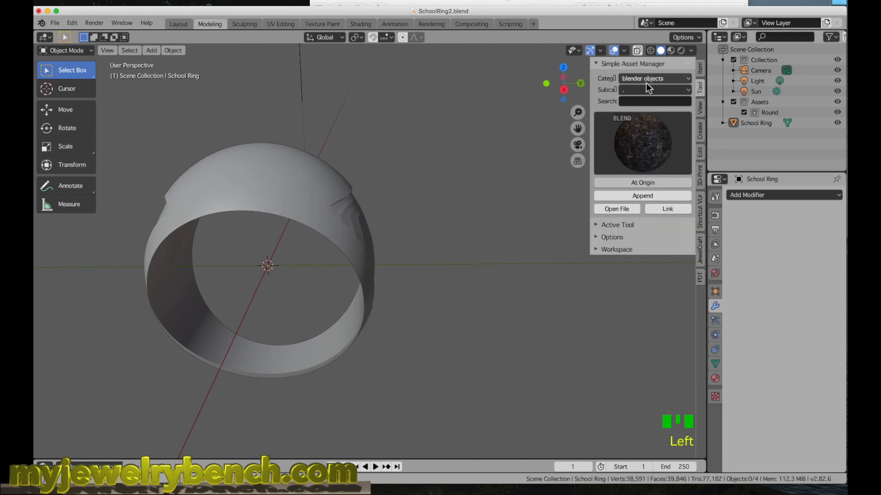
click(650, 79)
click(718, 141)
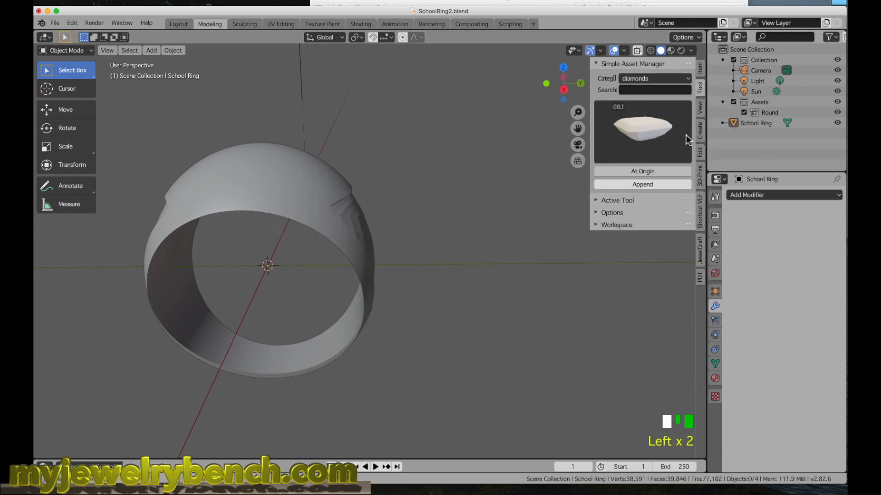
click(641, 122)
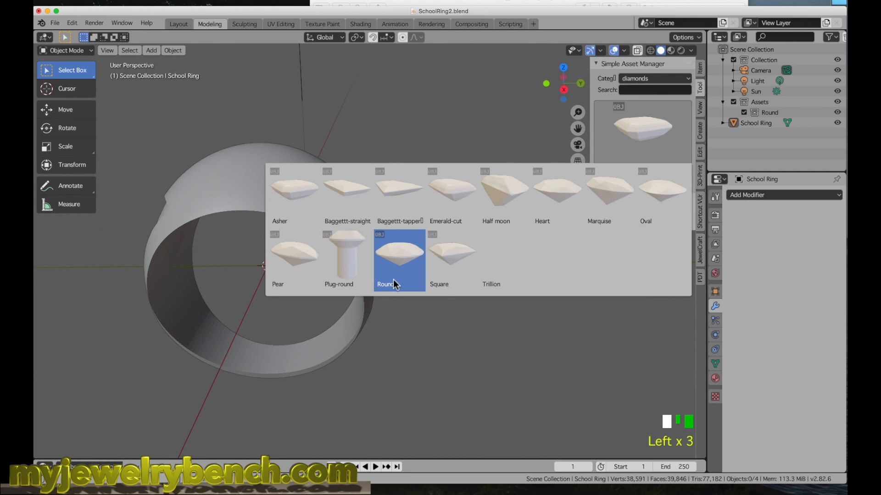
click(388, 256)
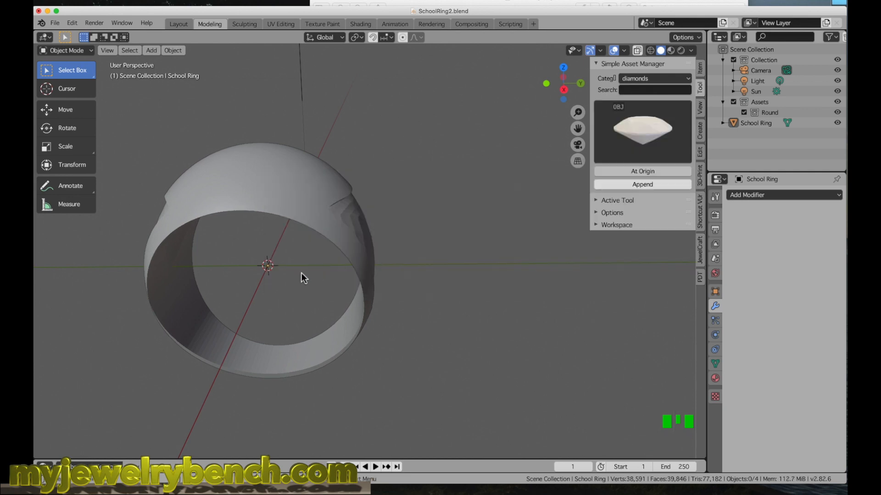
click(659, 184)
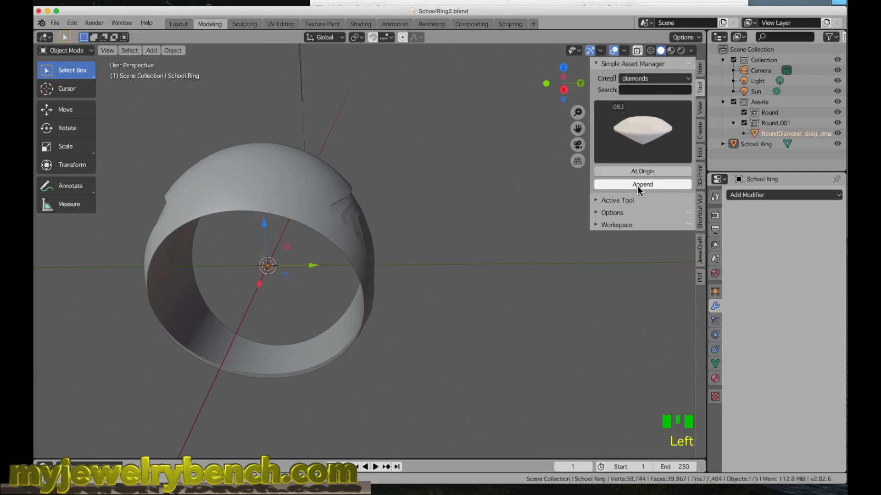
Scale the round diamond at the ring's centre up uniformly by about 4.277 and show its transform values
scroll(279, 274, up, 1)
scroll(279, 274, up, 3)
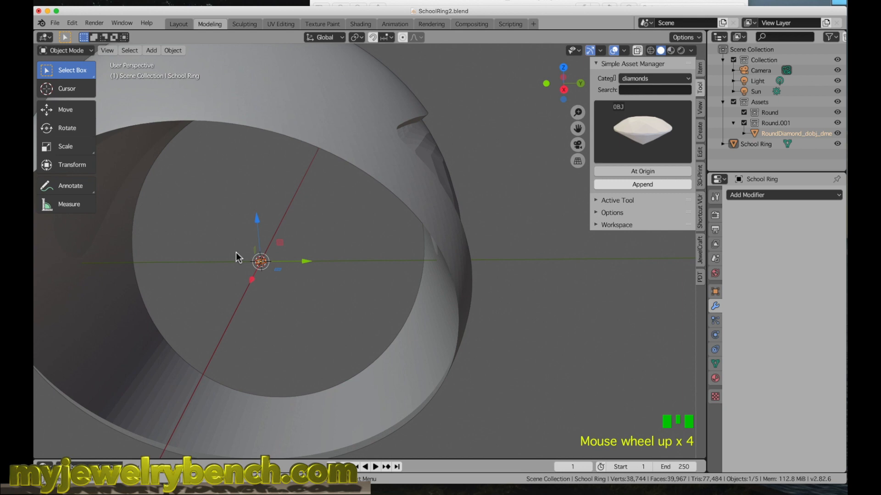
scroll(249, 276, down, 2)
click(257, 267)
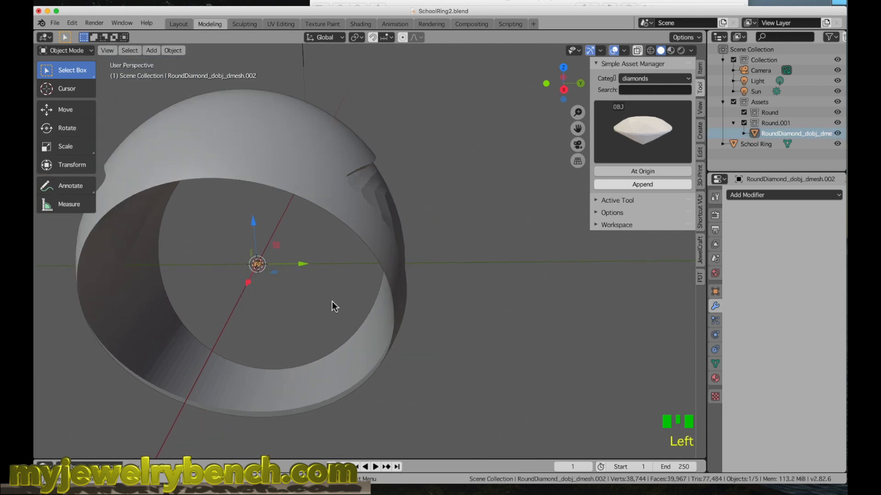
key(s)
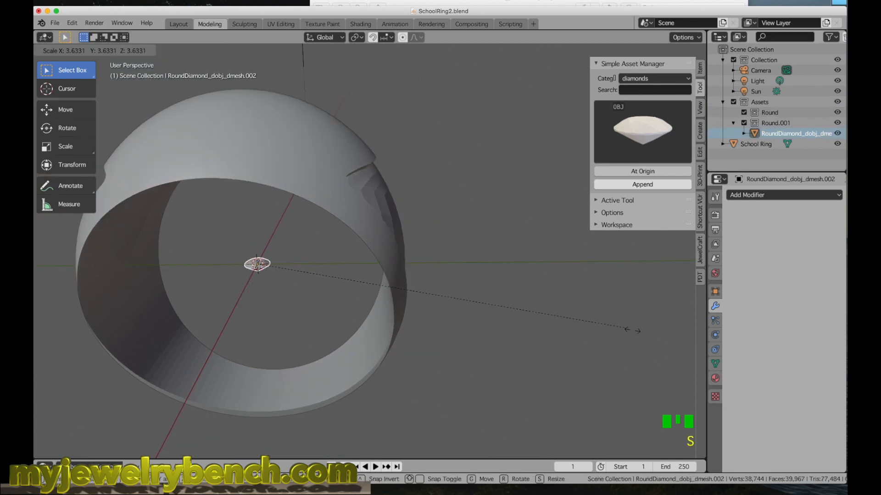
click(676, 321)
click(700, 71)
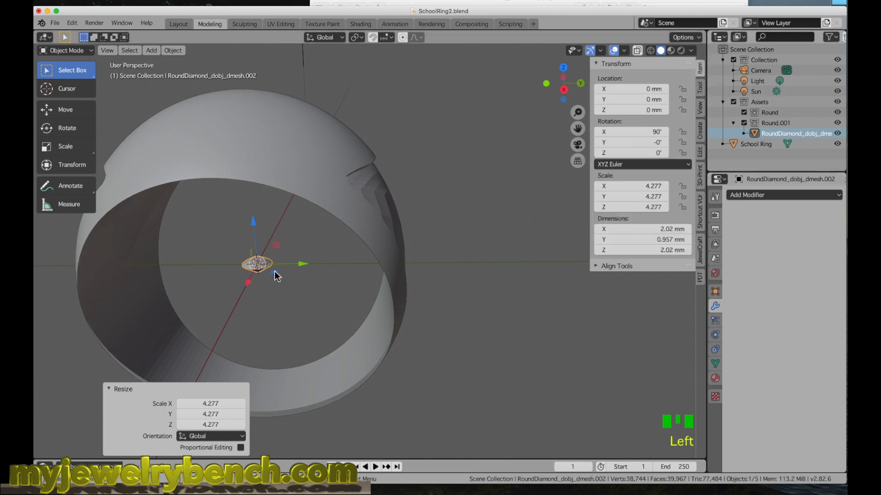
Scale the round diamond up to about 10 mm in diameter and move it up about 9.78 mm along Z to the ring's crown
key(s)
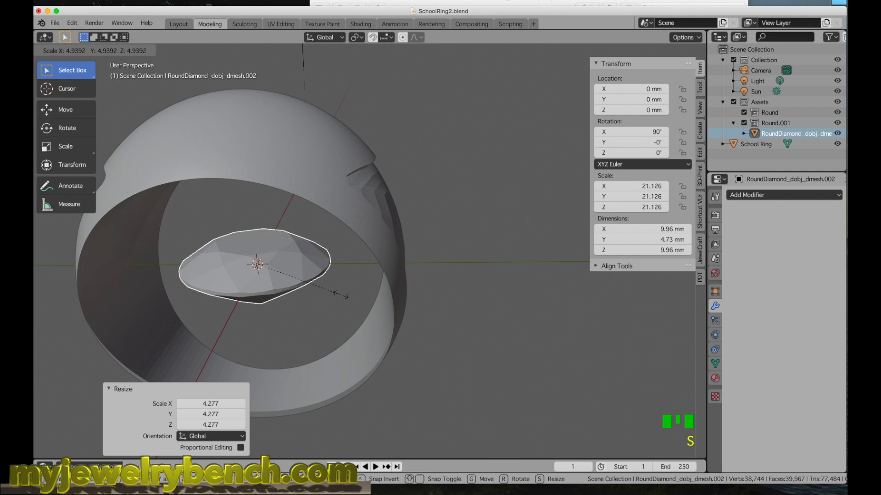
click(342, 295)
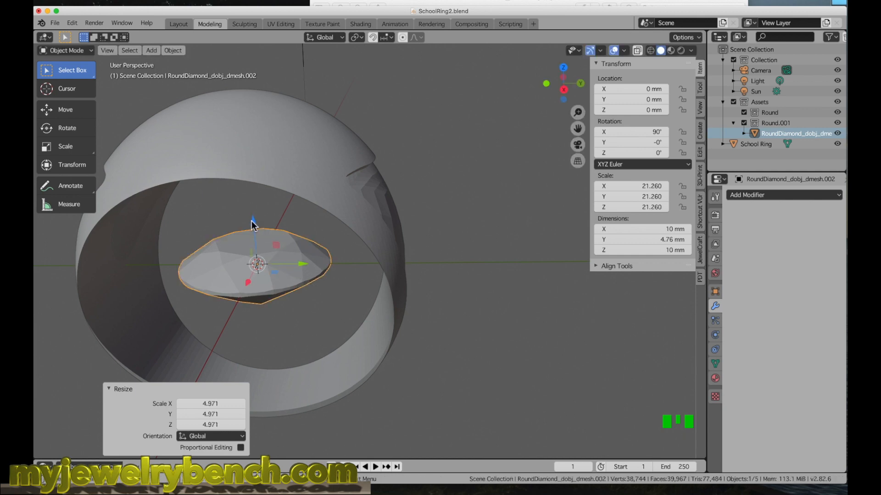
drag(253, 223, 231, 75)
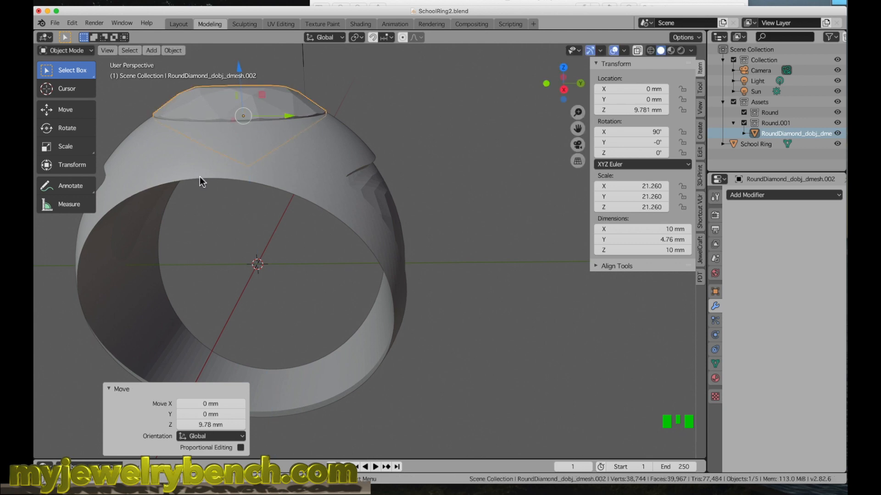
scroll(250, 193, down, 2)
mouse_move(252, 141)
middle_down()
mouse_move(300, 167)
mouse_move(255, 155)
middle_up()
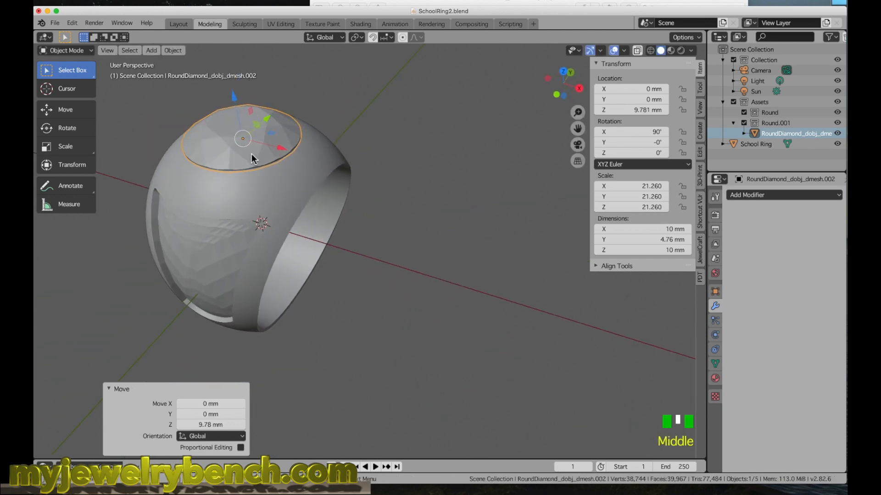
scroll(248, 150, up, 3)
middle_drag(389, 163, 319, 156)
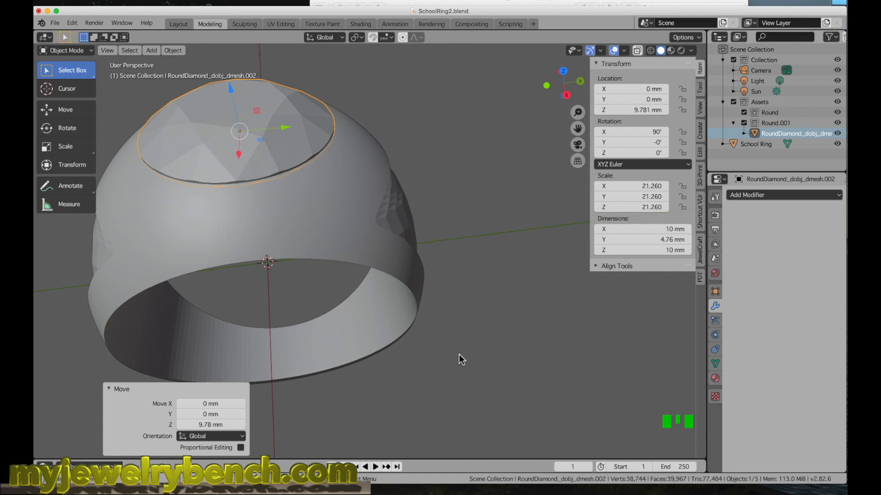
Scale the diamond down uniformly by about 0.897 and raise it about 0.34 mm along Z
key(s)
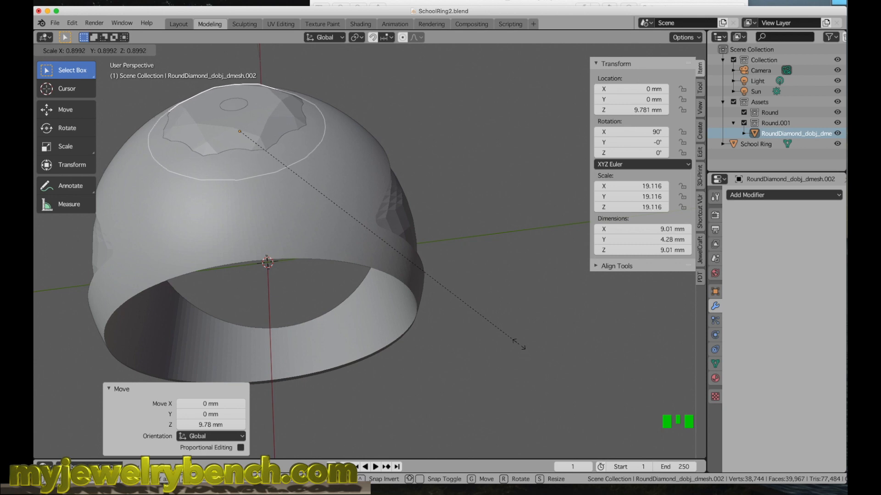
click(522, 343)
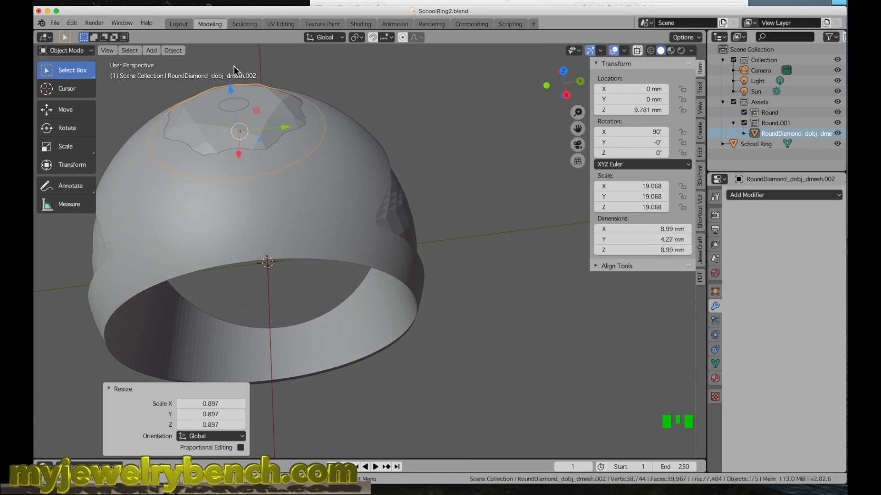
drag(230, 89, 226, 83)
scroll(459, 228, down, 2)
middle_drag(287, 162, 268, 130)
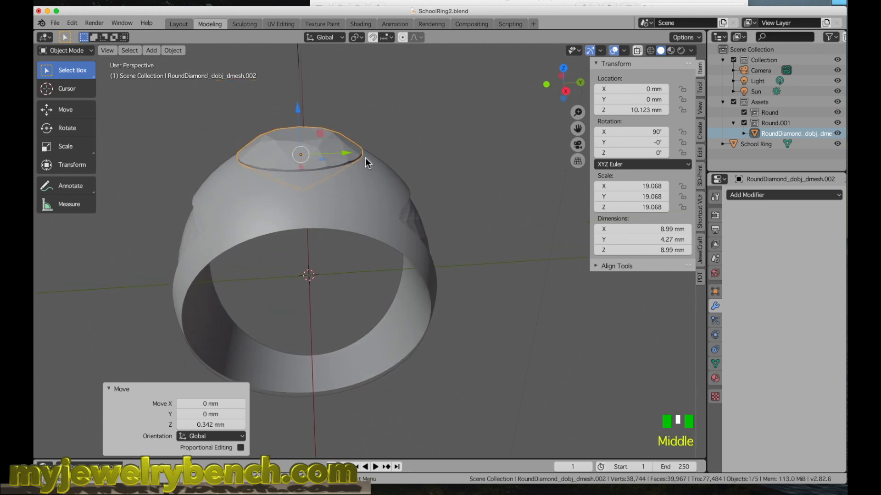
Apply the diamond's rotation and scale, and select the school ring
key(ctrl+a)
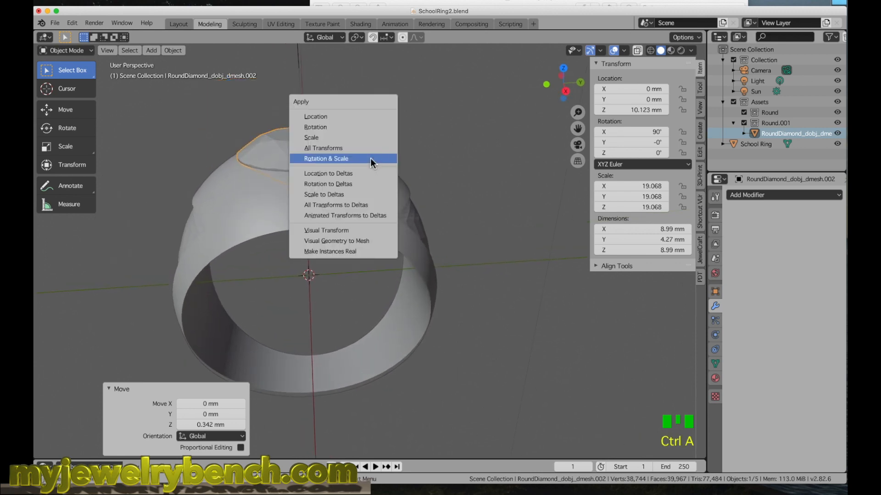
click(371, 158)
middle_drag(297, 199, 304, 132)
middle_drag(274, 167, 237, 180)
click(359, 210)
middle_drag(275, 214, 208, 213)
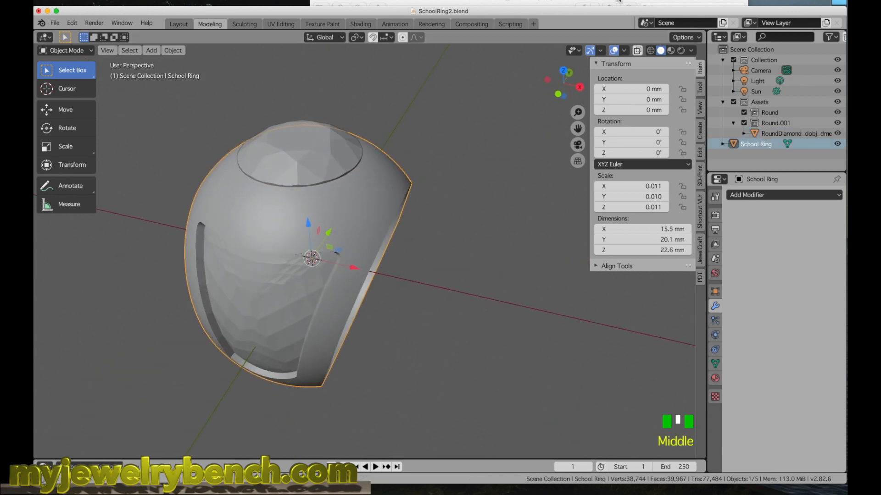
Compare the area around the stone with the school ring reference photo
click(616, 4)
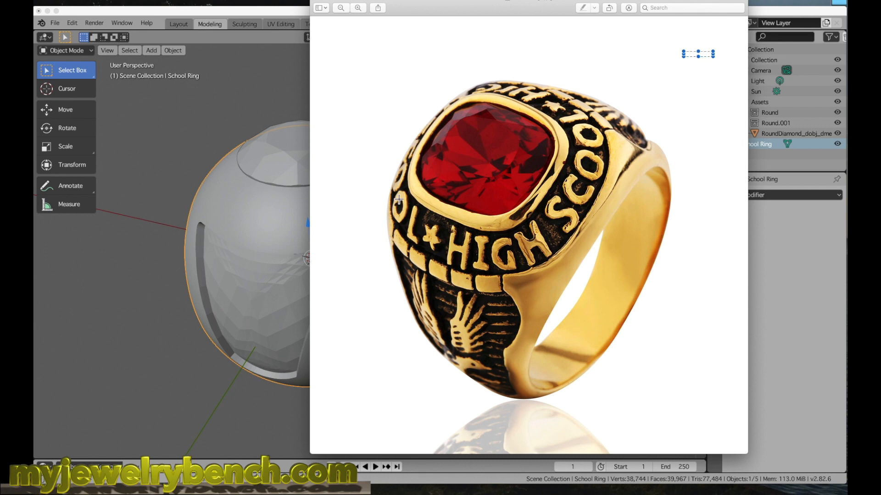
click(202, 179)
middle_drag(289, 95, 276, 197)
Enter Edit Mode on the school ring, clear the mesh selection and switch to face selection
key(Tab)
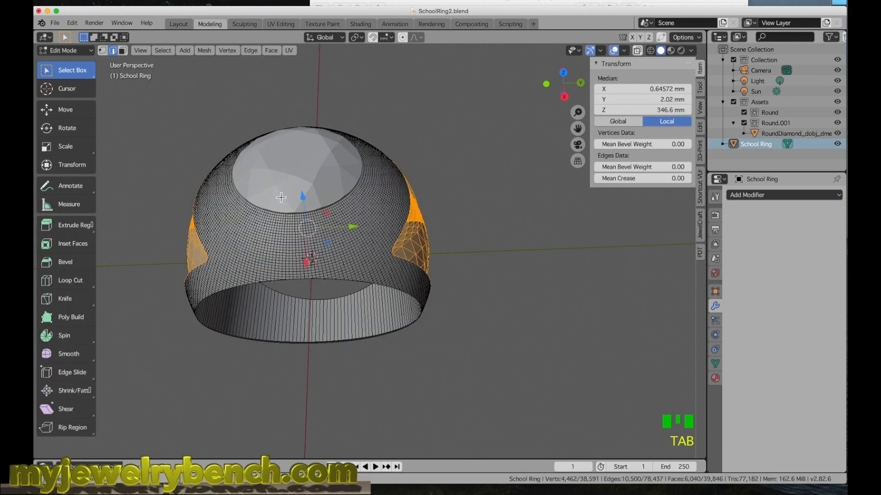
middle_drag(255, 239, 288, 217)
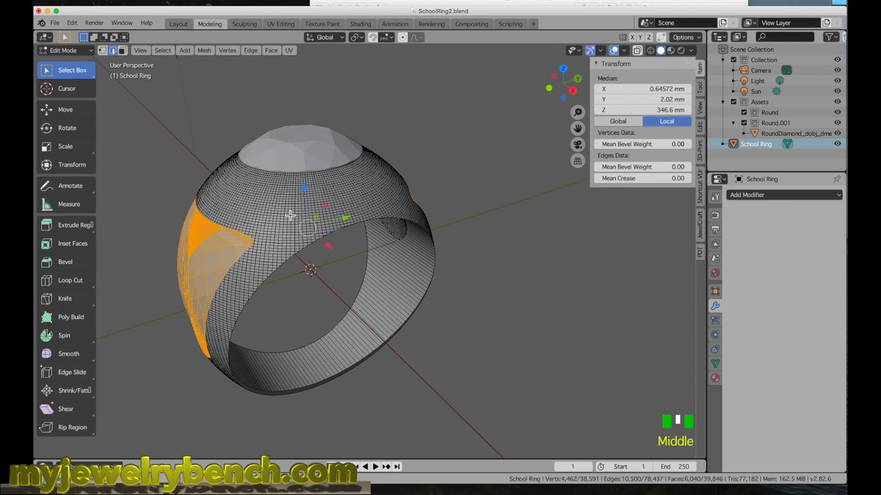
key(a)
key(a)
key(a)
key(a)
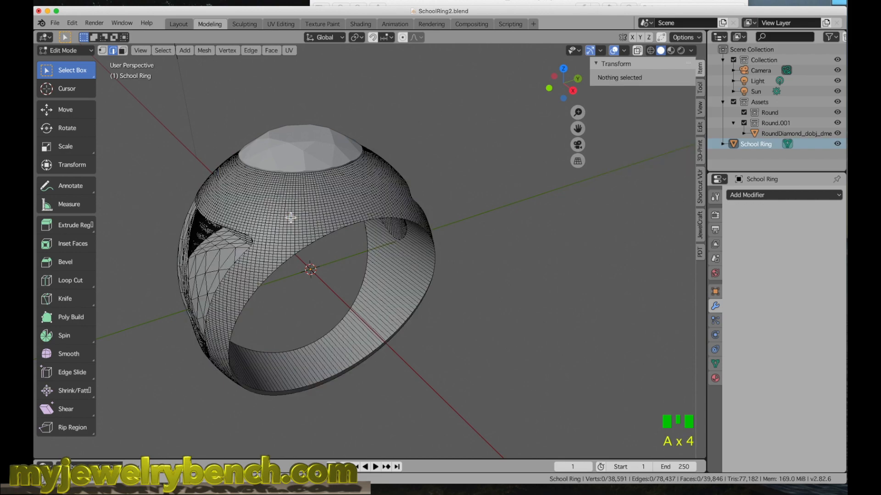
middle_drag(290, 218, 301, 216)
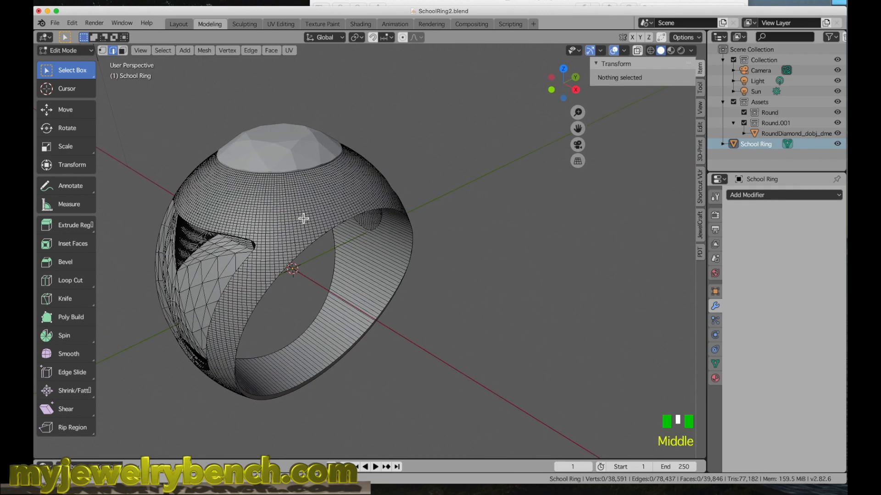
scroll(252, 227, up, 4)
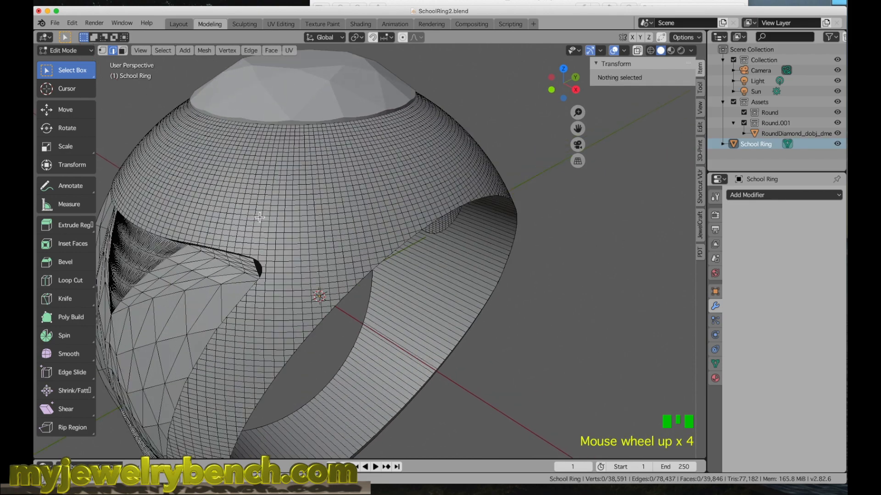
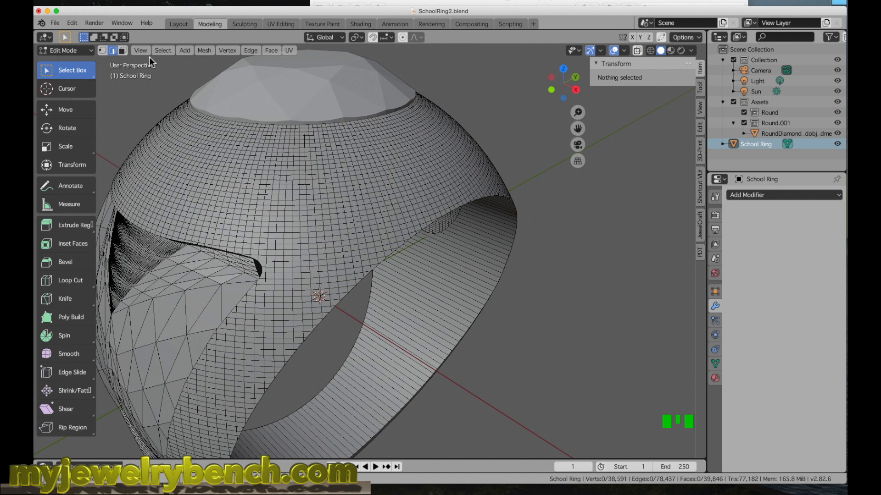
click(122, 51)
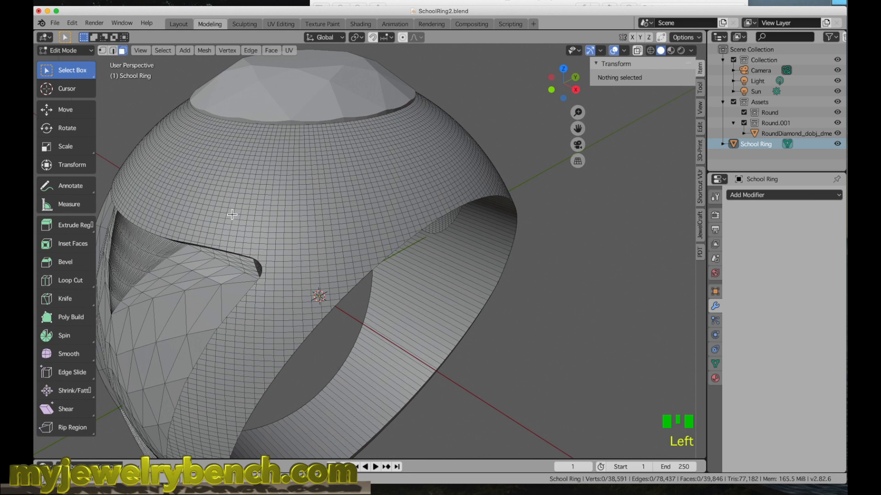
Select eleven adjacent horizontal face loops around the ring's dome, between the shield recesses and the diamond
scroll(232, 214, up, 2)
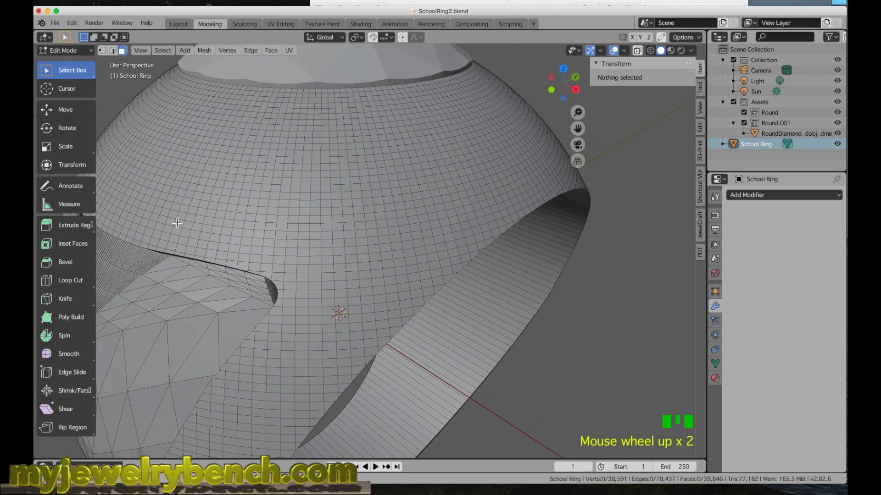
alt+shift+click(489, 207)
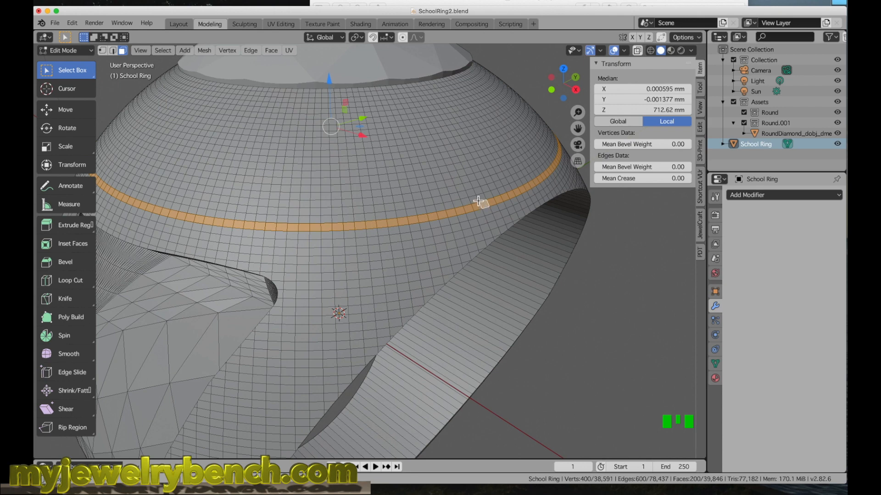
alt+shift+click(478, 201)
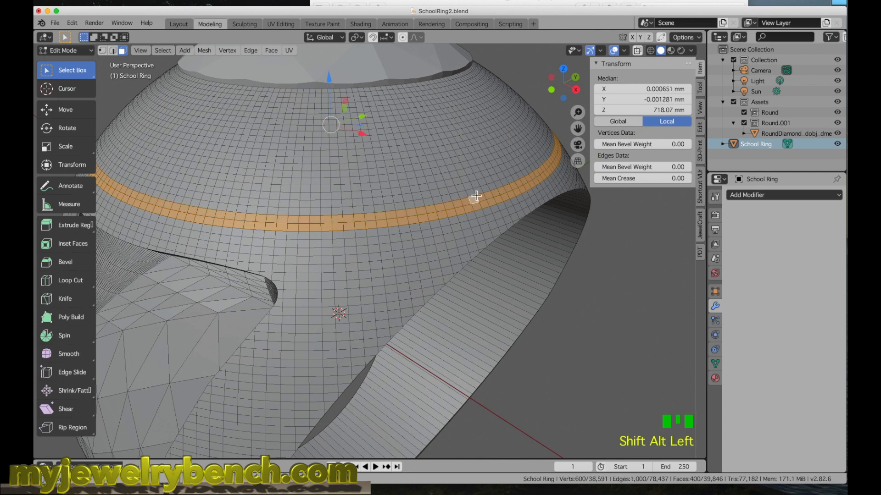
alt+shift+click(475, 196)
alt+shift+click(471, 189)
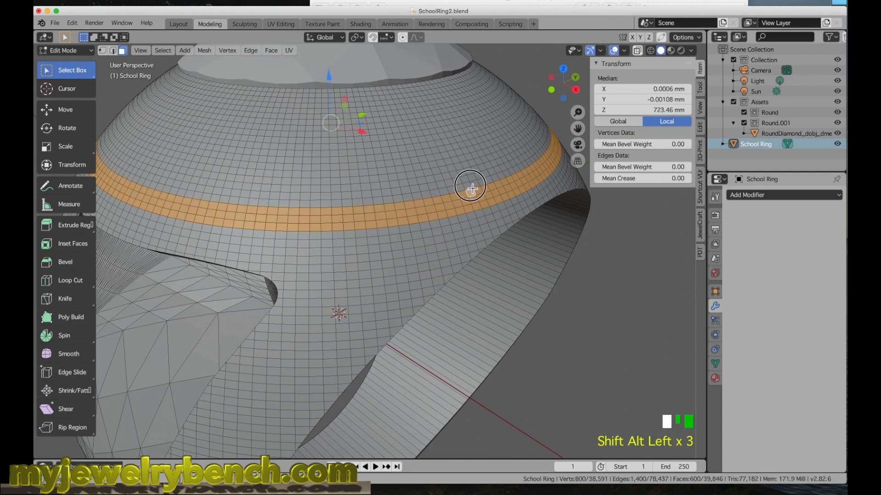
alt+shift+click(467, 181)
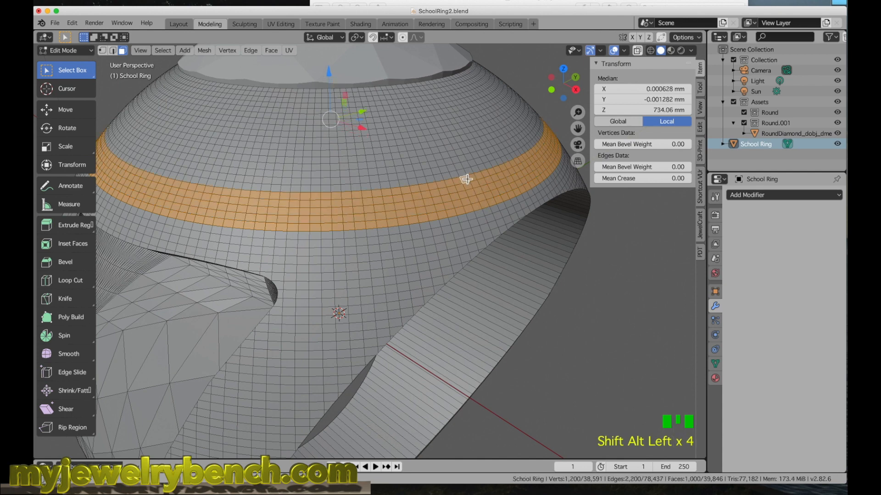
alt+shift+click(462, 173)
alt+shift+click(458, 167)
alt+shift+click(458, 163)
alt+shift+click(455, 155)
alt+shift+click(453, 152)
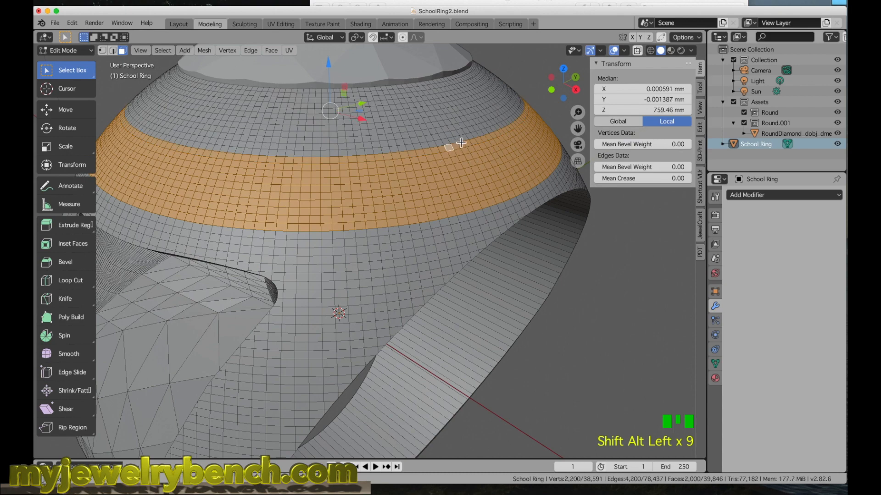
alt+shift+click(459, 140)
Extrude the selected face band and scale it inward uniformly by about 0.945 to form a recessed channel
middle_drag(495, 187, 428, 199)
scroll(314, 188, down, 3)
middle_drag(316, 187, 380, 175)
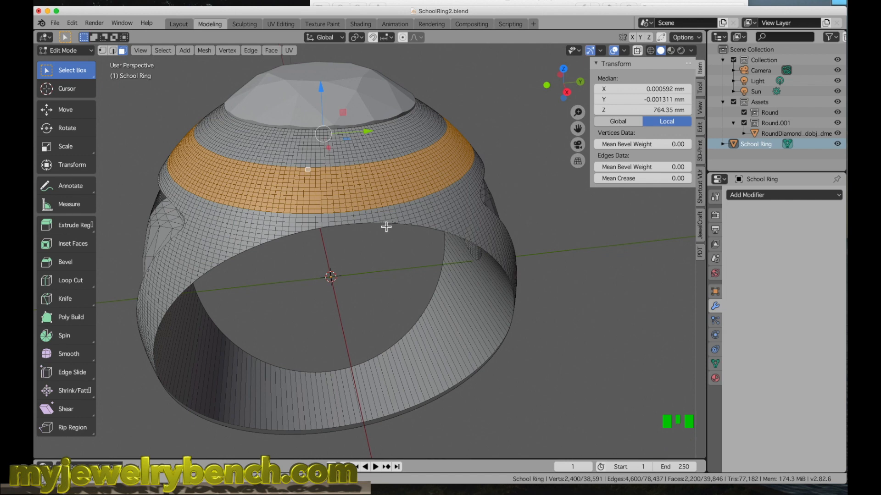
key(e)
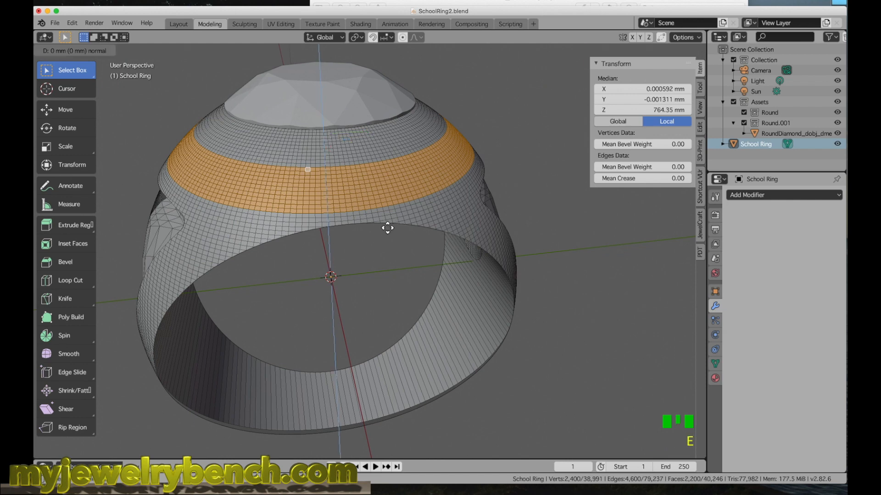
key(s)
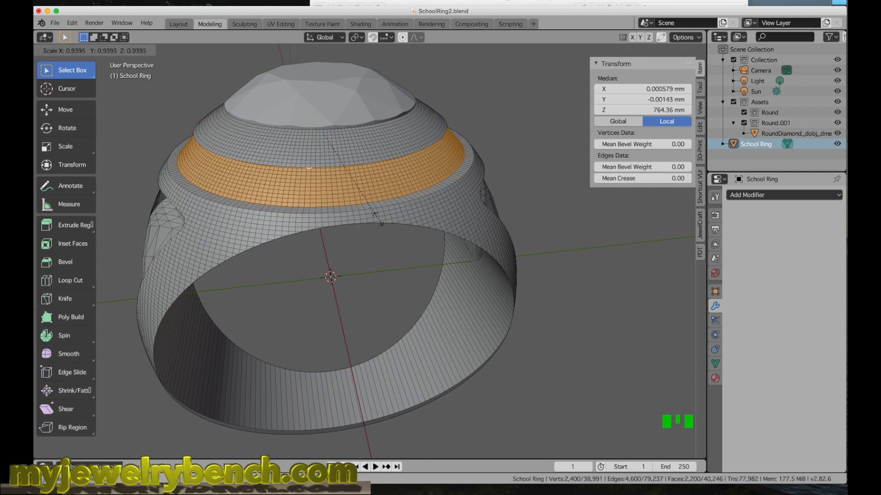
click(381, 221)
middle_drag(381, 221, 347, 208)
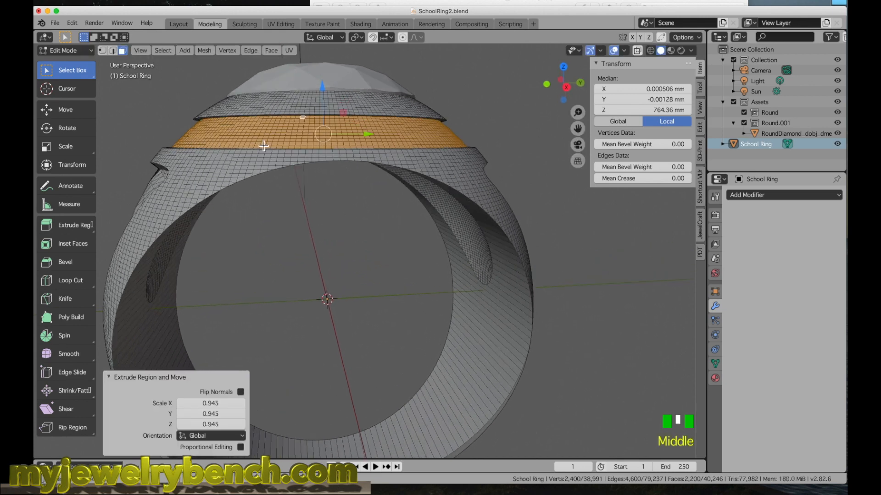
Lower the recessed band about 0.19 mm along Z and scale it along Z by about 0.924
click(324, 88)
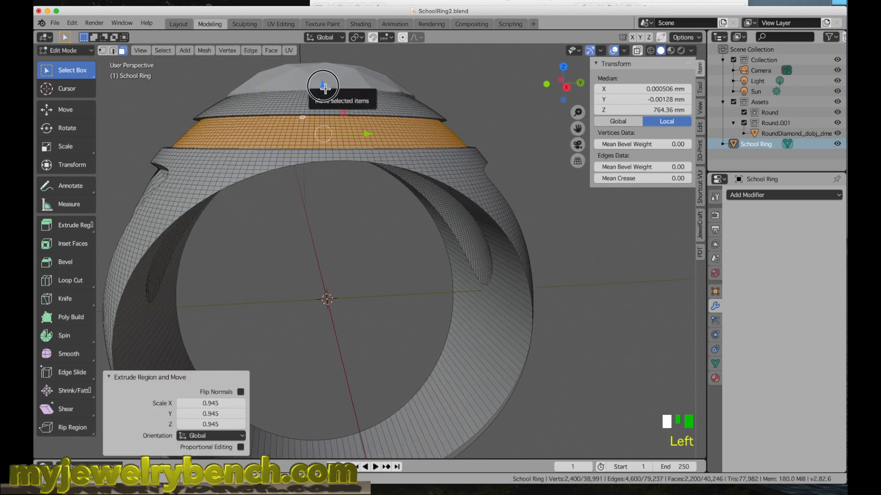
drag(325, 90, 324, 94)
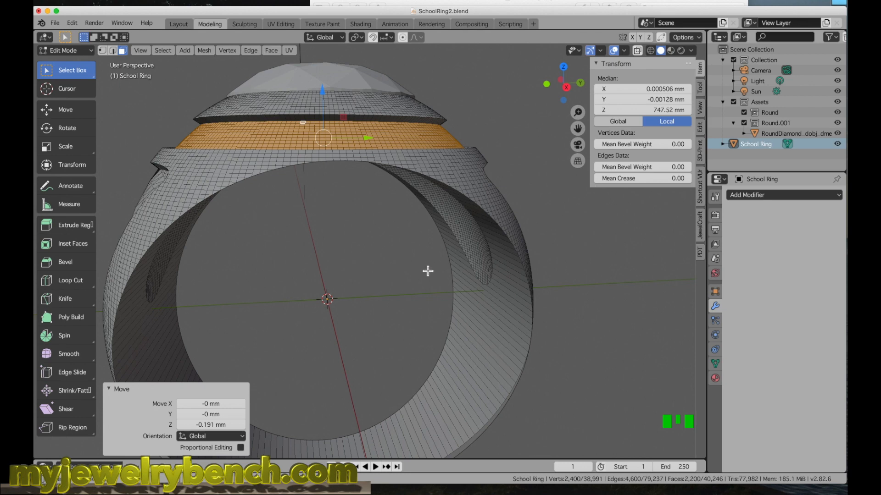
key(s)
key(z)
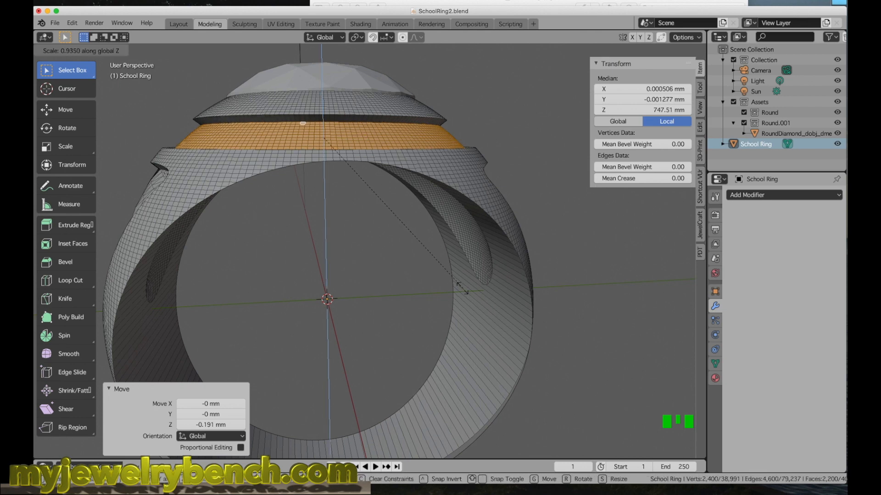
click(461, 286)
middle_drag(401, 243, 401, 253)
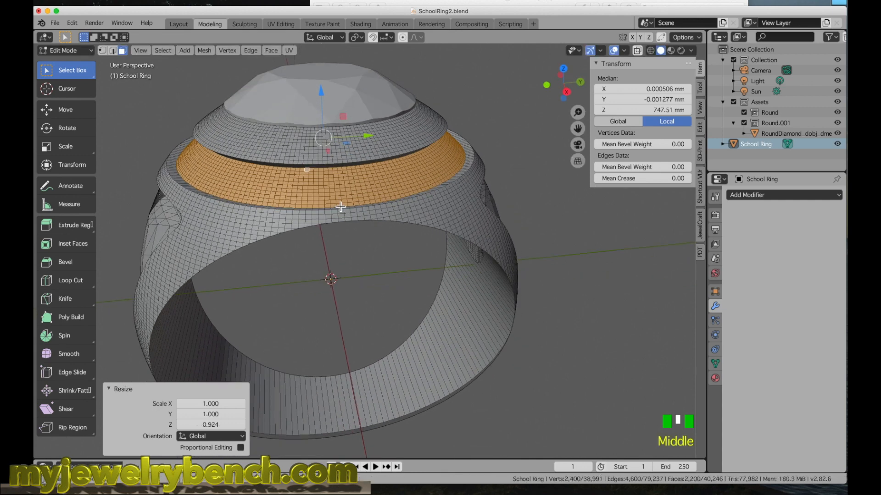
Return to Object Mode, compare the ring's recessed band with the reference photo and deselect the ring
key(Tab)
middle_drag(258, 202, 182, 153)
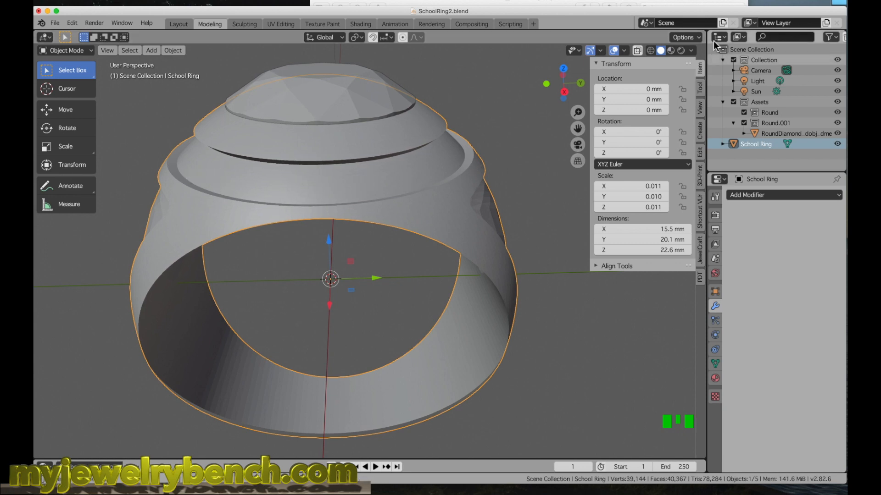
click(682, 4)
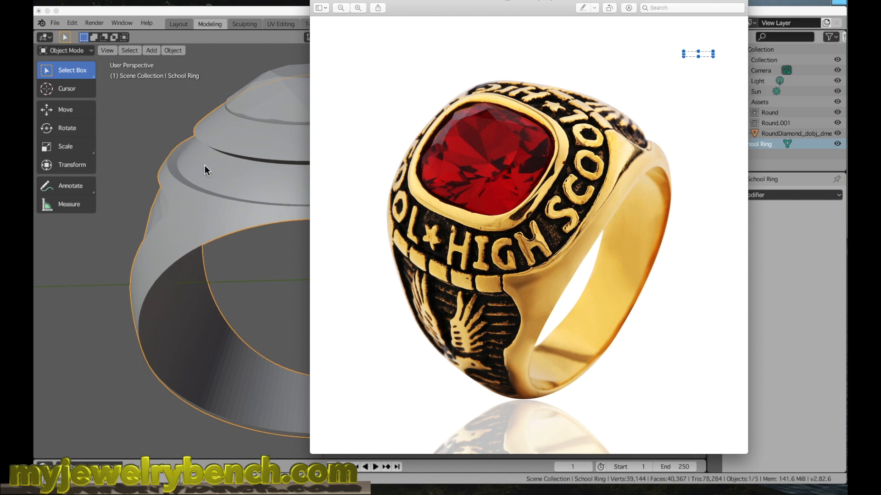
click(158, 137)
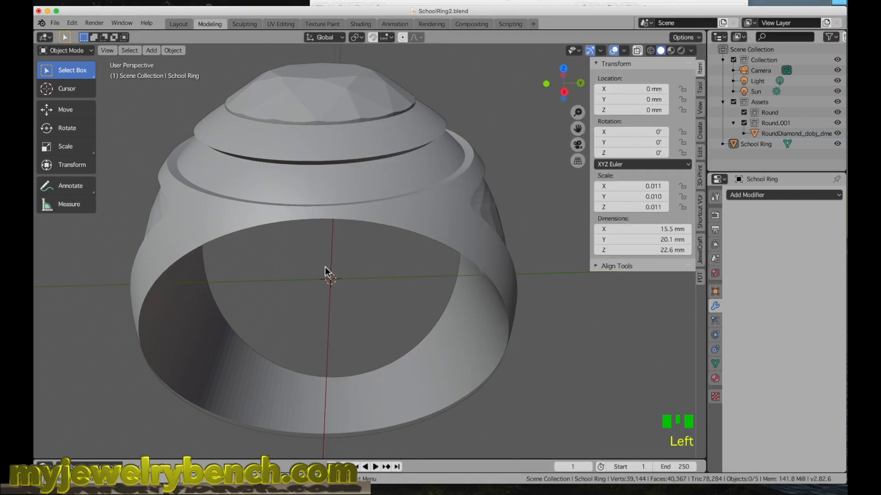
Raise the round diamond about 1.46 mm along Z and compare the stone's height with the reference photo
middle_drag(299, 260, 356, 248)
scroll(336, 263, down, 1)
scroll(351, 270, down, 2)
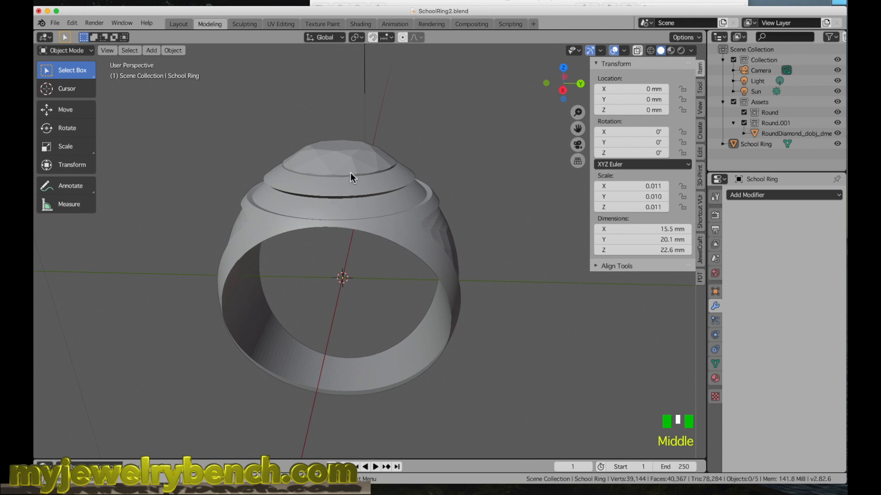
click(326, 159)
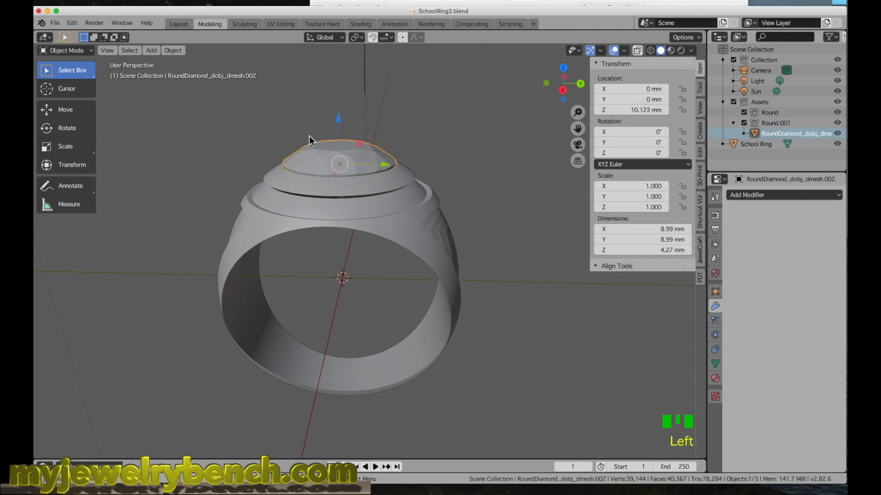
middle_drag(356, 159, 315, 201)
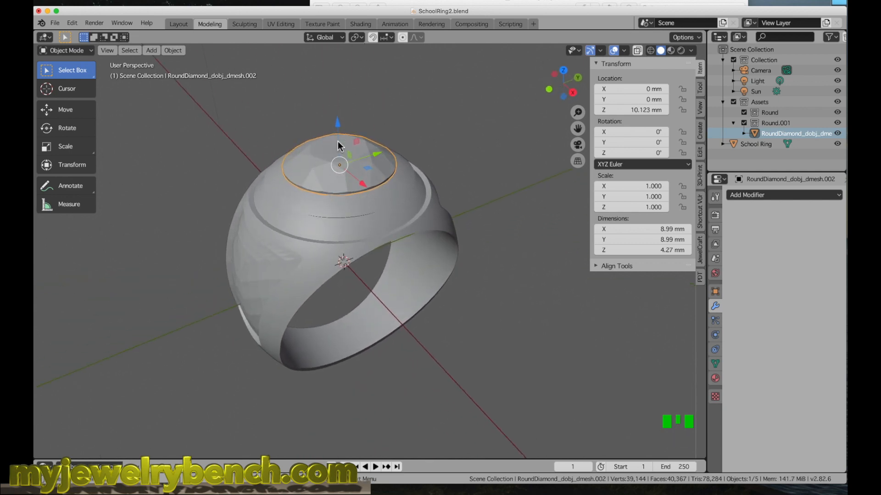
mouse_move(338, 122)
mouse_down()
mouse_move(338, 102)
mouse_move(337, 129)
mouse_move(336, 111)
mouse_up()
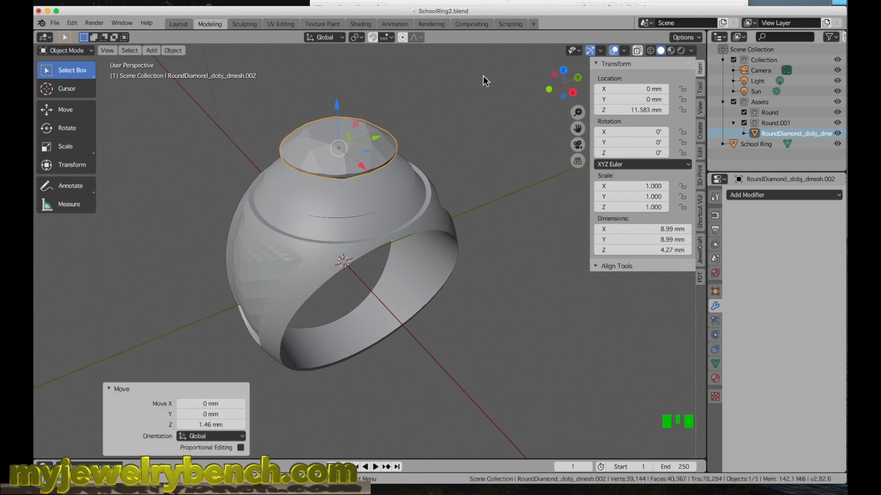
click(609, 3)
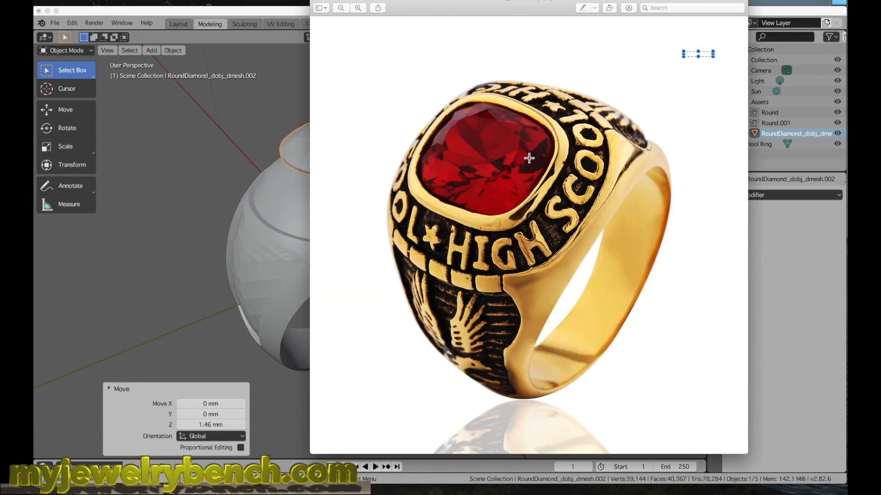
click(229, 153)
click(316, 185)
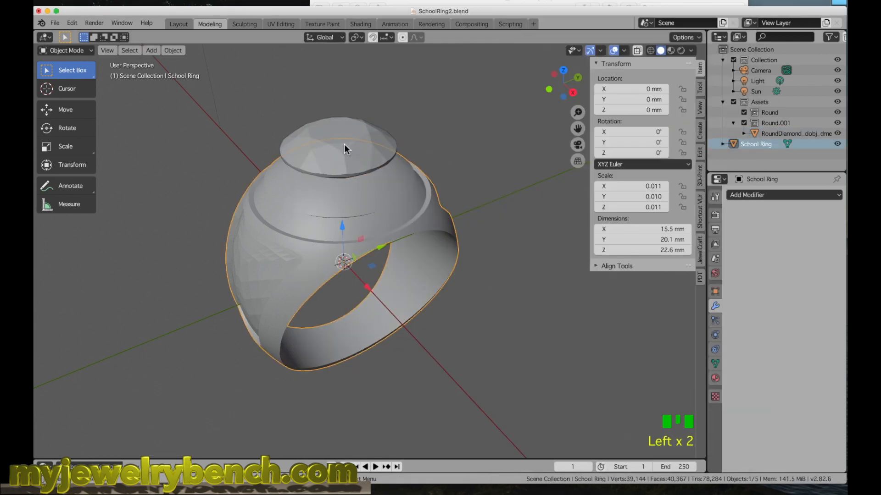
click(330, 137)
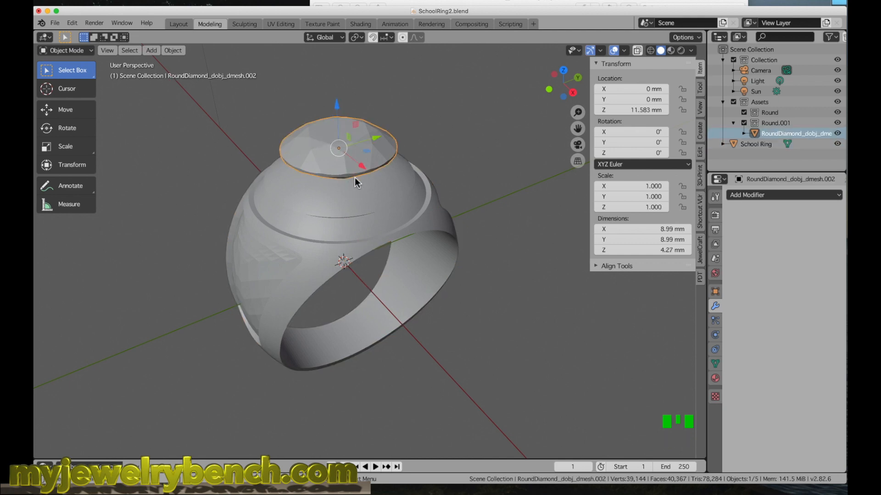
Add a mesh cylinder at the origin and set its X, Y and Z dimensions to 9 mm each
key(shift+a)
mouse_move(355, 178)
mouse_move(315, 167)
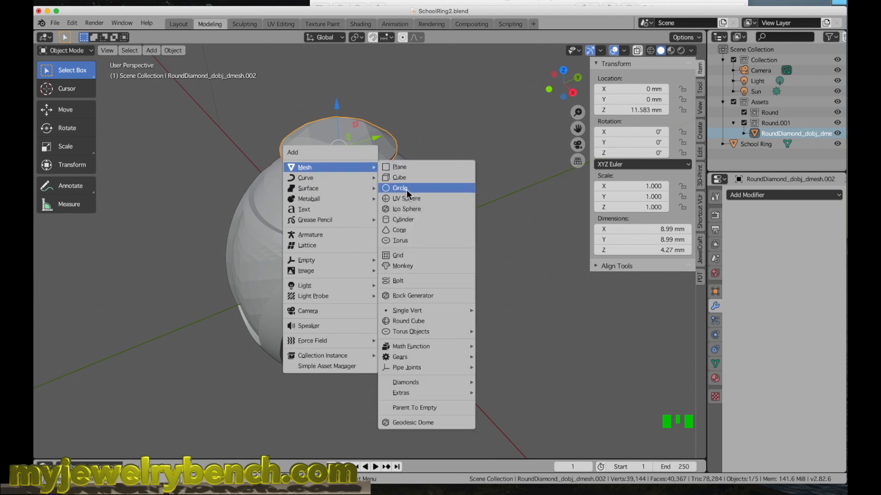
click(409, 221)
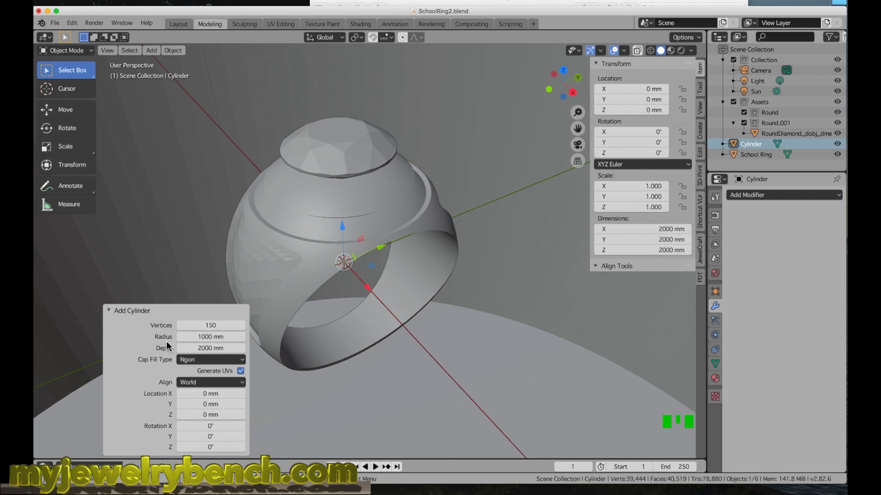
click(668, 229)
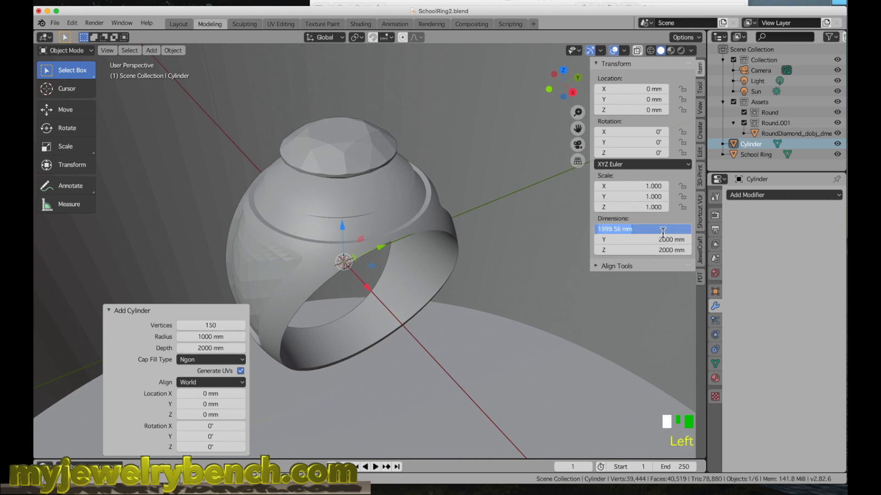
text(9)
key(Tab)
text(9)
key(Tab)
text(9)
key(Tab)
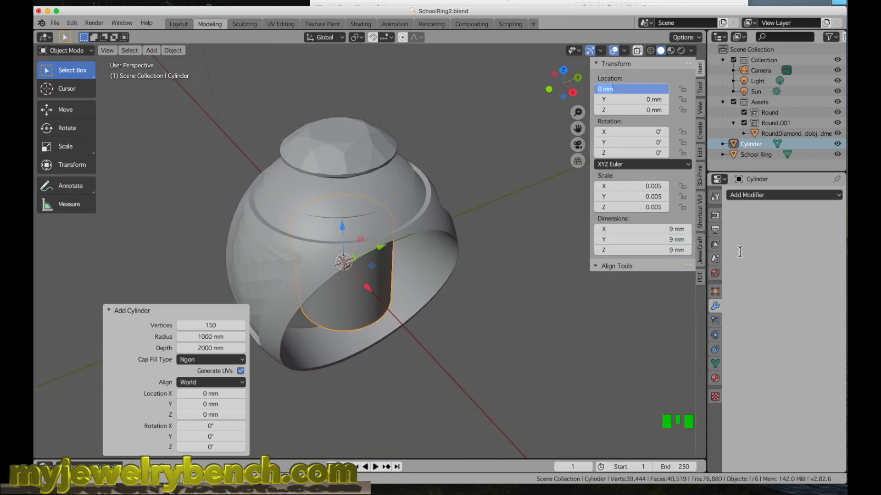
Move the cylinder up about 8.85 mm along Z so it passes through the ring's top
click(343, 228)
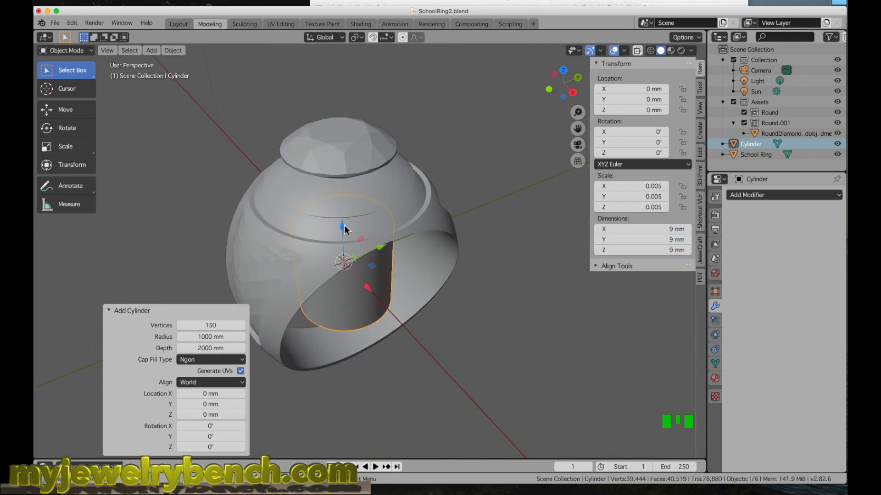
drag(343, 227, 336, 141)
middle_drag(481, 230, 309, 133)
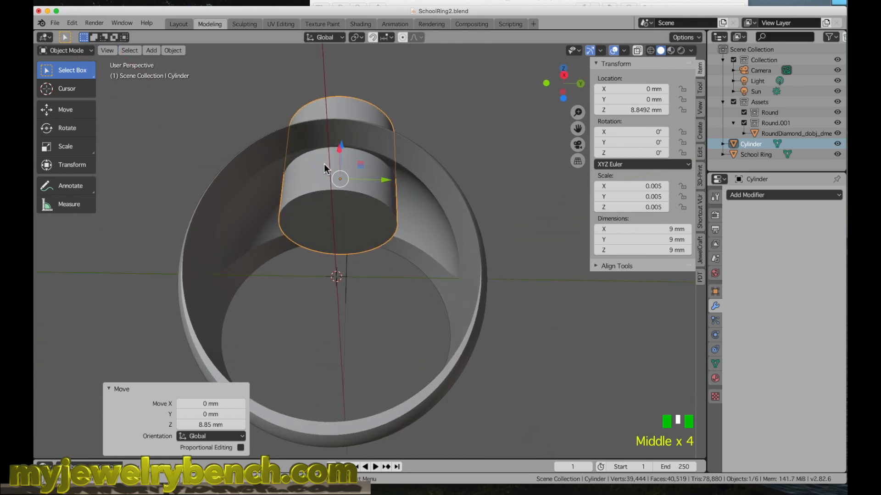
Taper the cylinder by scaling its bottom face uniformly to about 0.414 in Edit Mode, and return to Object Mode
click(315, 194)
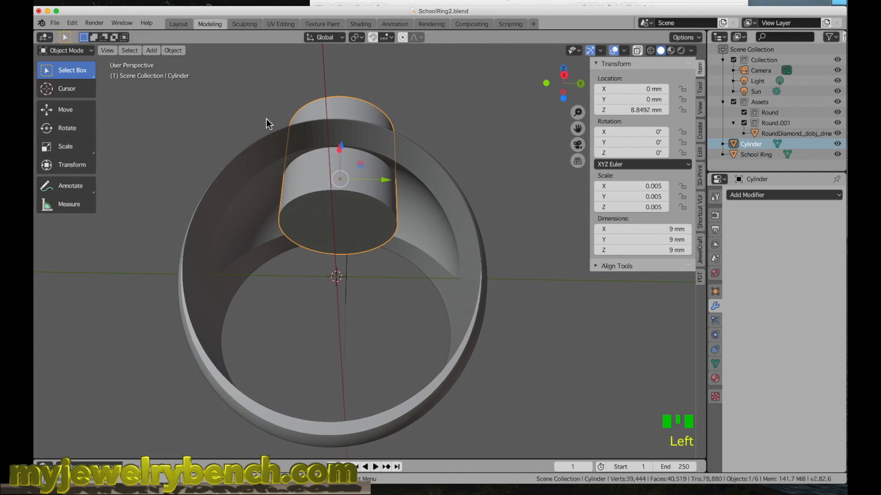
key(Tab)
click(123, 50)
click(330, 215)
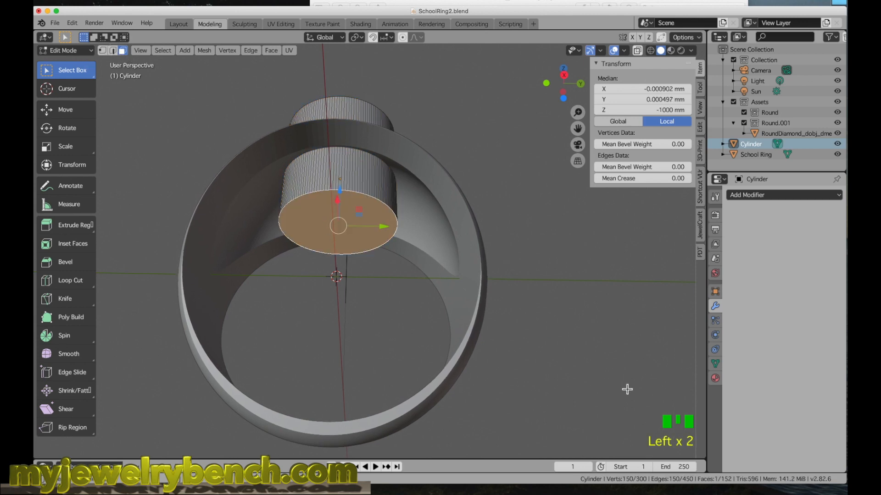
key(s)
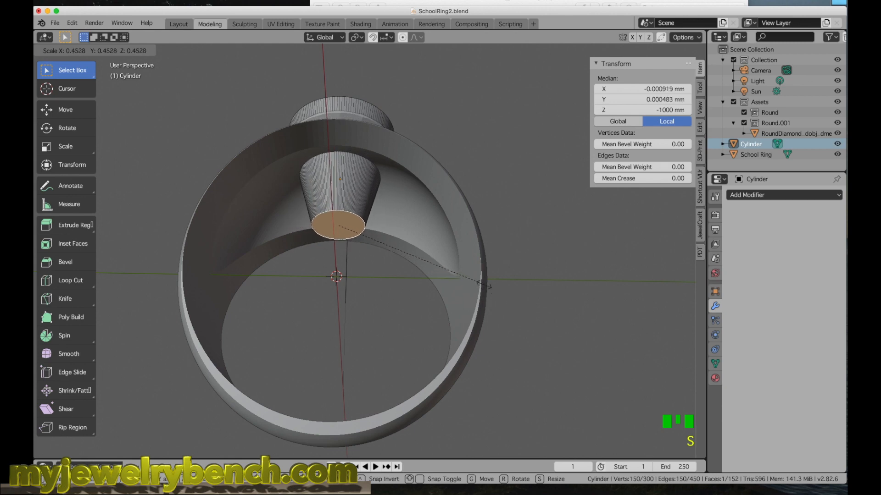
click(470, 279)
middle_drag(472, 279, 458, 315)
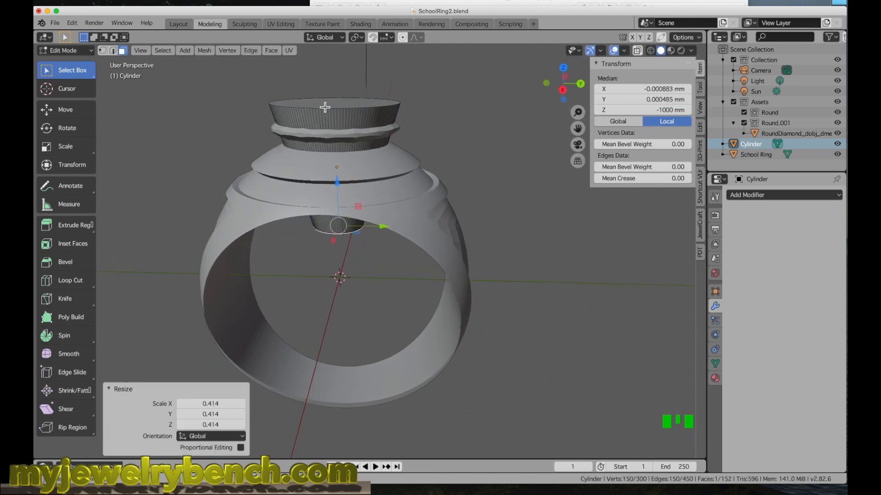
click(329, 141)
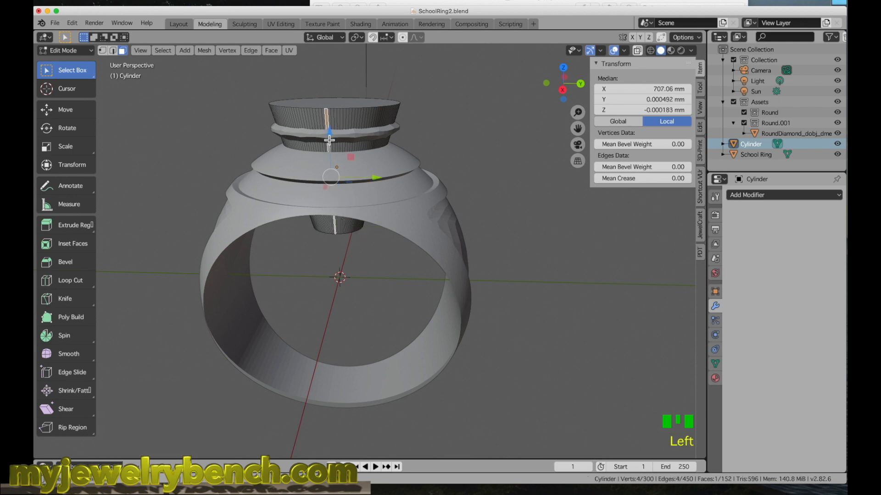
key(Tab)
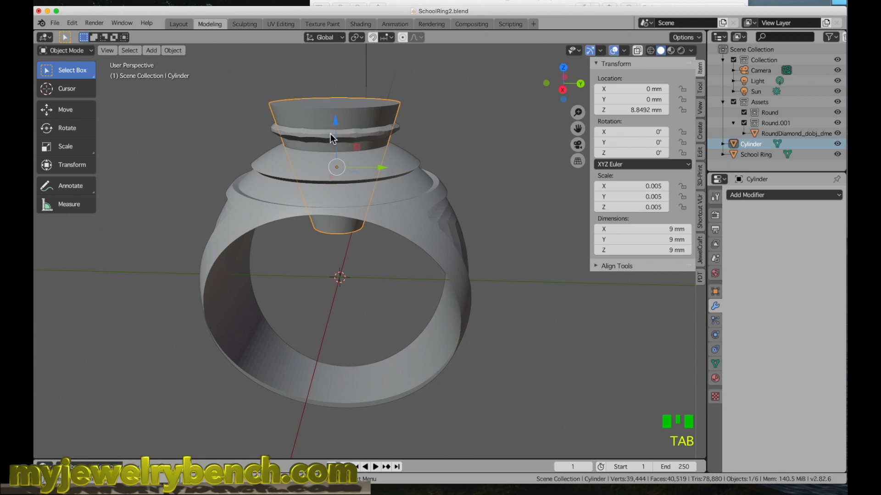
Lower the diamond along Z inside the tapered cylinder and scale the cylinder up uniformly by about 1.312
click(330, 139)
drag(335, 90, 337, 111)
click(321, 115)
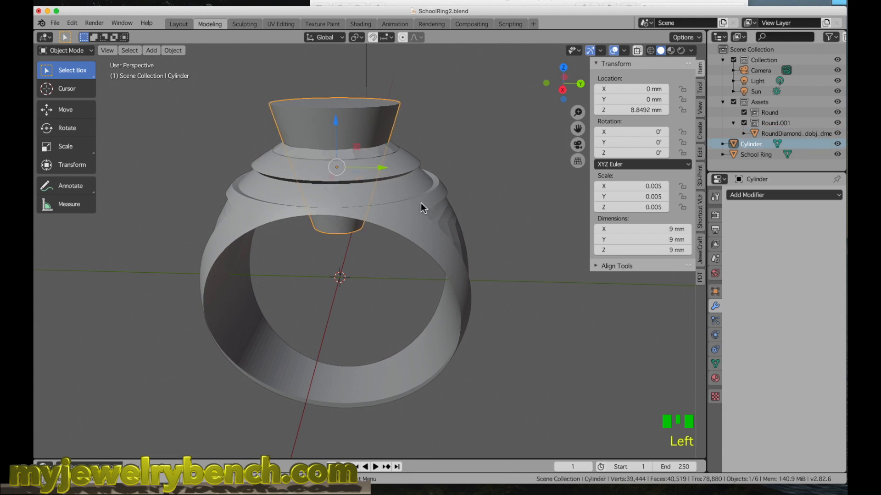
key(s)
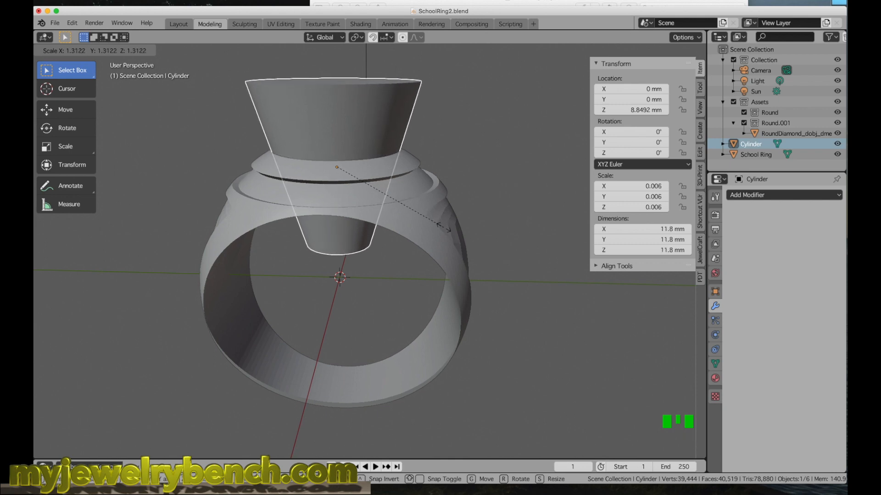
click(444, 228)
mouse_move(446, 220)
middle_down()
mouse_move(477, 211)
mouse_move(479, 160)
mouse_move(448, 142)
mouse_move(442, 232)
middle_up()
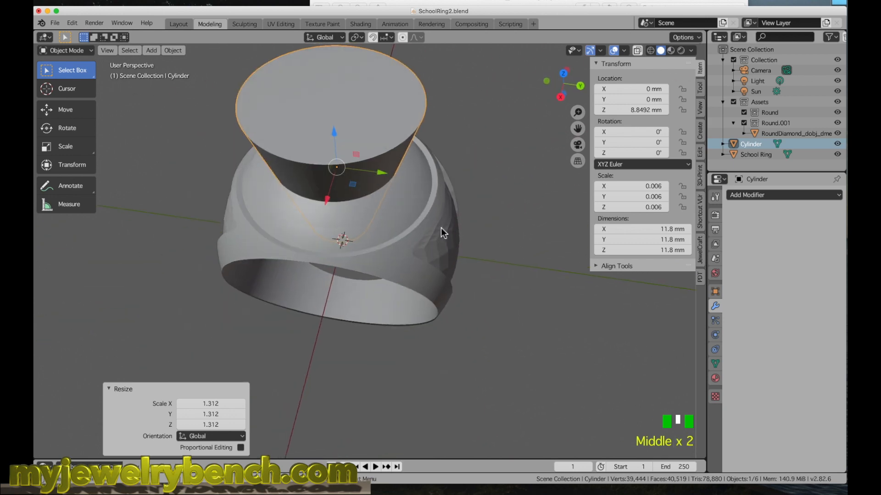
middle_drag(360, 148, 417, 134)
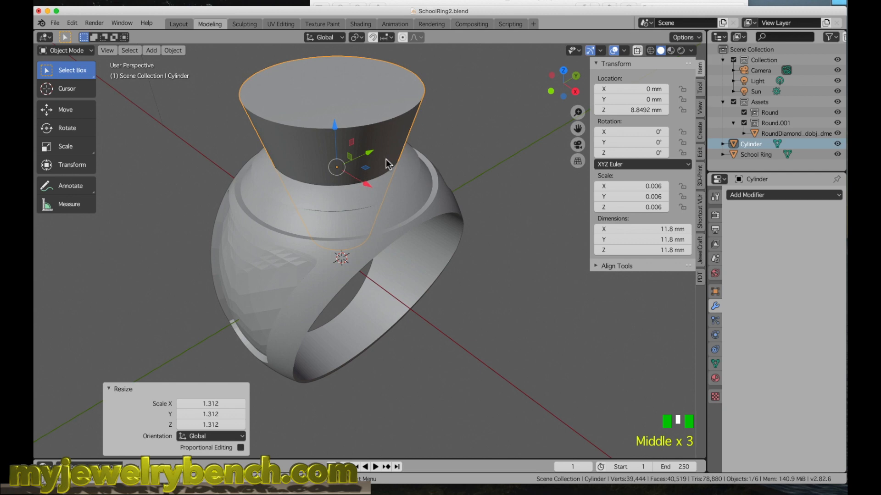
Subtract the tapered cylinder from the school ring with an Auto Boolean Difference to cut the stone's seat
click(281, 94)
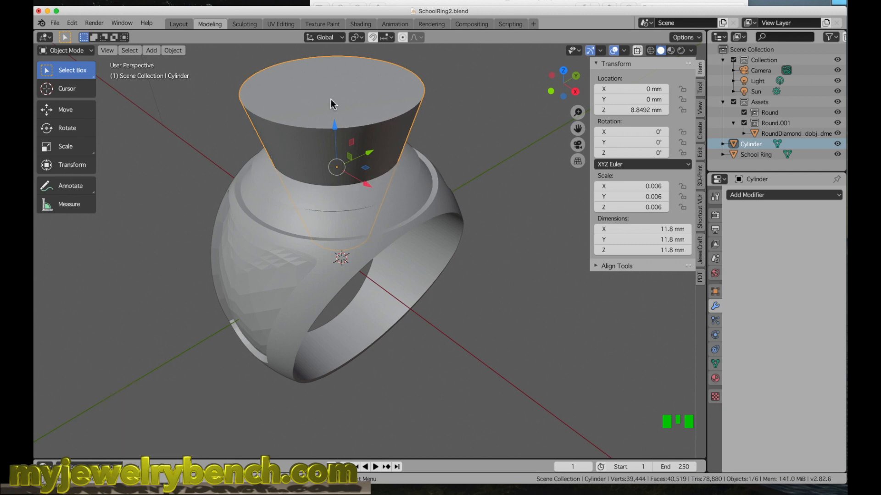
shift+click(419, 220)
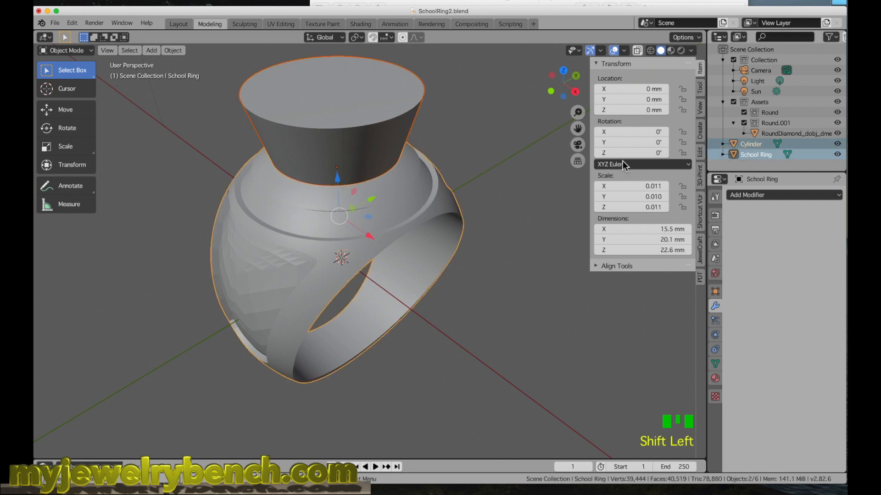
click(700, 153)
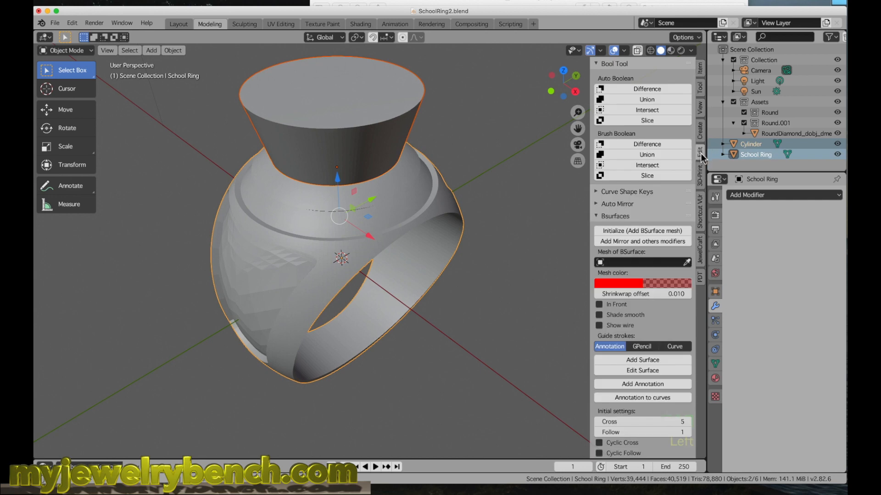
click(647, 90)
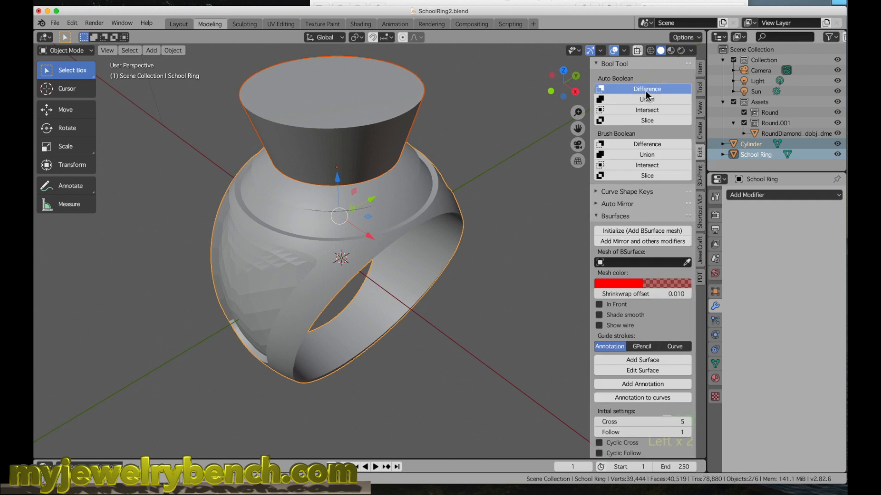
middle_drag(396, 176, 359, 103)
middle_drag(323, 168, 315, 221)
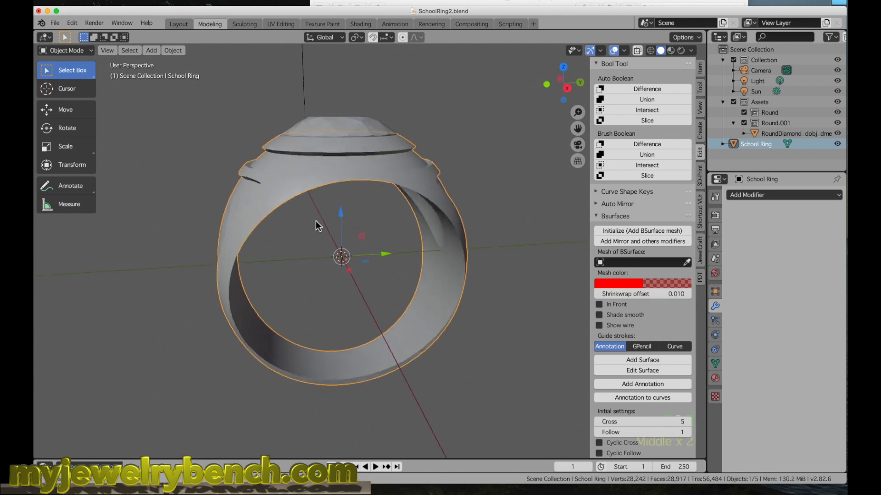
Lift the diamond about 9.27 mm along Z clear of the ring and examine the tapered hole cut through the top
click(348, 131)
drag(338, 94, 338, 27)
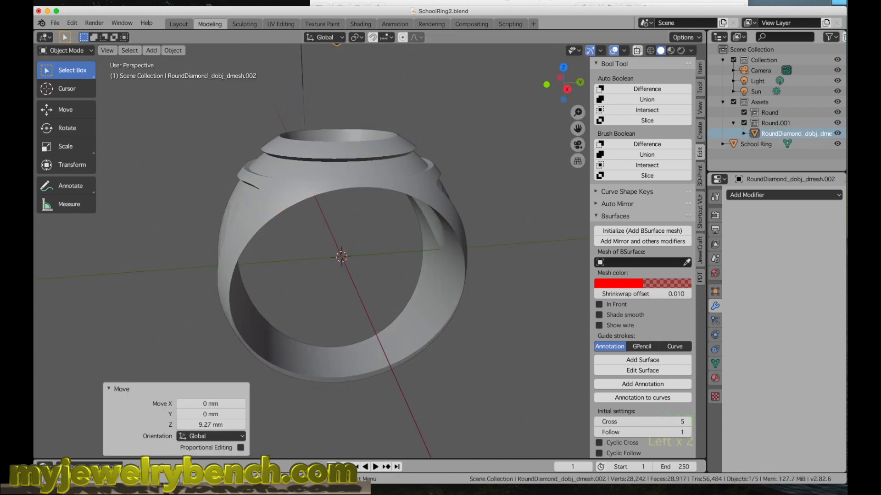
middle_drag(335, 350, 379, 257)
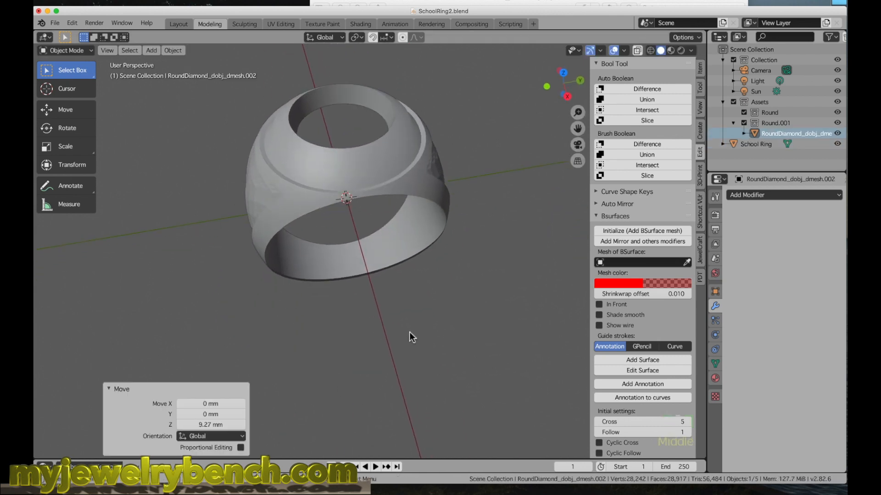
click(375, 182)
scroll(373, 323, down, 3)
scroll(379, 227, up, 4)
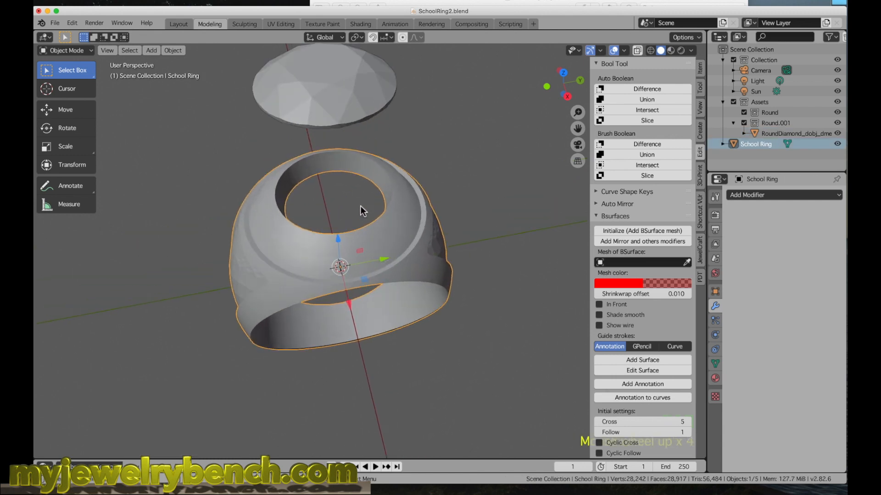
scroll(361, 205, up, 3)
scroll(395, 158, up, 3)
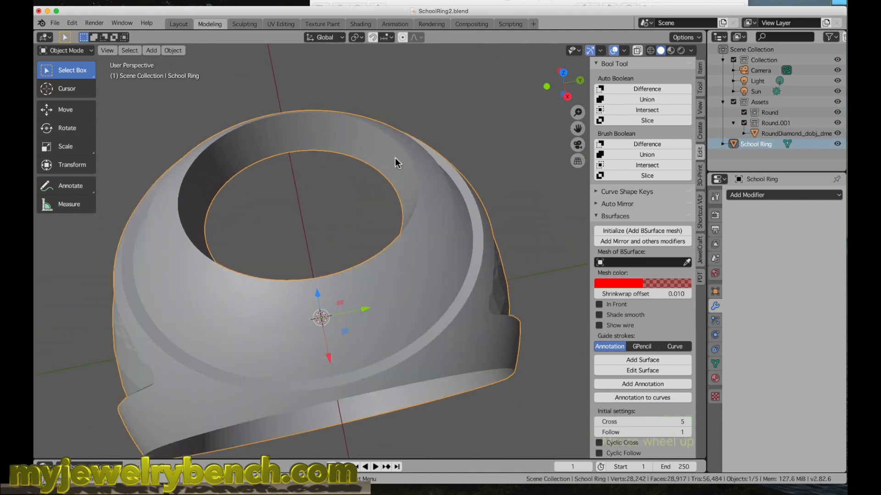
middle_drag(378, 177, 287, 84)
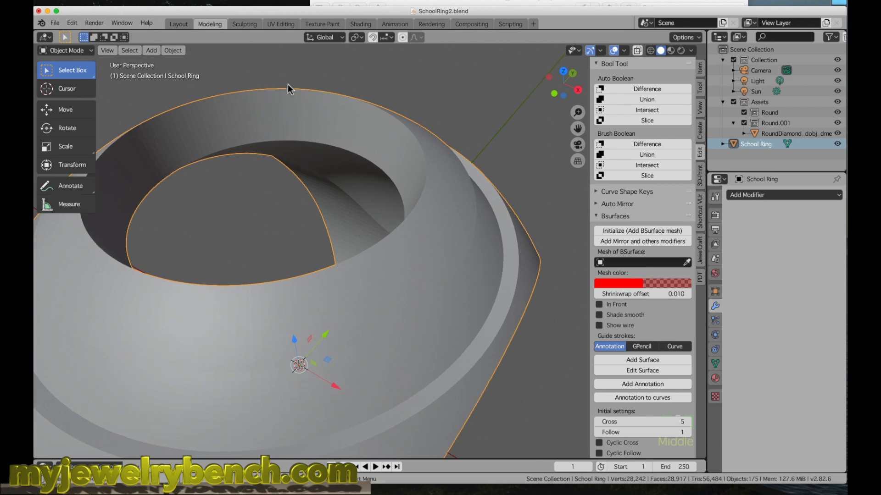
middle_drag(393, 127, 302, 109)
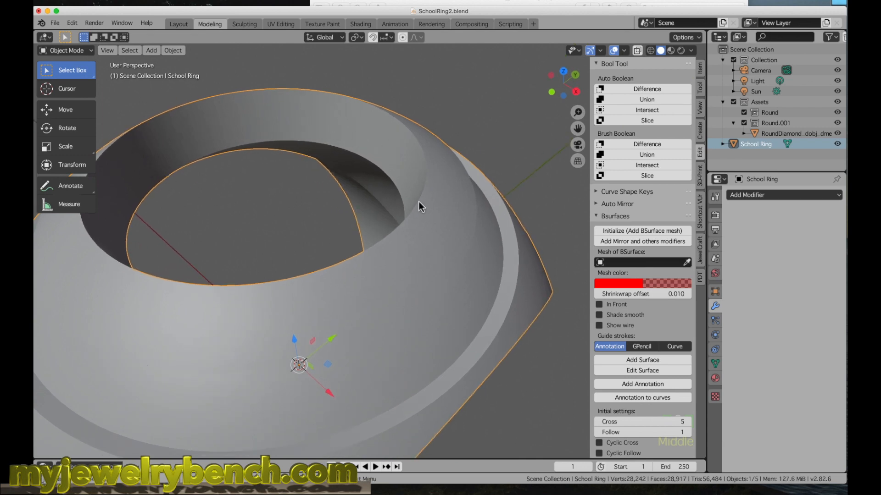
scroll(299, 214, down, 6)
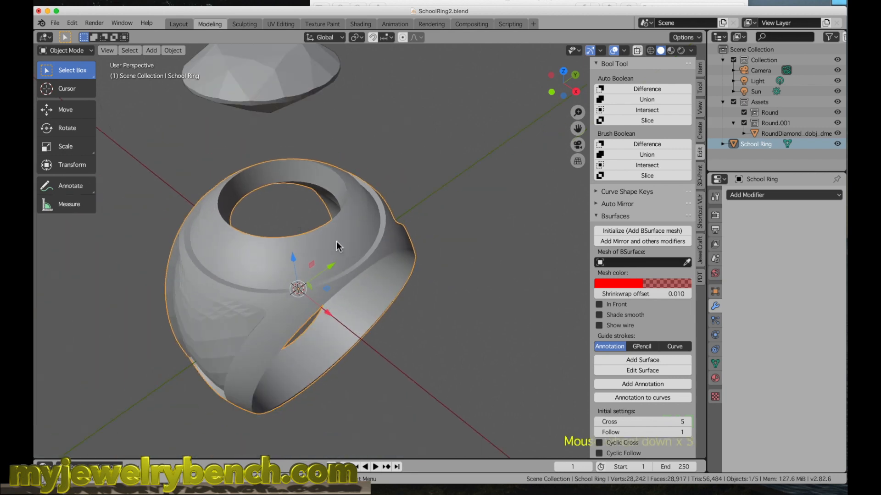
middle_drag(351, 255, 339, 250)
Lower the diamond about 9.42 mm along Z back into the tapered hole and check its fit in the ring
click(266, 77)
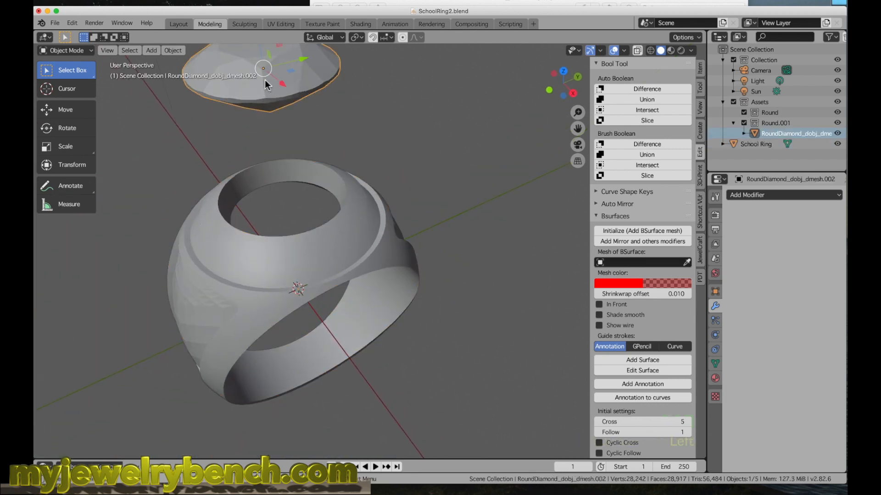
drag(261, 52, 282, 184)
middle_drag(429, 174, 367, 218)
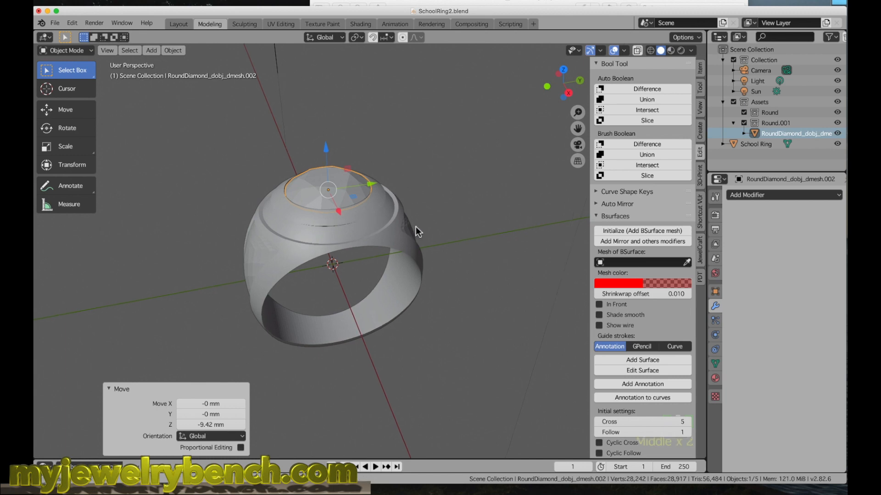
middle_drag(416, 231, 460, 227)
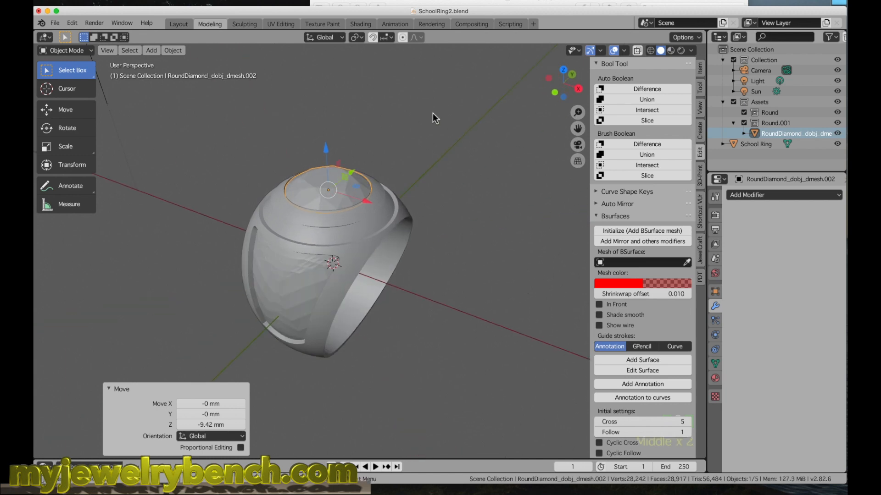
middle_drag(351, 256, 324, 254)
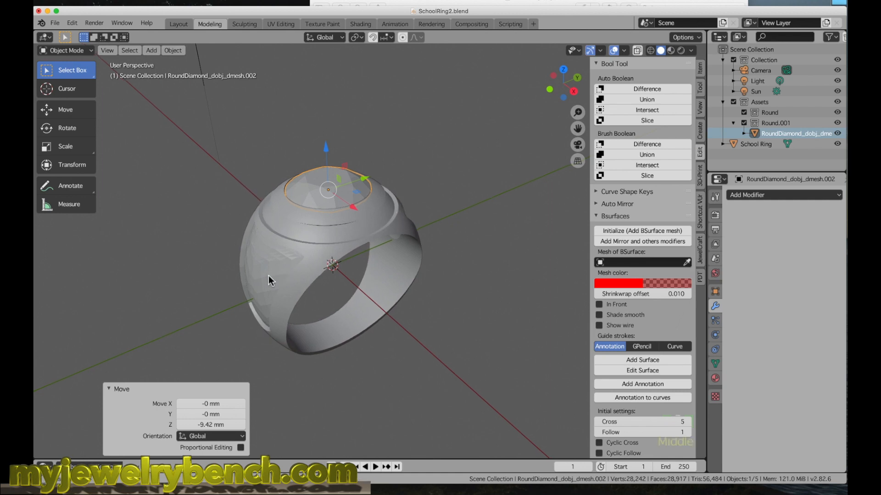
middle_drag(269, 276, 312, 265)
middle_drag(372, 291, 307, 249)
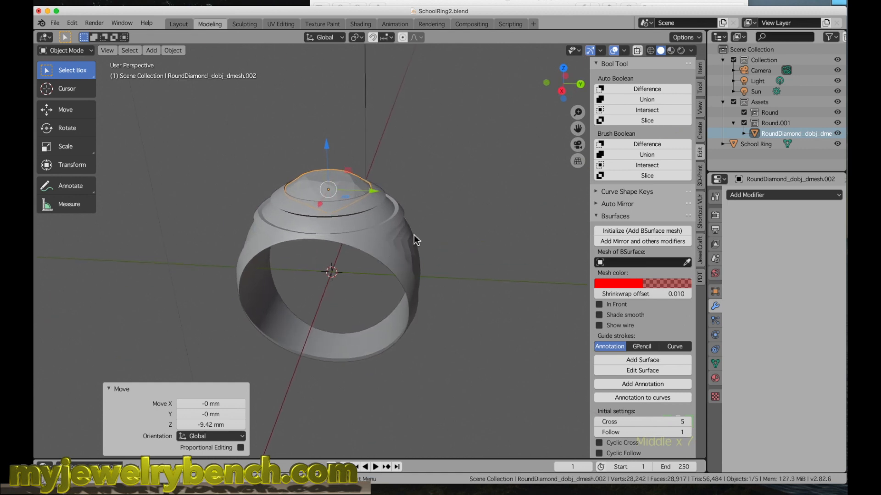